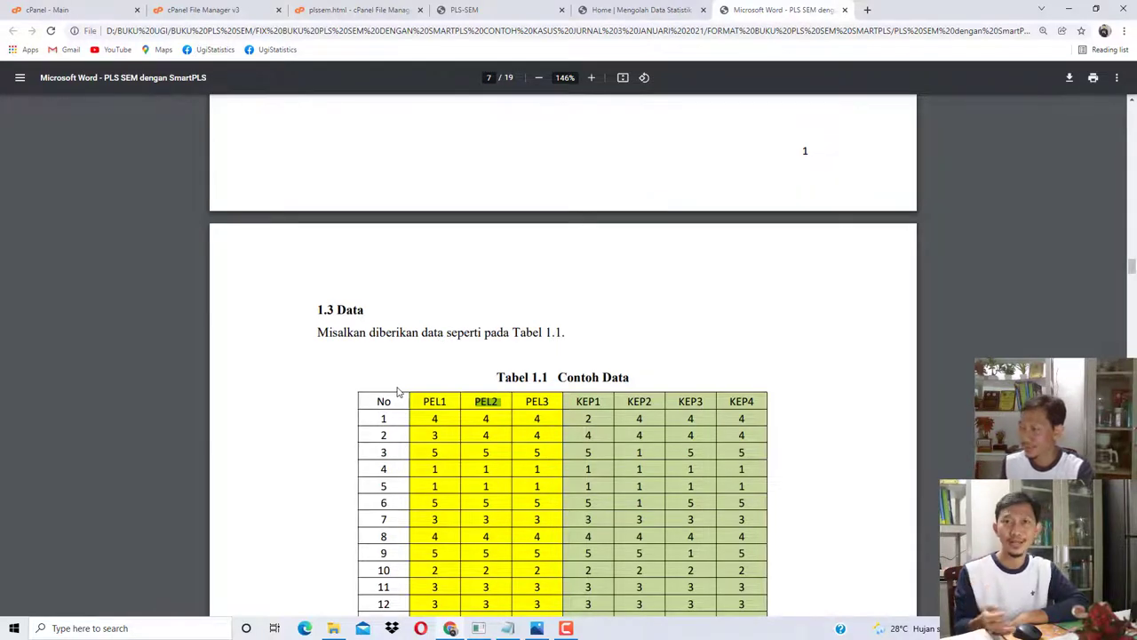
Step: Review the sample data in Tabel 1.1 and the SmartPLS path model in Gambar 1.2 of the PDF
{"action": "scroll", "coordinate": [400, 382], "scroll_direction": "down", "scroll_amount": 1}
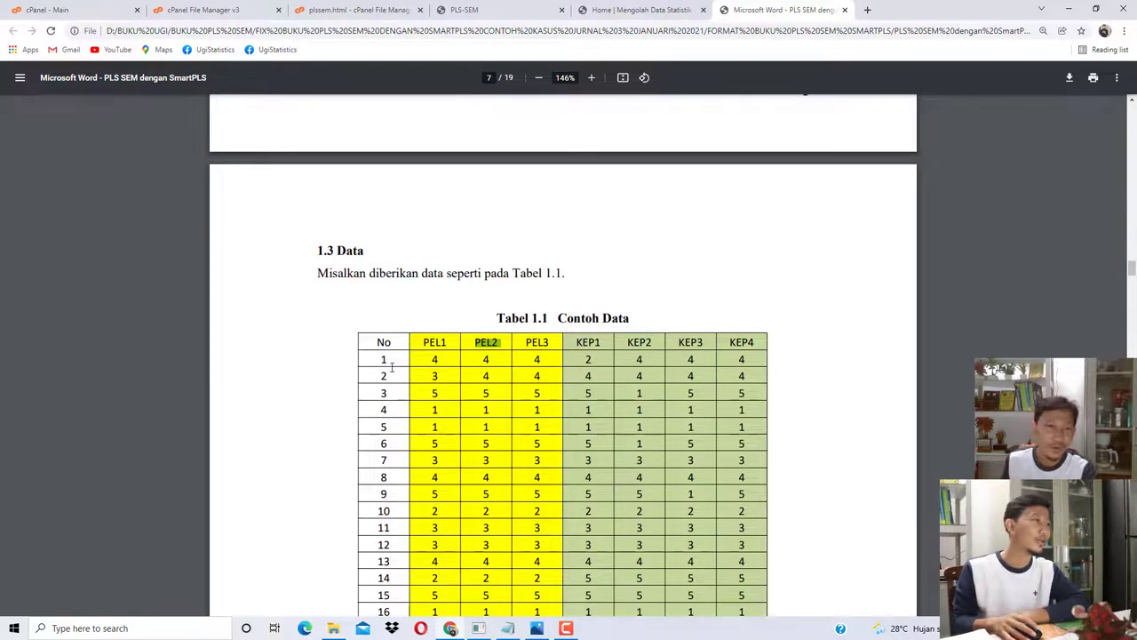
{"action": "left_click", "coordinate": [384, 358]}
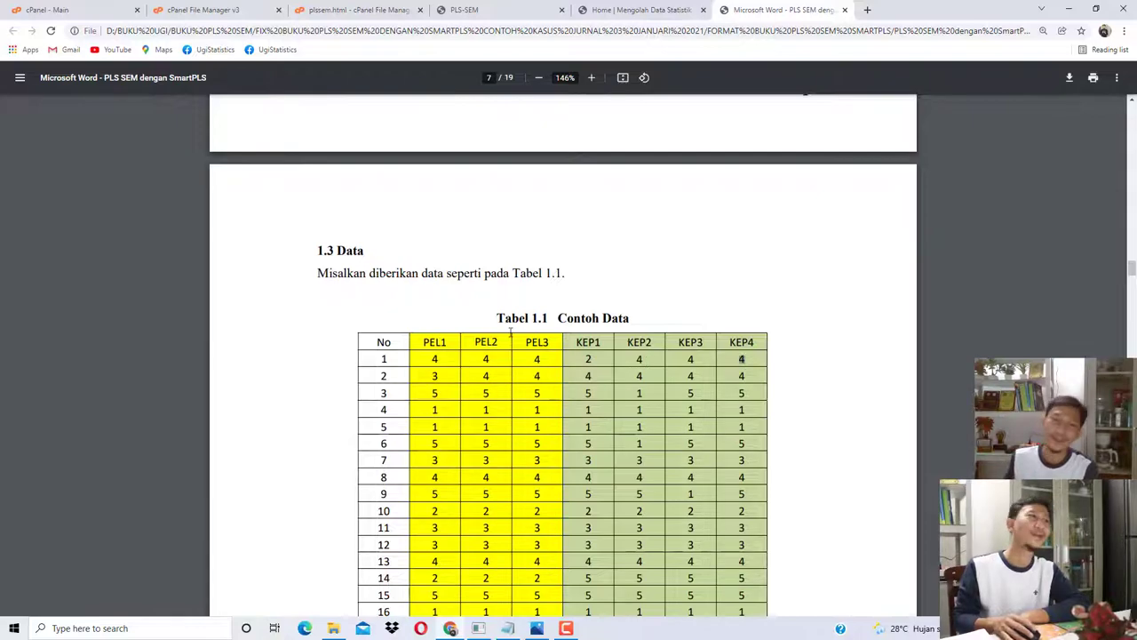
{"action": "scroll", "coordinate": [503, 321], "scroll_direction": "down", "scroll_amount": 8}
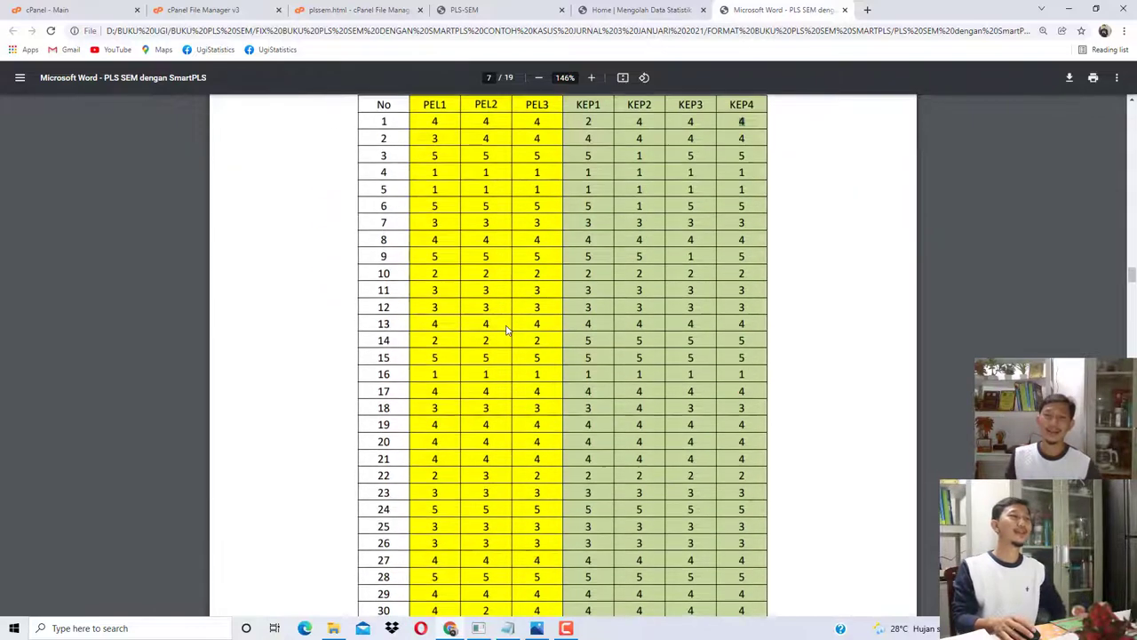
{"action": "scroll", "coordinate": [502, 319], "scroll_direction": "down", "scroll_amount": 20}
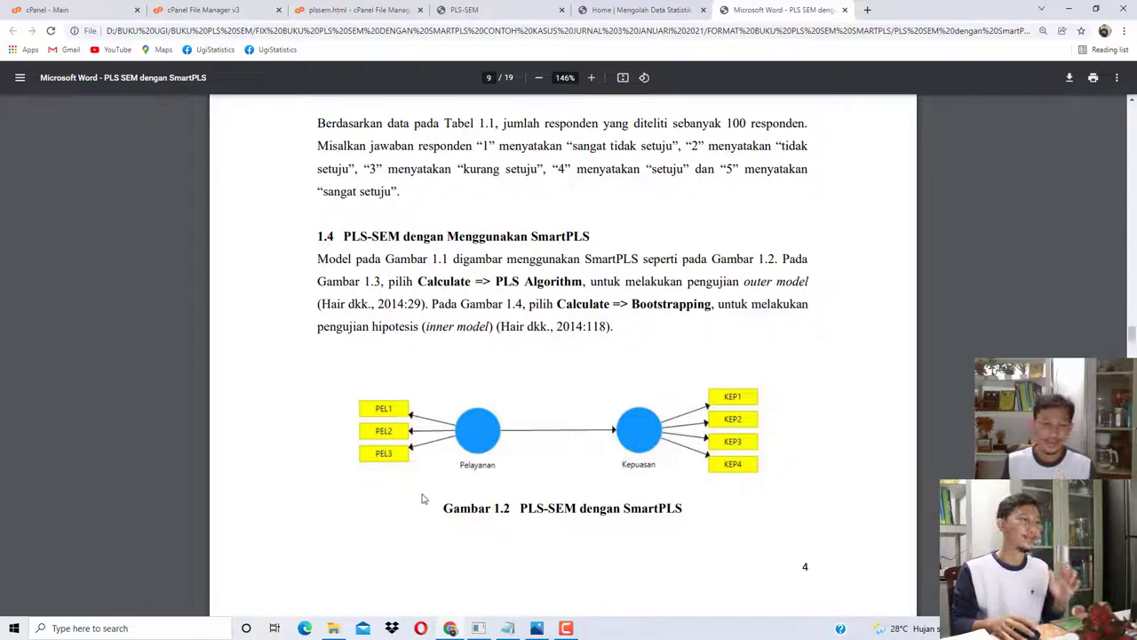
Step: Switch to File Explorer and open the Data Bab 1 workbook from the CONTOH KASUS 1 folder in Excel
{"action": "left_click", "coordinate": [333, 628]}
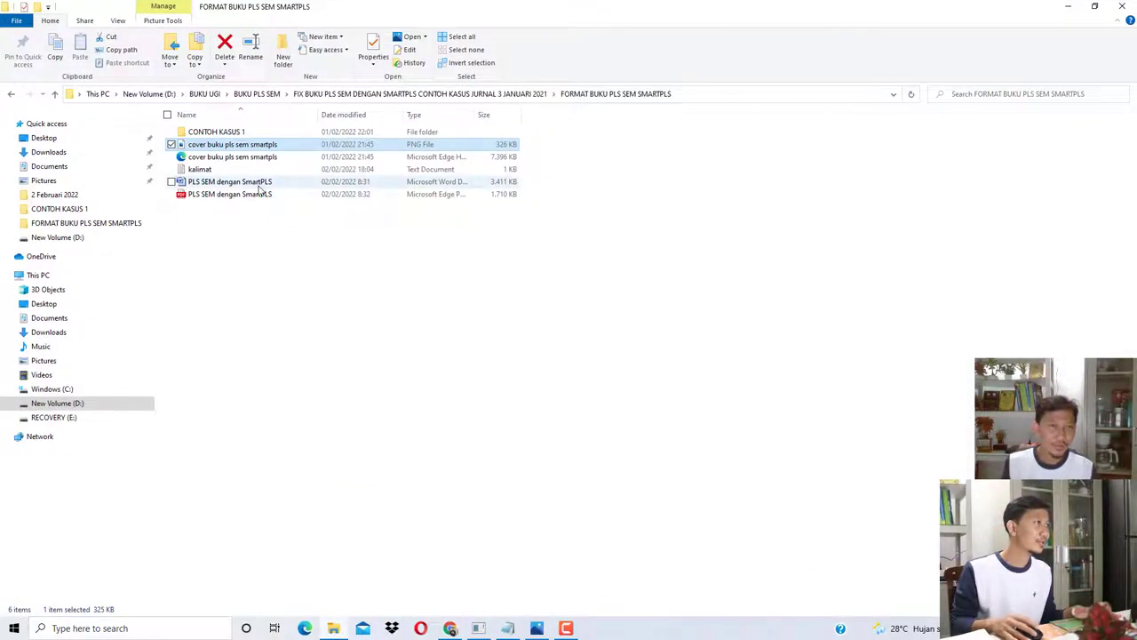
{"action": "double_click", "coordinate": [224, 134]}
{"action": "left_click", "coordinate": [207, 147]}
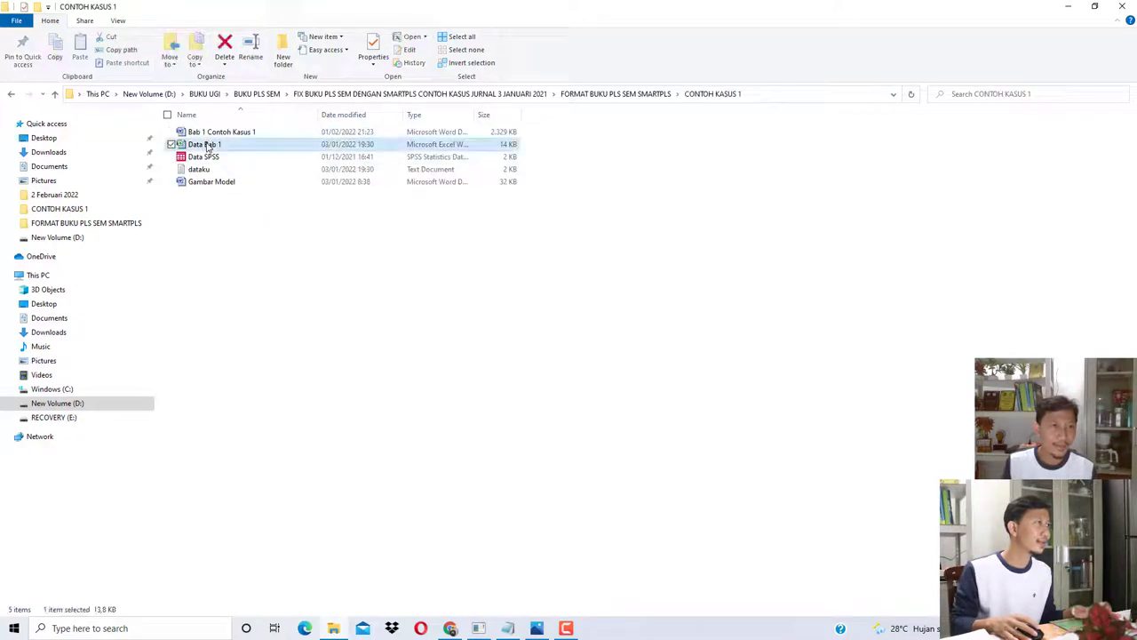
{"action": "right_click", "coordinate": [207, 147]}
{"action": "mouse_move", "coordinate": [182, 243]}
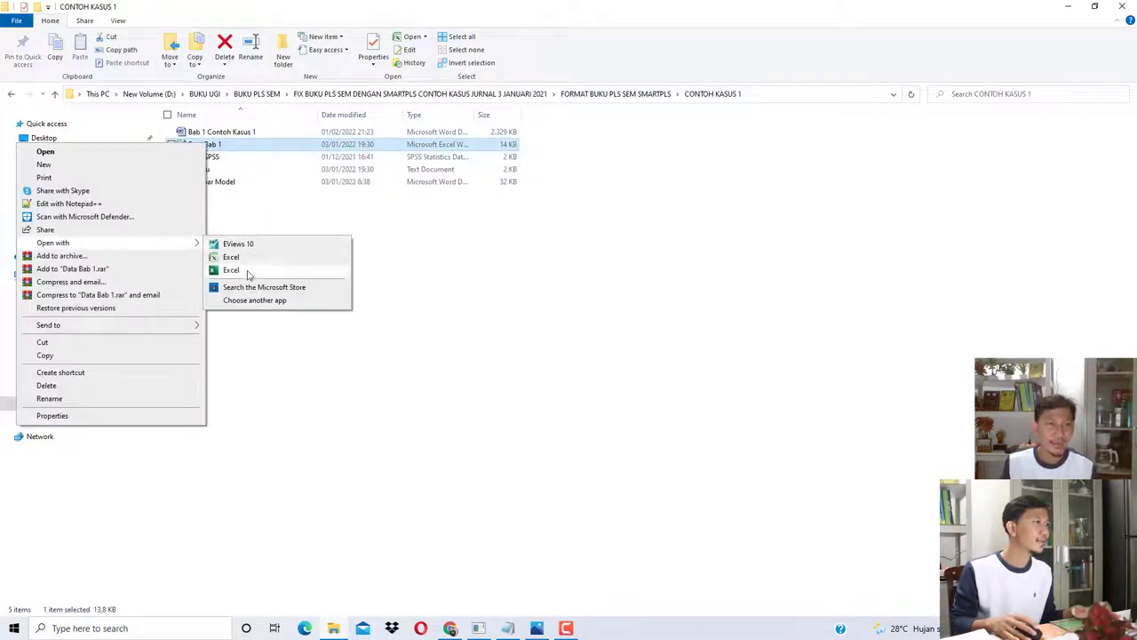
{"action": "left_click", "coordinate": [231, 270]}
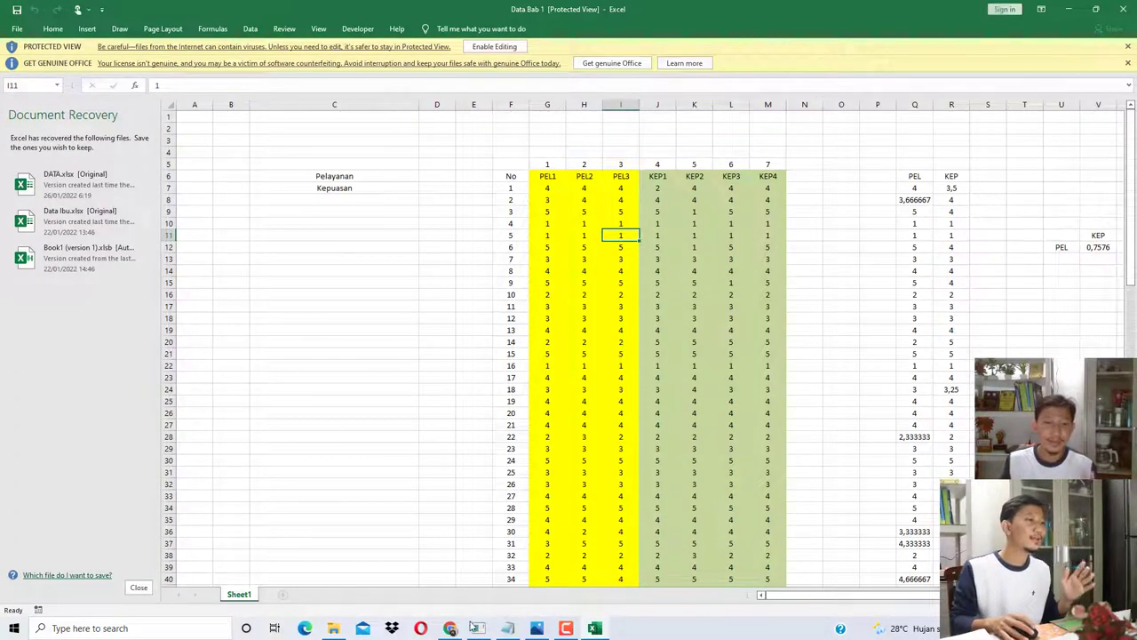
{"action": "left_click", "coordinate": [453, 627]}
{"action": "left_click", "coordinate": [635, 7]}
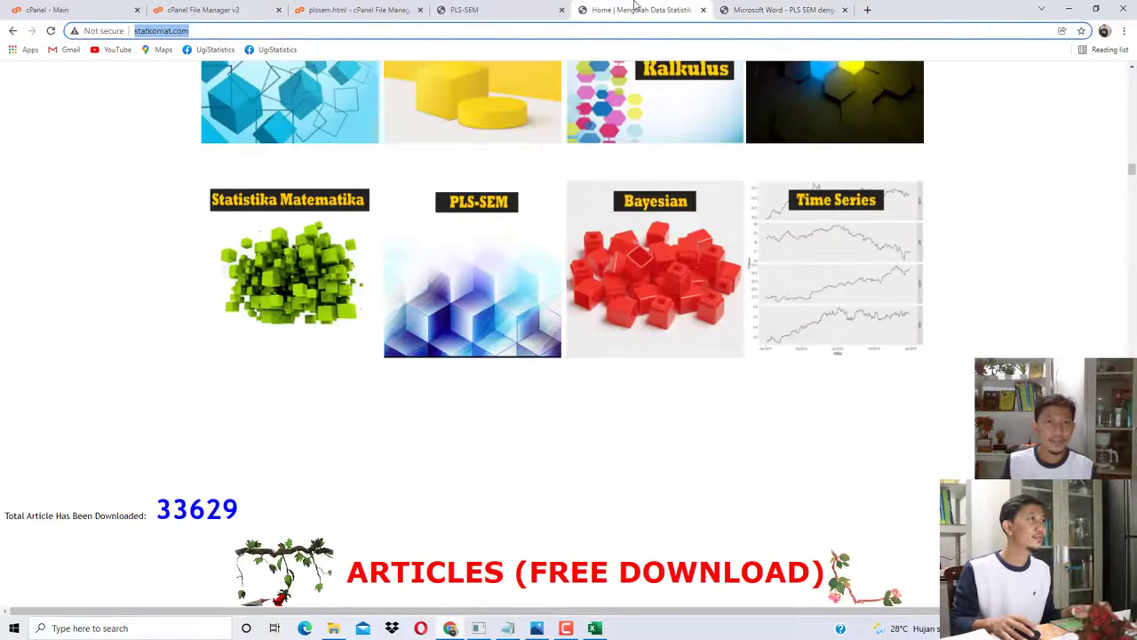
{"action": "left_click", "coordinate": [205, 31]}
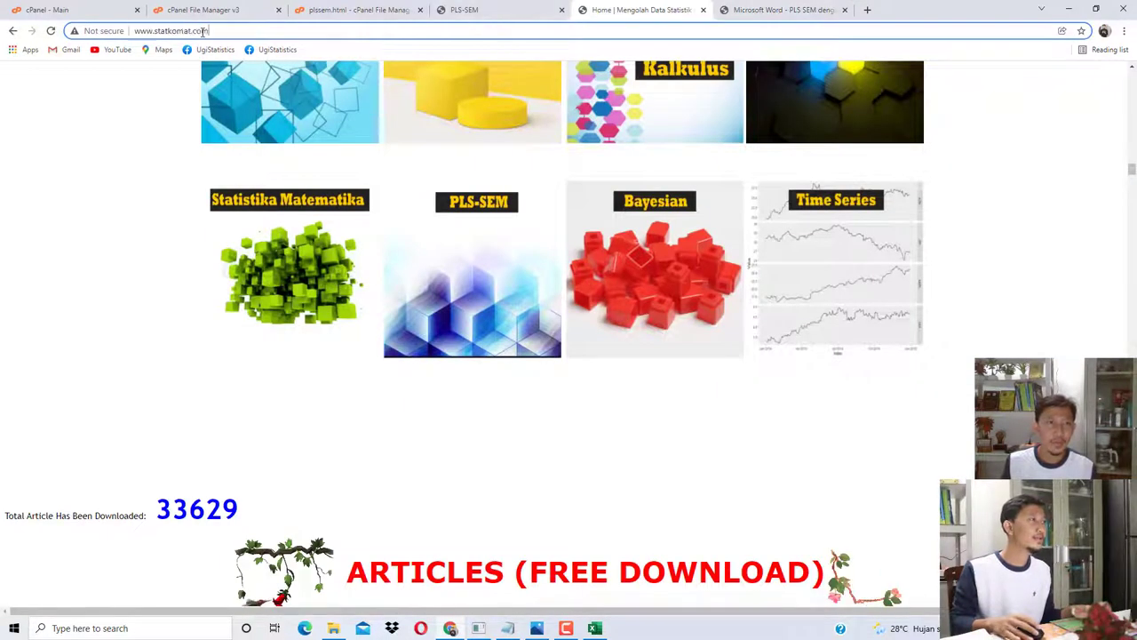
{"action": "left_click_drag", "start_coordinate": [204, 31], "coordinate": [133, 31]}
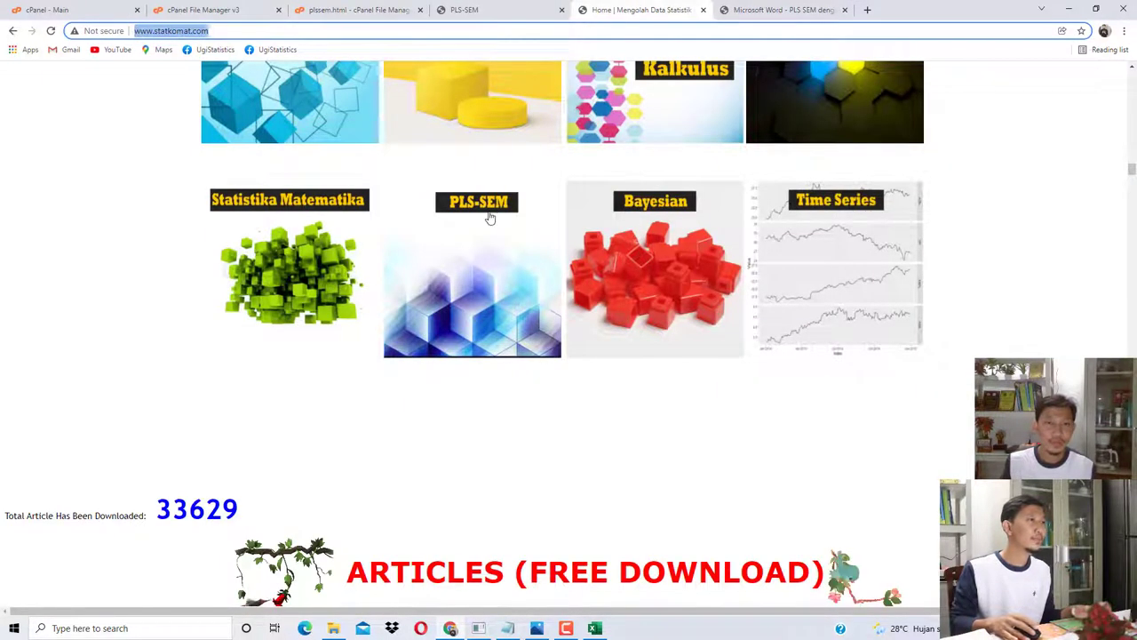
{"action": "left_click", "coordinate": [469, 9]}
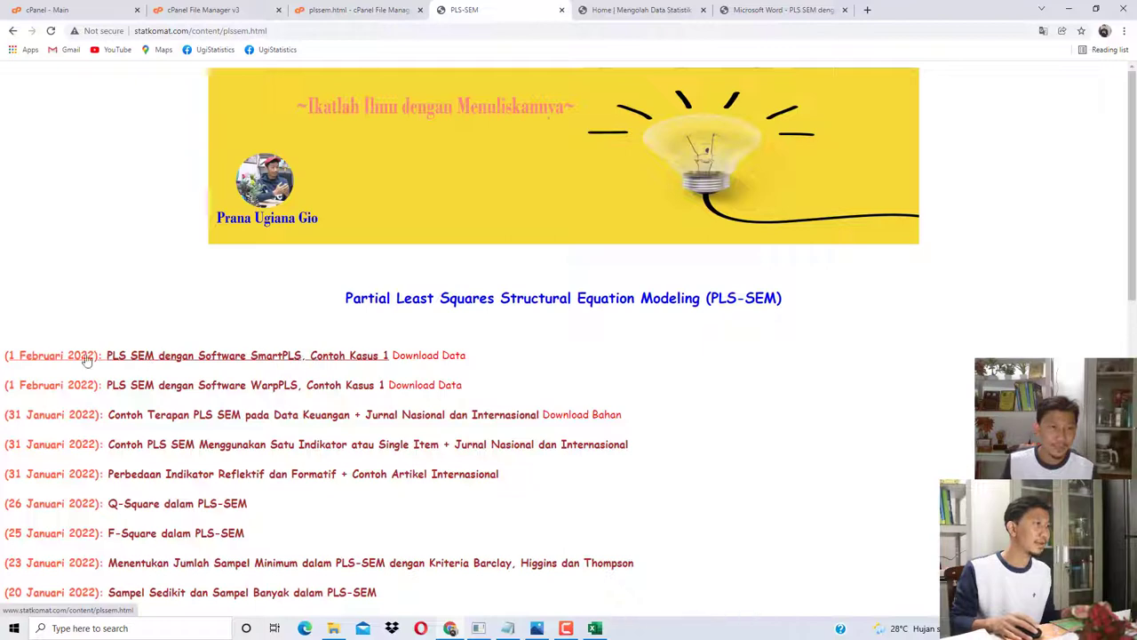
{"action": "left_click", "coordinate": [1068, 10]}
Step: Dismiss Excel's document recovery, keeping the recovered files for later viewing, and enable editing of the Data Bab 1 workbook
{"action": "left_click", "coordinate": [138, 587]}
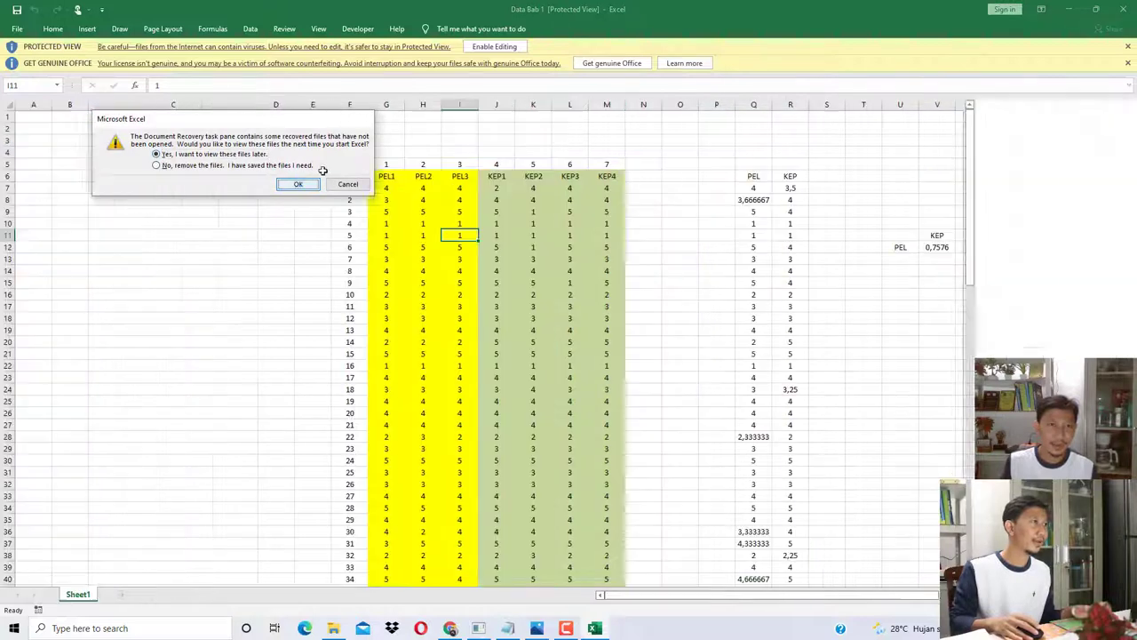
{"action": "left_click", "coordinate": [298, 184]}
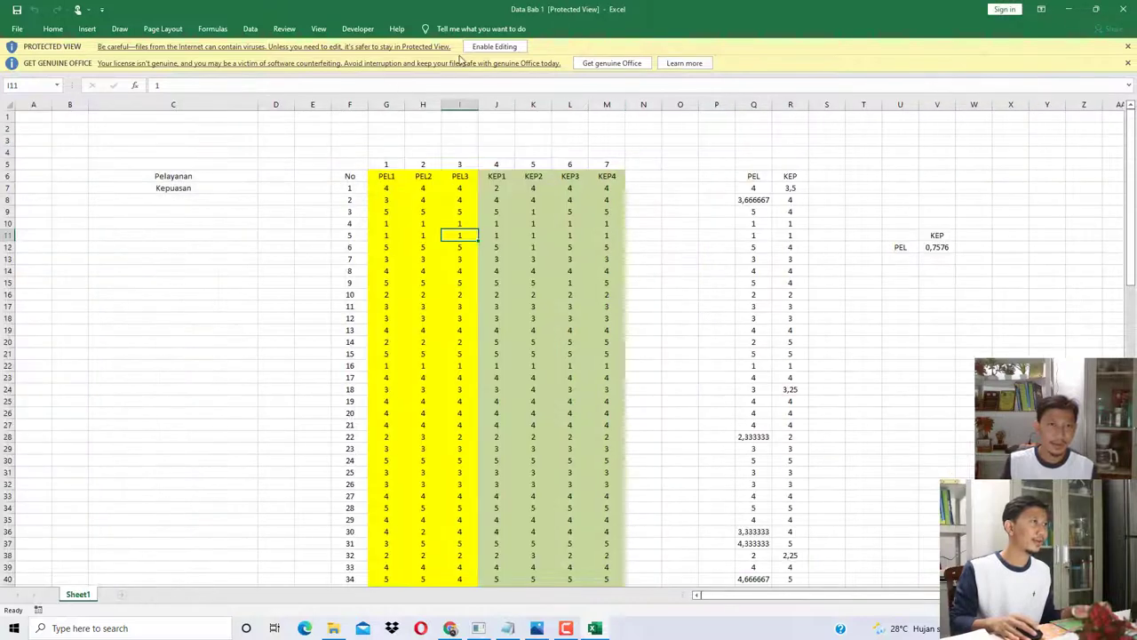
{"action": "left_click", "coordinate": [487, 46]}
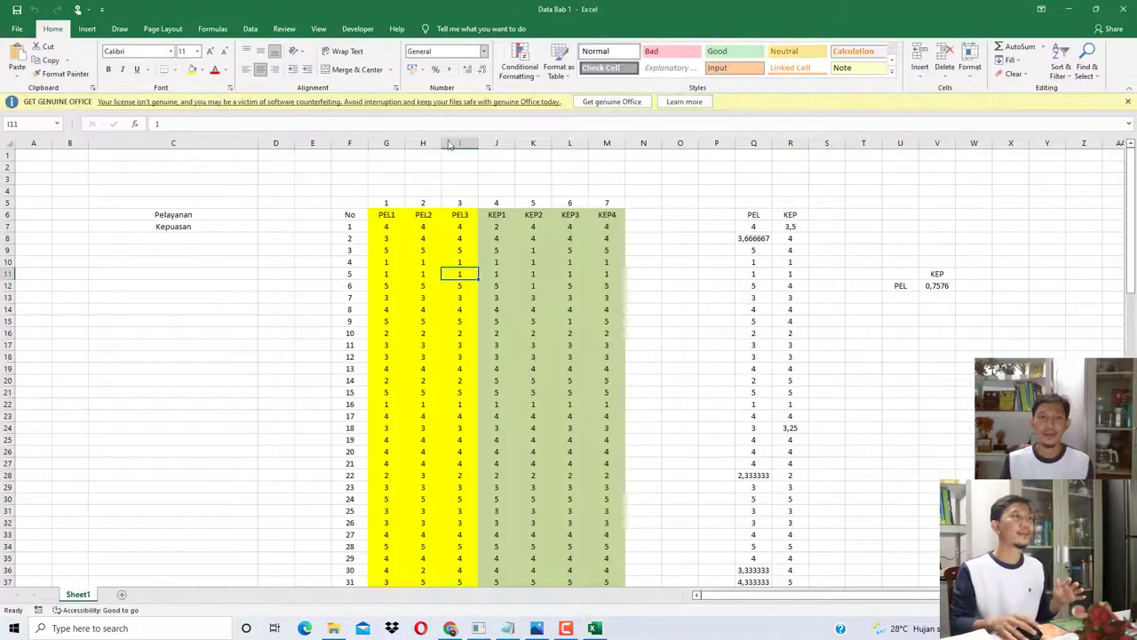
Step: Copy the PEL1 to KEP4 indicator data with its headers, range G6:M106, in Sheet1
{"action": "left_click", "coordinate": [387, 332]}
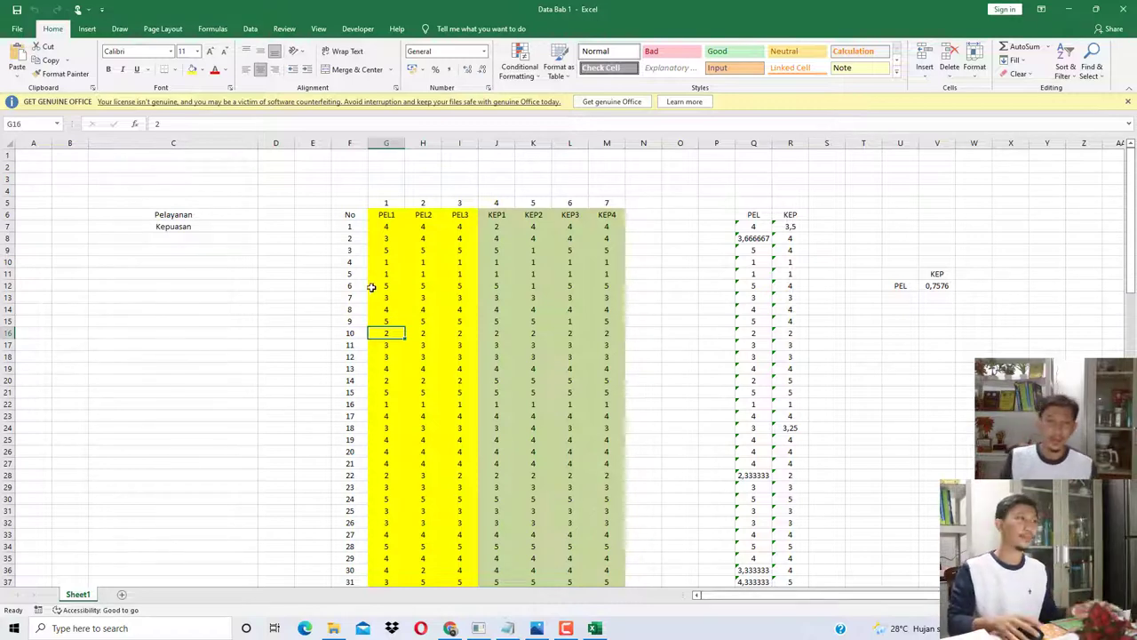
{"action": "left_click", "coordinate": [380, 214]}
{"action": "left_click_drag", "start_coordinate": [380, 214], "coordinate": [612, 555]}
{"action": "right_click", "coordinate": [522, 339]}
{"action": "left_click", "coordinate": [546, 361]}
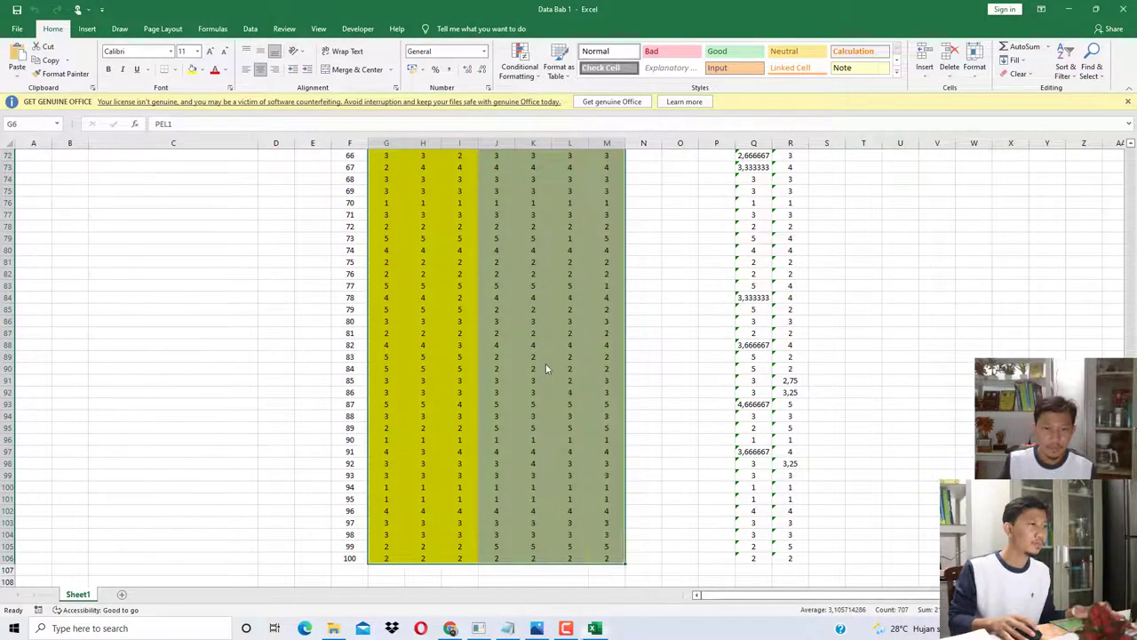
{"action": "scroll", "coordinate": [543, 366], "scroll_direction": "up", "scroll_amount": 20}
Step: Switch to File Explorer and create a text document named "data latihan 1" in the CONTOH KASUS 1 folder
{"action": "left_click", "coordinate": [332, 629]}
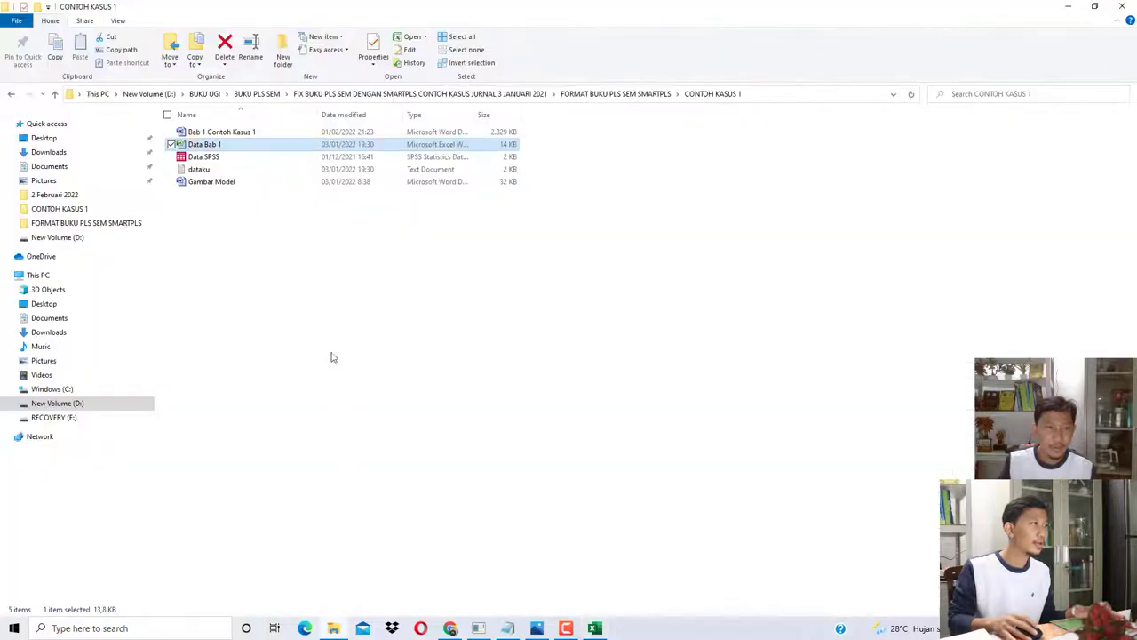
{"action": "right_click", "coordinate": [328, 289]}
{"action": "mouse_move", "coordinate": [310, 476]}
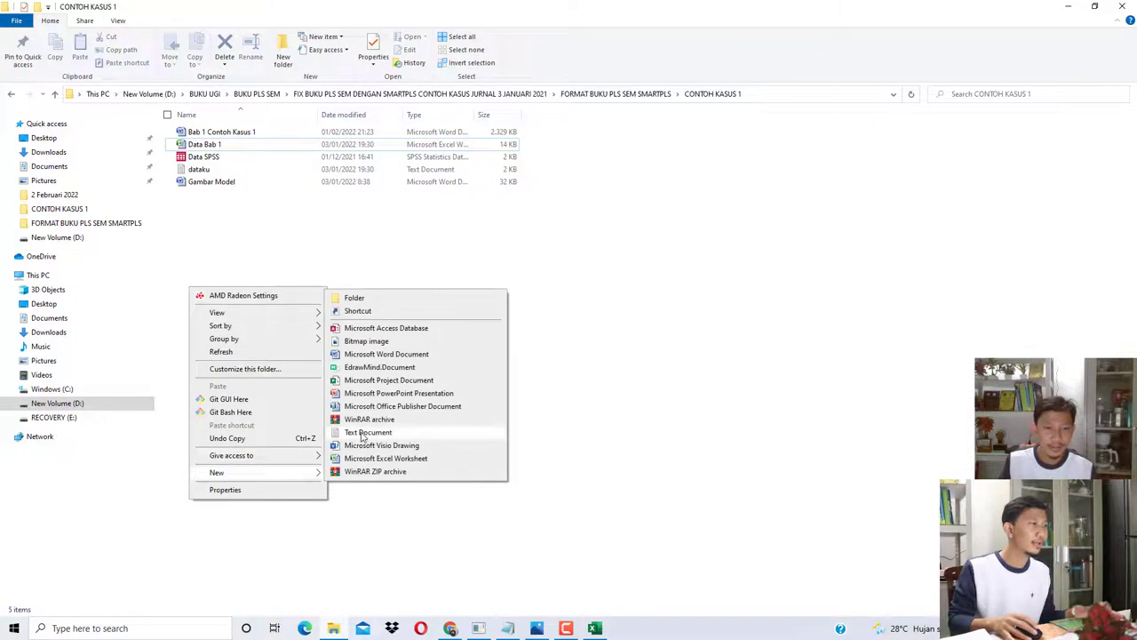
{"action": "left_click", "coordinate": [367, 433]}
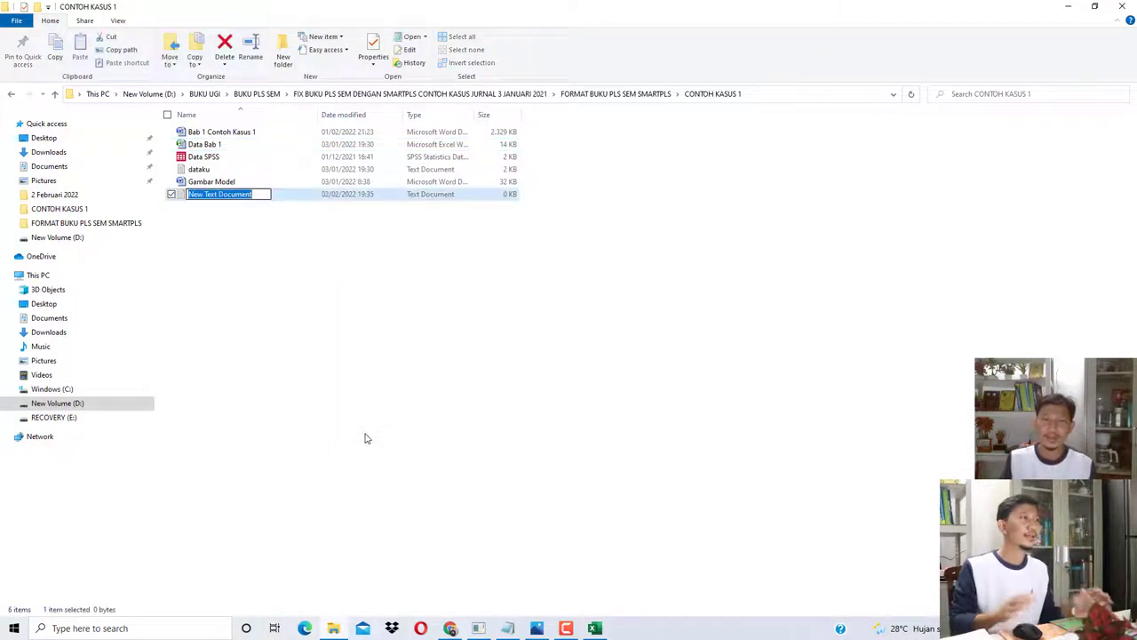
{"action": "type", "text": "data l"}
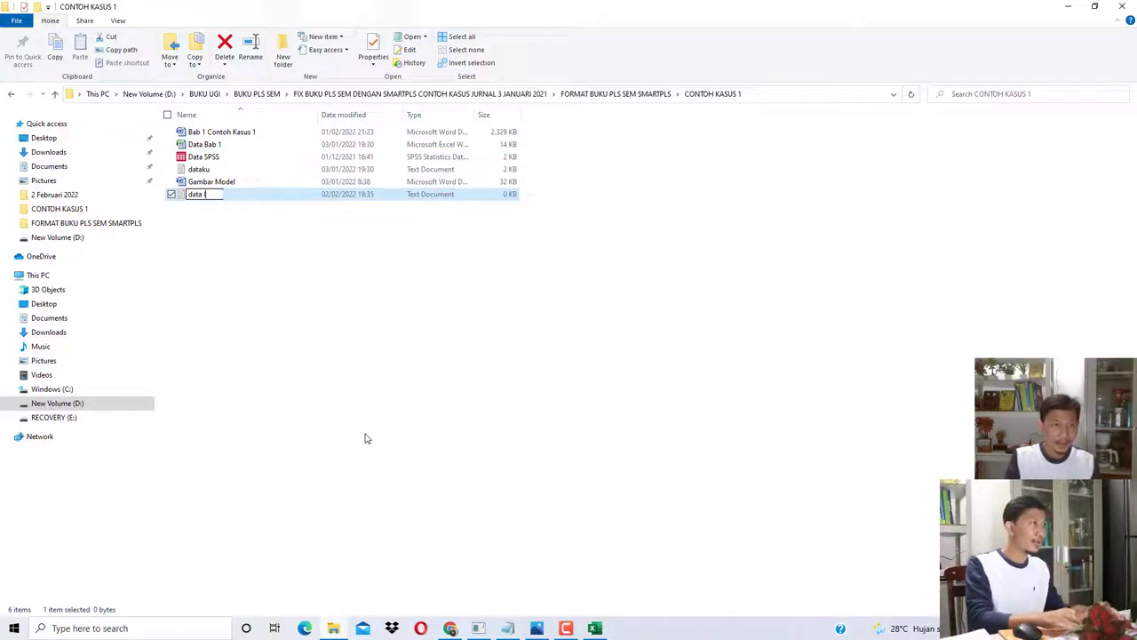
{"action": "type", "text": "atihan 1"}
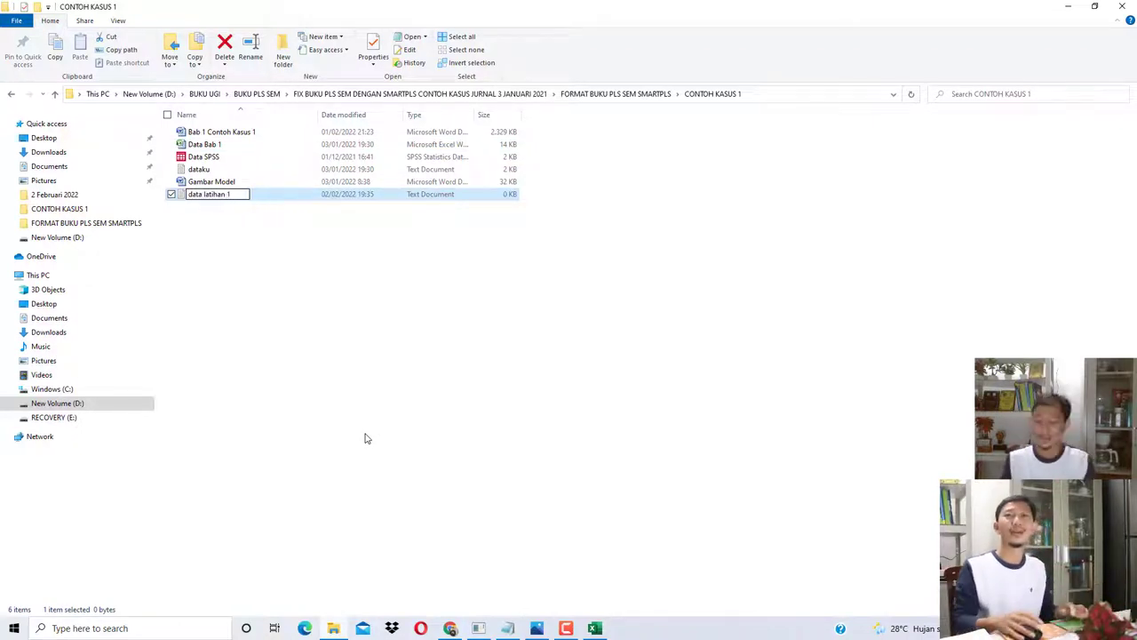
{"action": "key", "text": "Return"}
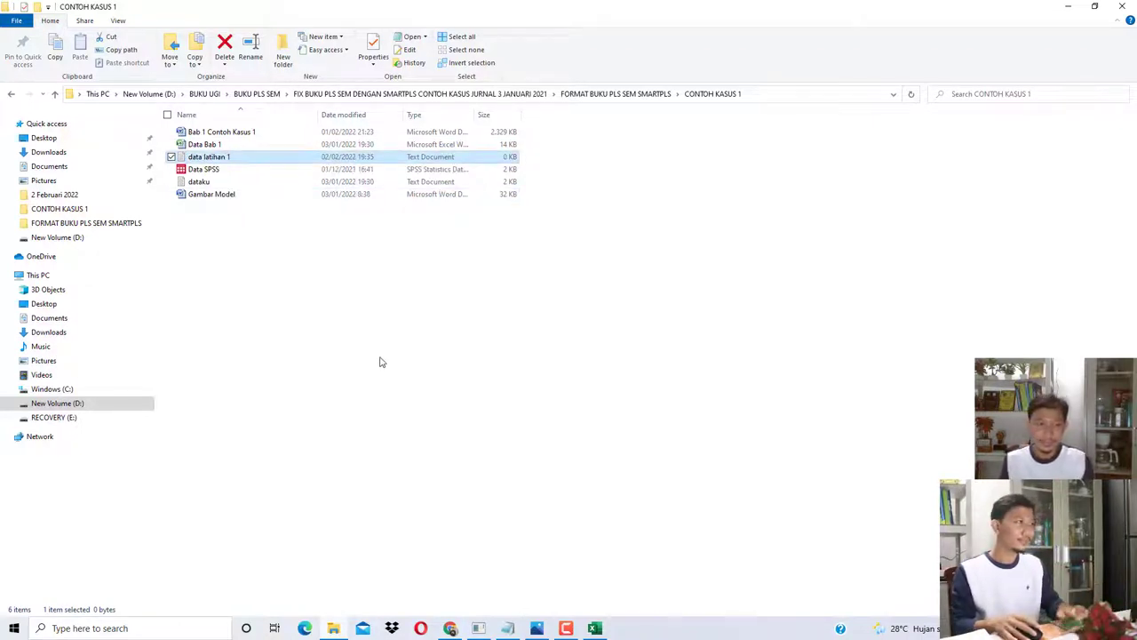
Step: Paste the copied indicator data into the "data latihan 1" text file in Notepad, then save and close it
{"action": "double_click", "coordinate": [224, 158]}
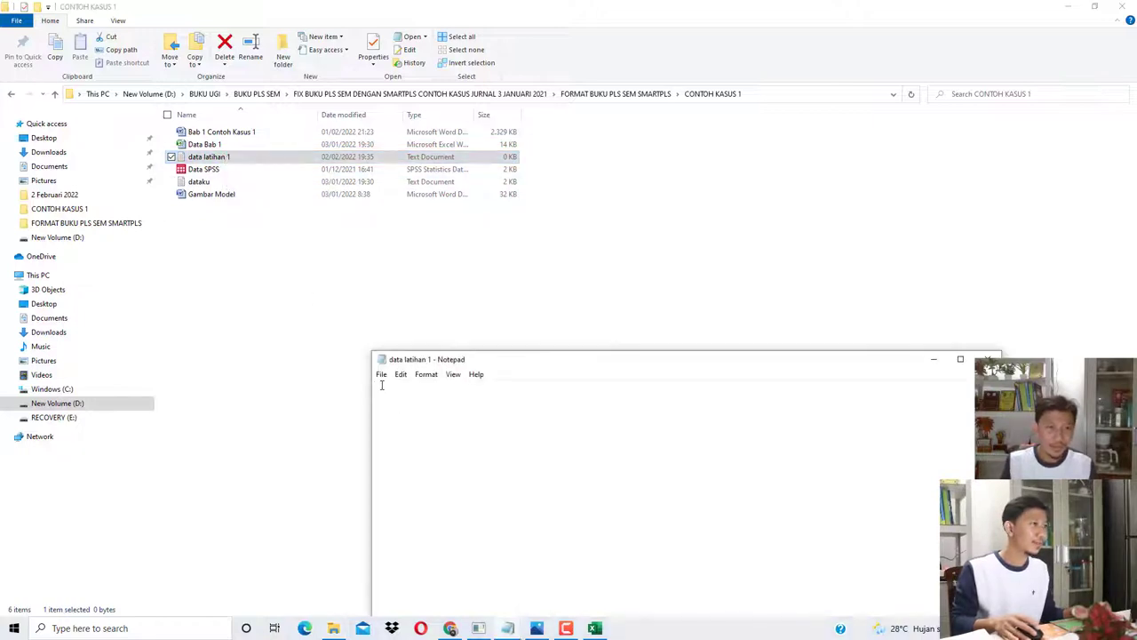
{"action": "right_click", "coordinate": [382, 384]}
{"action": "left_click", "coordinate": [322, 444]}
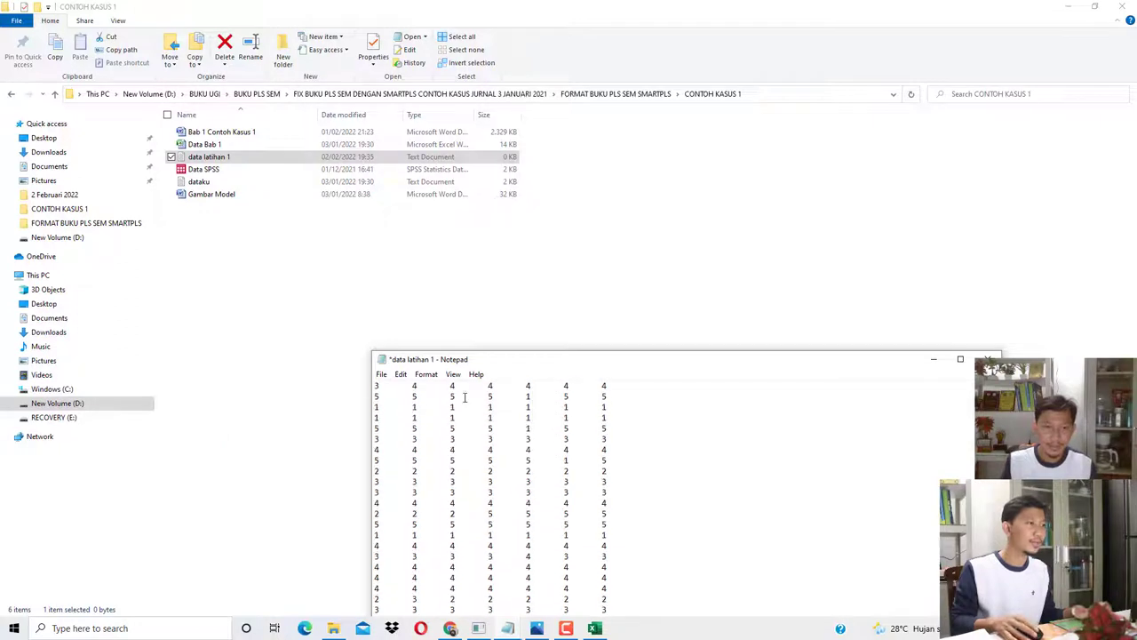
{"action": "key", "text": "ctrl+a"}
{"action": "key", "text": "ctrl+v"}
{"action": "left_click", "coordinate": [382, 374]}
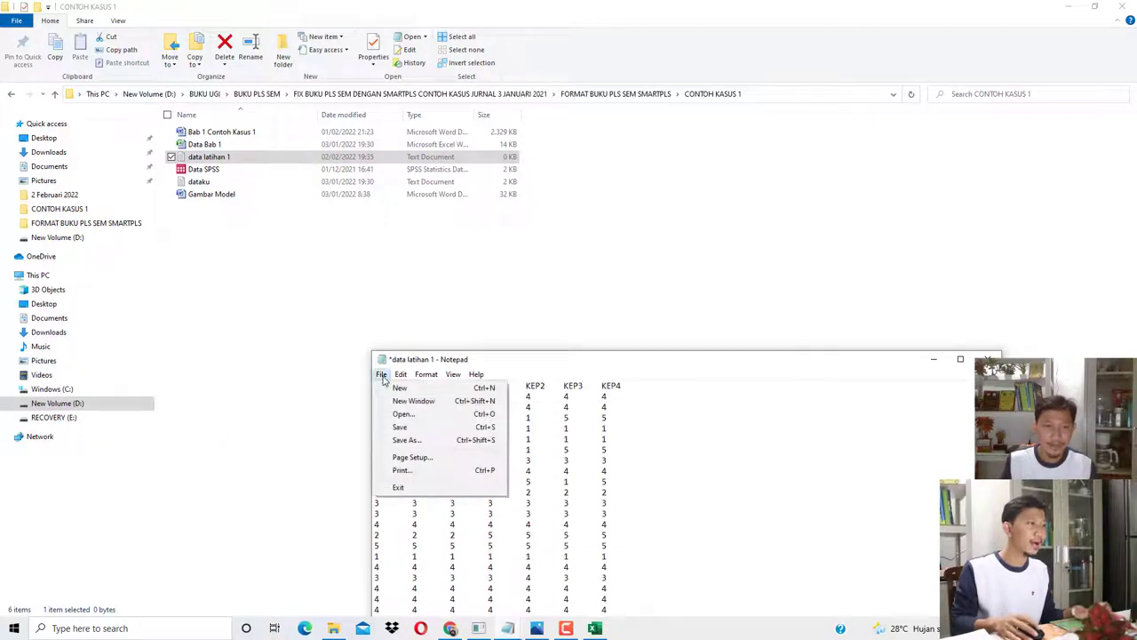
{"action": "left_click", "coordinate": [399, 427]}
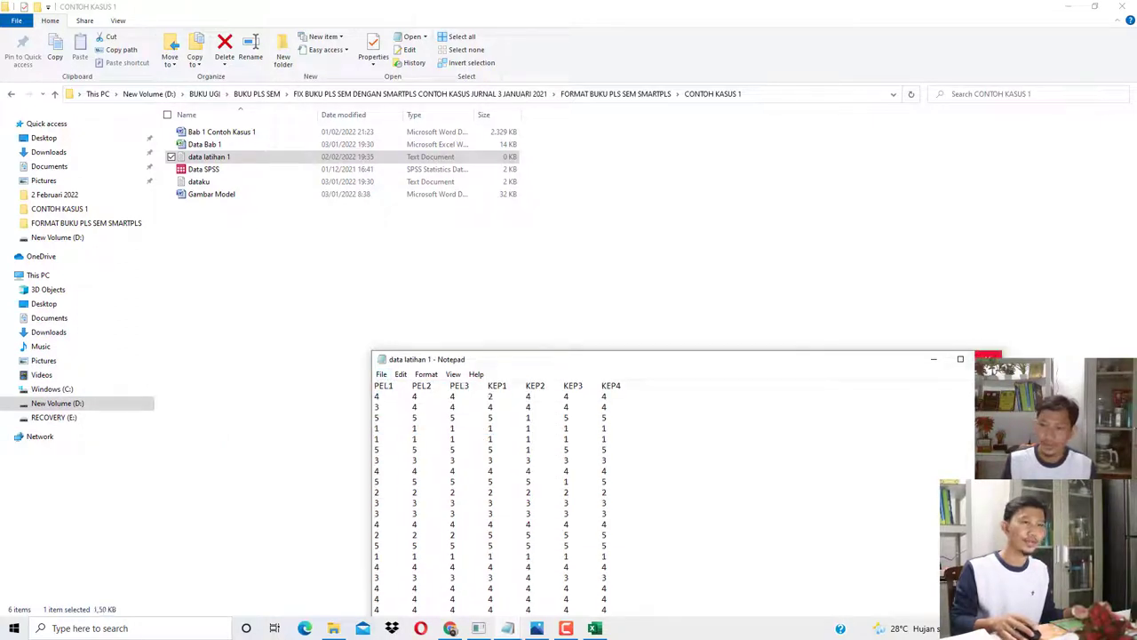
{"action": "left_click", "coordinate": [988, 358]}
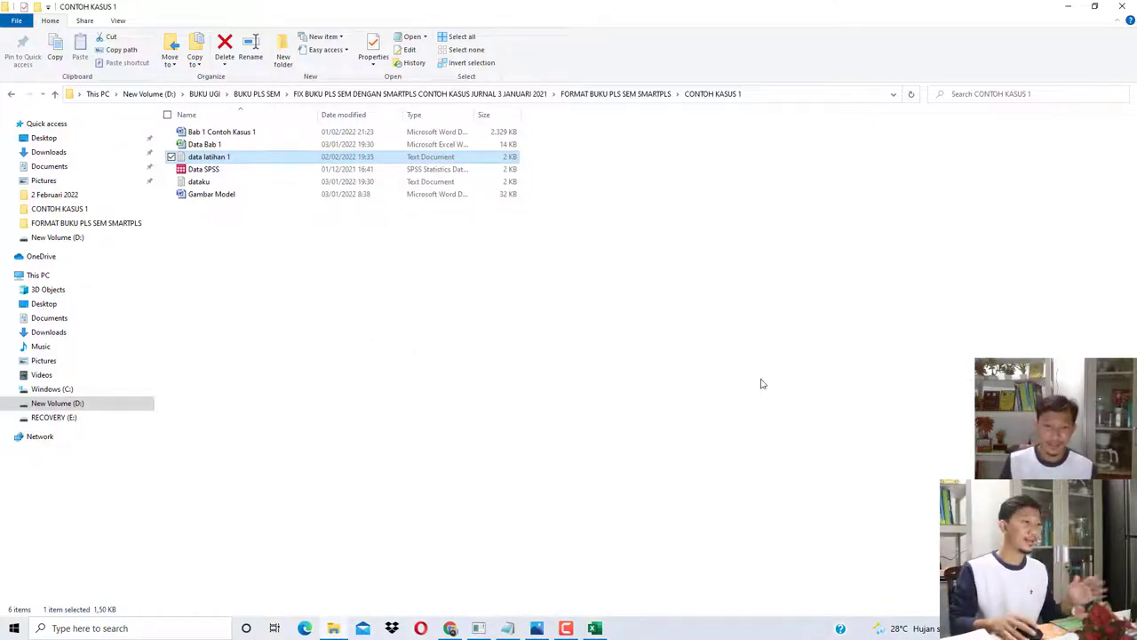
Step: Switch to SmartPLS and create a new project named "SMARTPLS LATIHAN 1"
{"action": "left_click", "coordinate": [478, 628]}
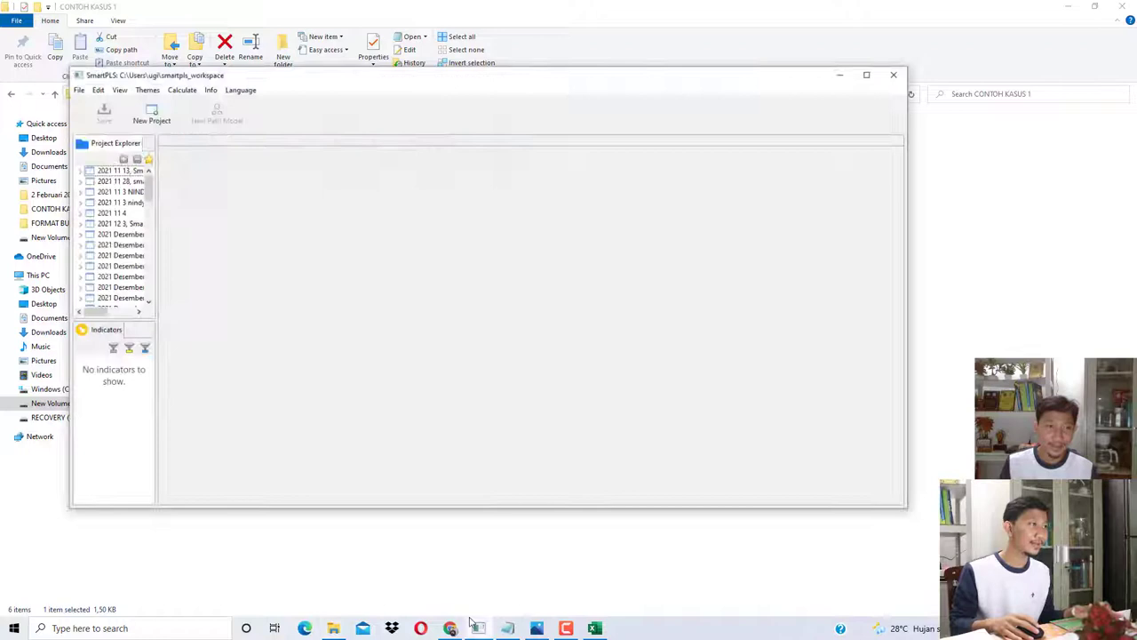
{"action": "left_click", "coordinate": [75, 85]}
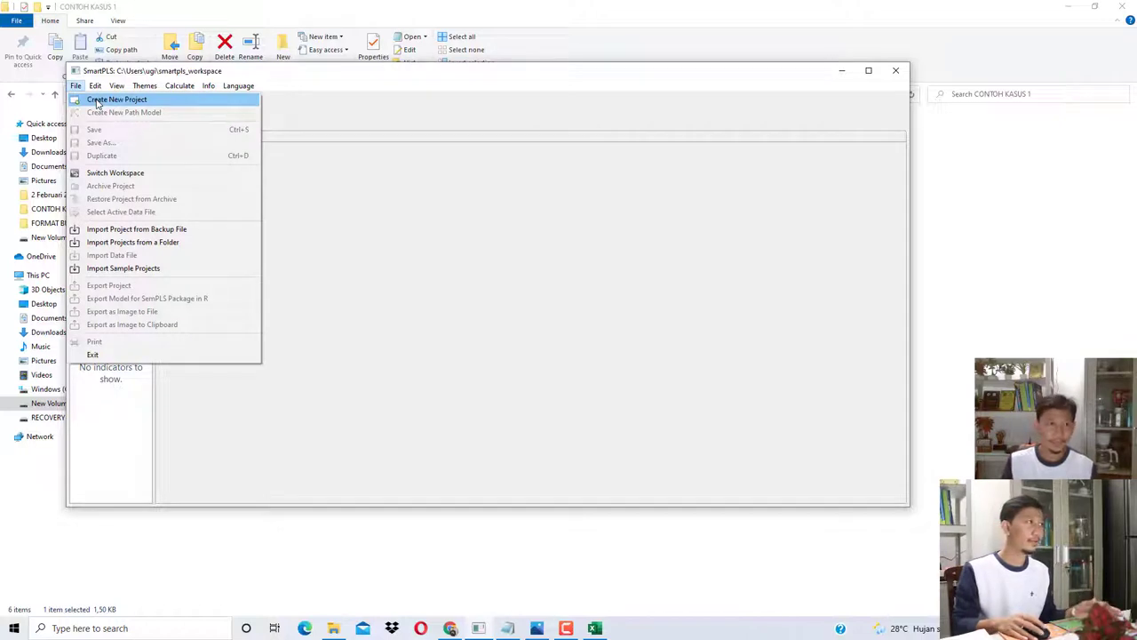
{"action": "left_click", "coordinate": [99, 100]}
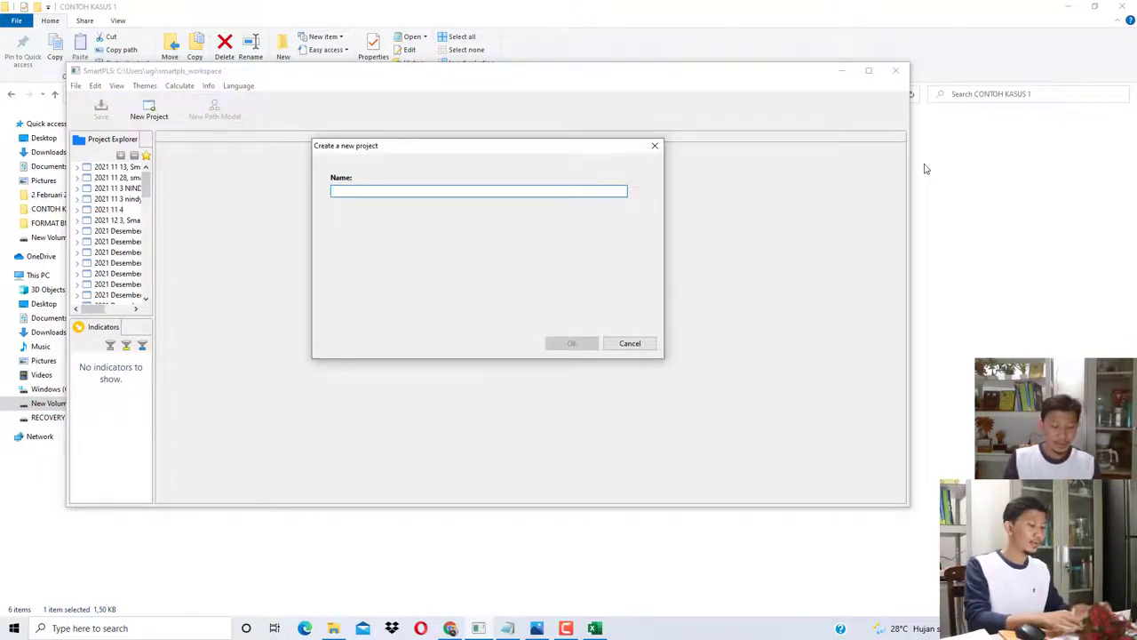
{"action": "type", "text": "SMAR"}
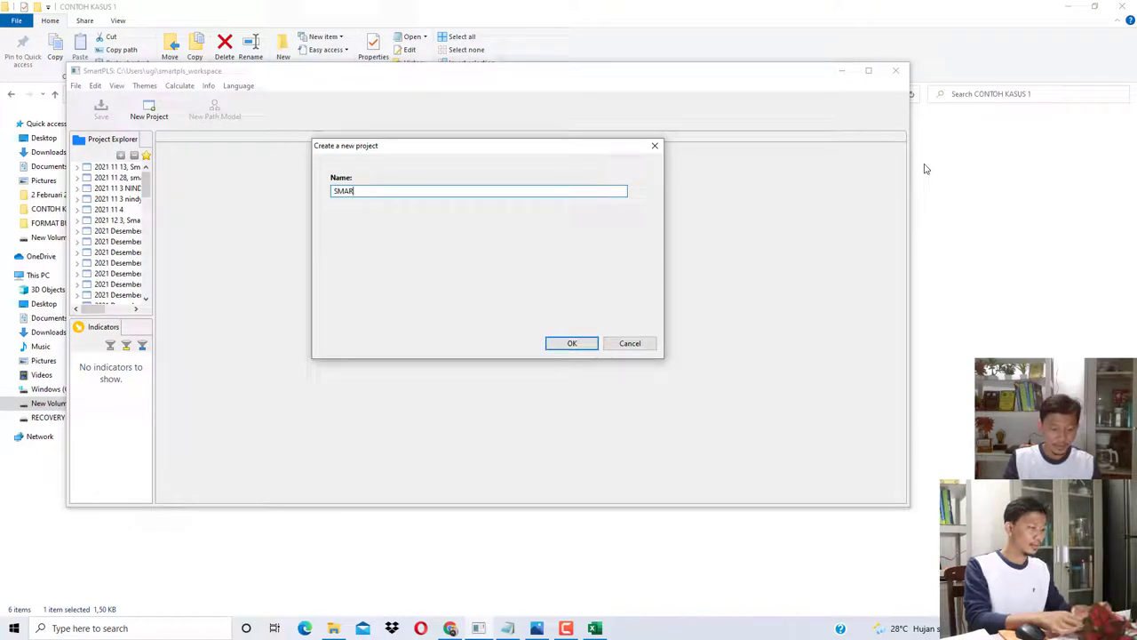
{"action": "type", "text": "TPLS LATI"}
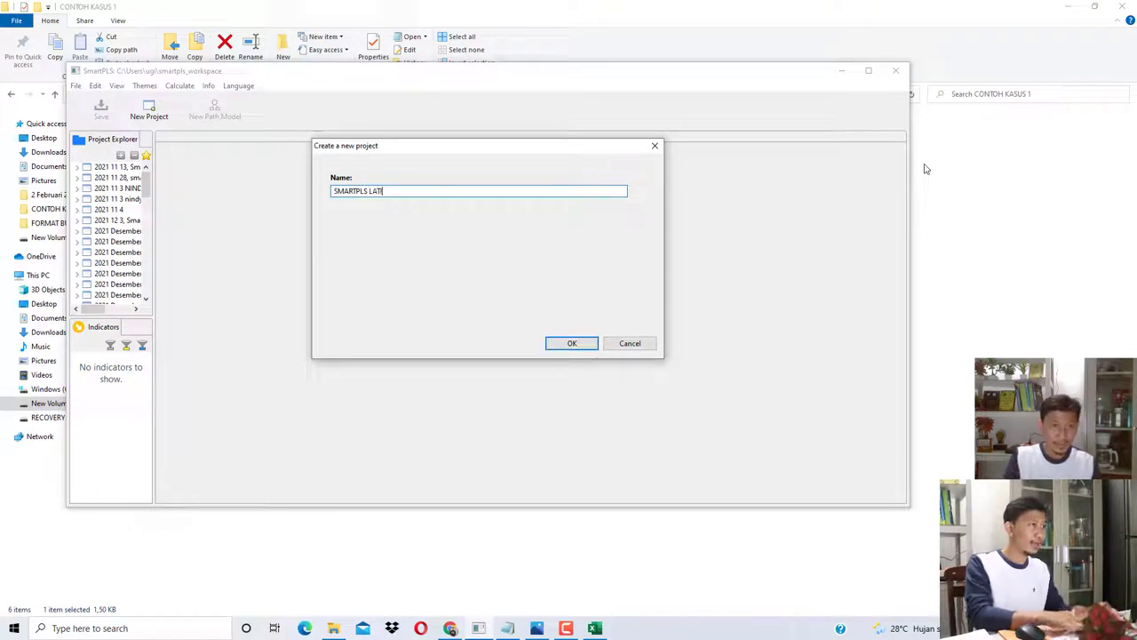
{"action": "type", "text": "HAN 1"}
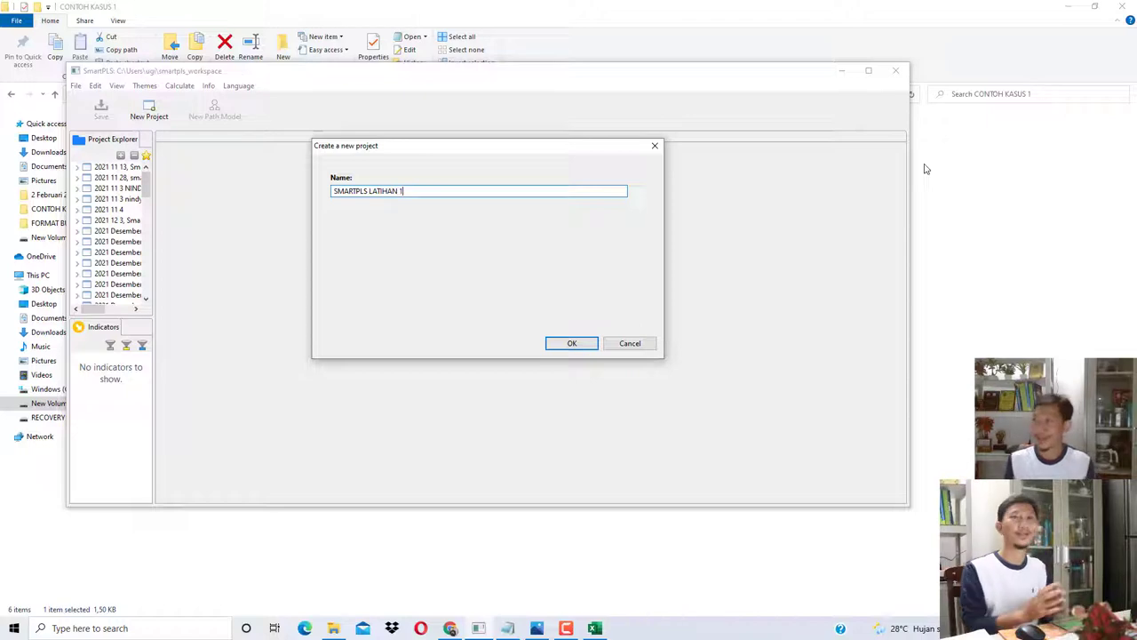
{"action": "left_click", "coordinate": [570, 343]}
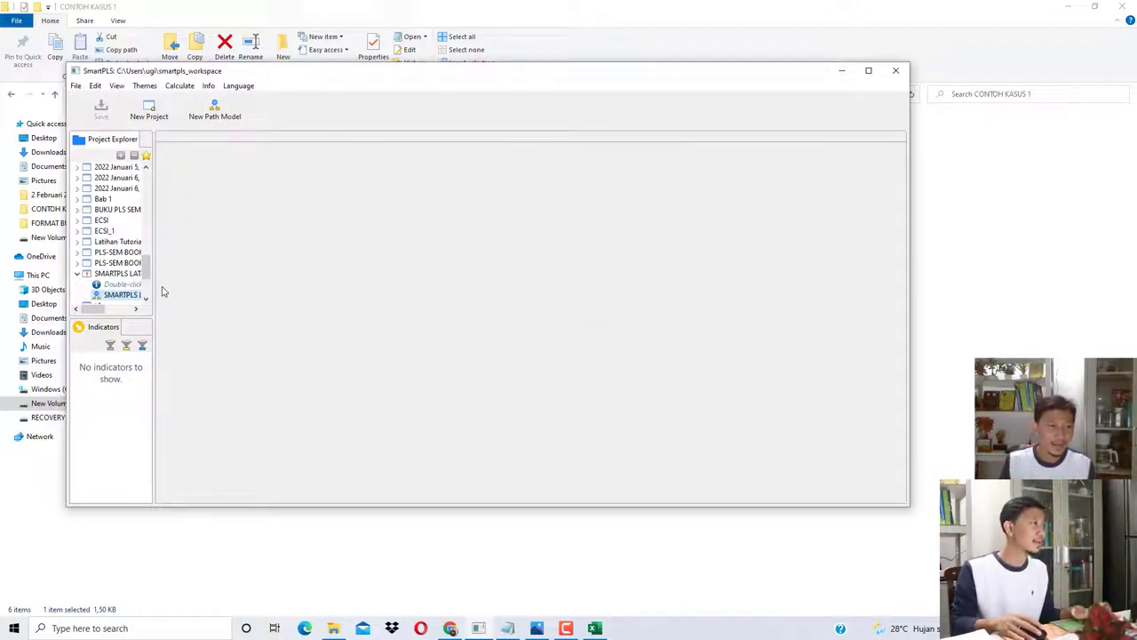
Step: Import the "data latihan 1" text file from the CONTOH KASUS 1 folder under FORMAT BUKU PLS SEM SMARTPLS into the SMARTPLS LATIHAN 1 project
{"action": "left_click_drag", "start_coordinate": [153, 291], "coordinate": [184, 297]}
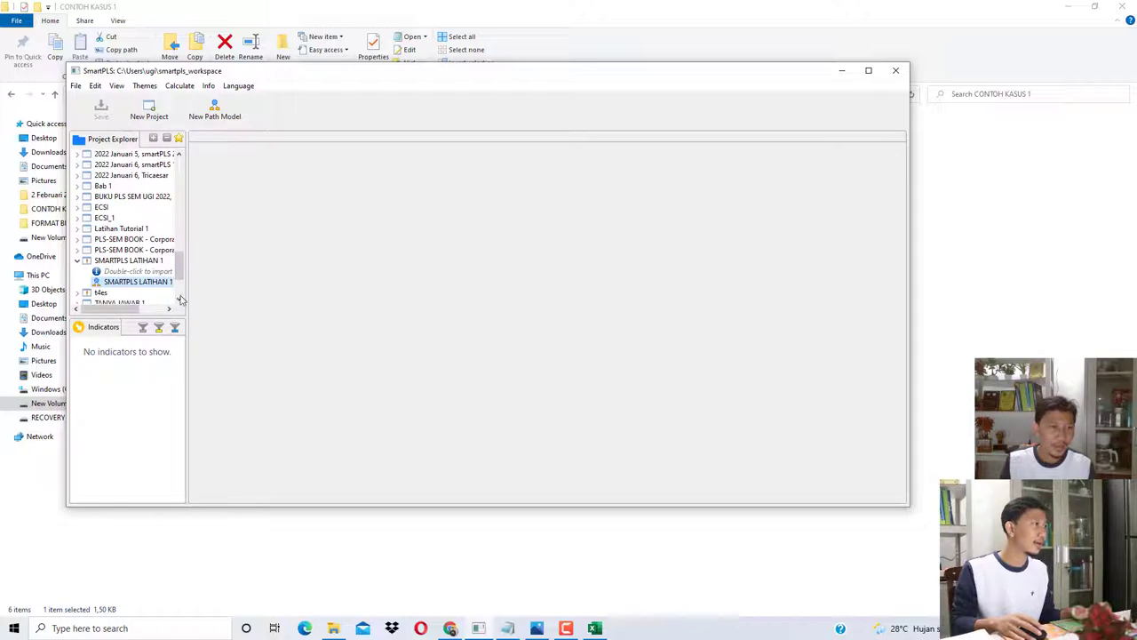
{"action": "double_click", "coordinate": [140, 273]}
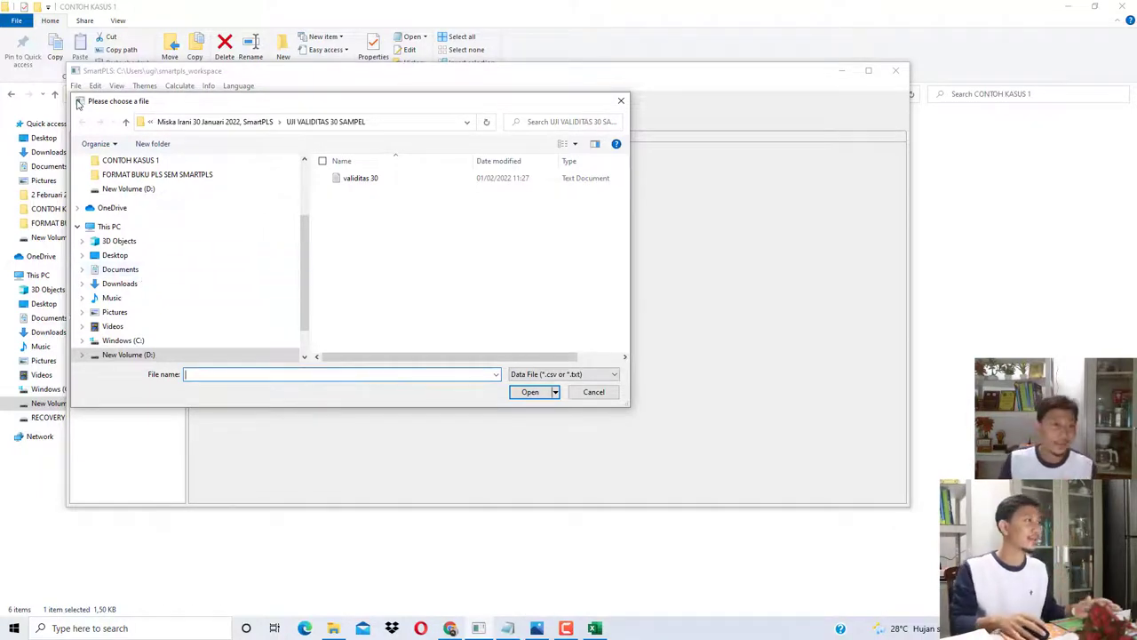
{"action": "left_click", "coordinate": [146, 160]}
{"action": "left_click", "coordinate": [125, 122]}
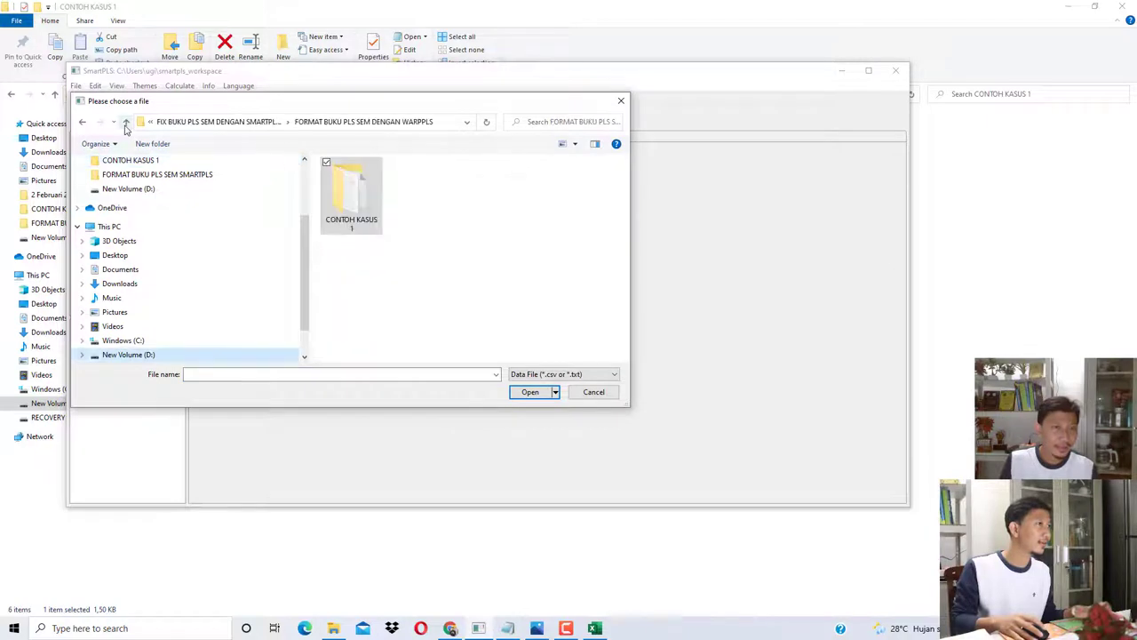
{"action": "left_click", "coordinate": [125, 122]}
{"action": "double_click", "coordinate": [446, 203]}
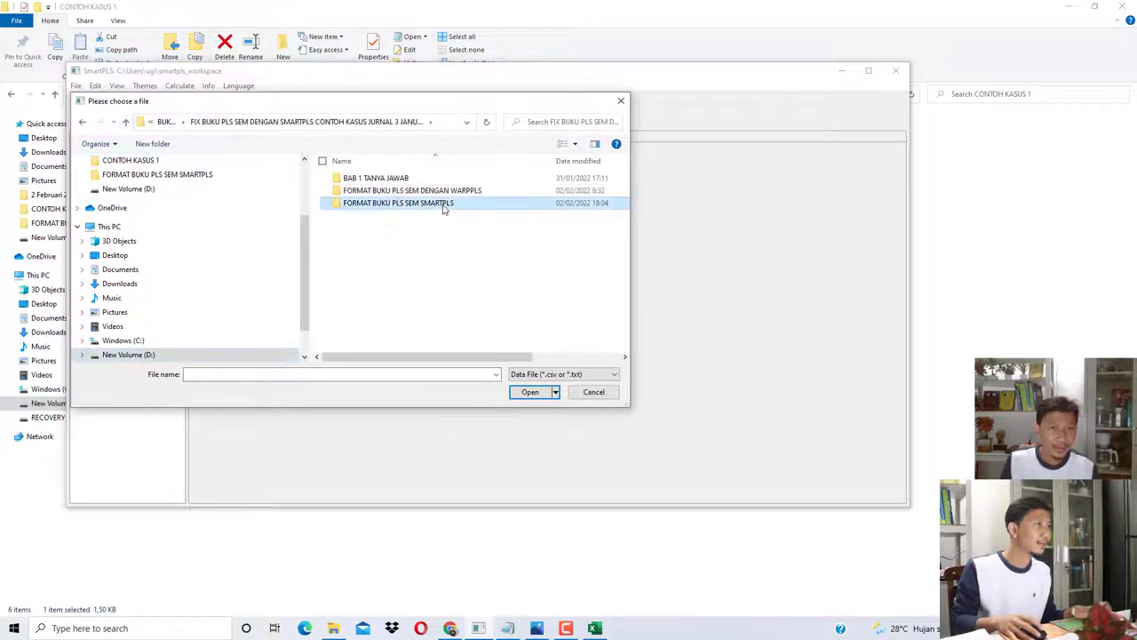
{"action": "double_click", "coordinate": [381, 182]}
{"action": "left_click", "coordinate": [382, 181]}
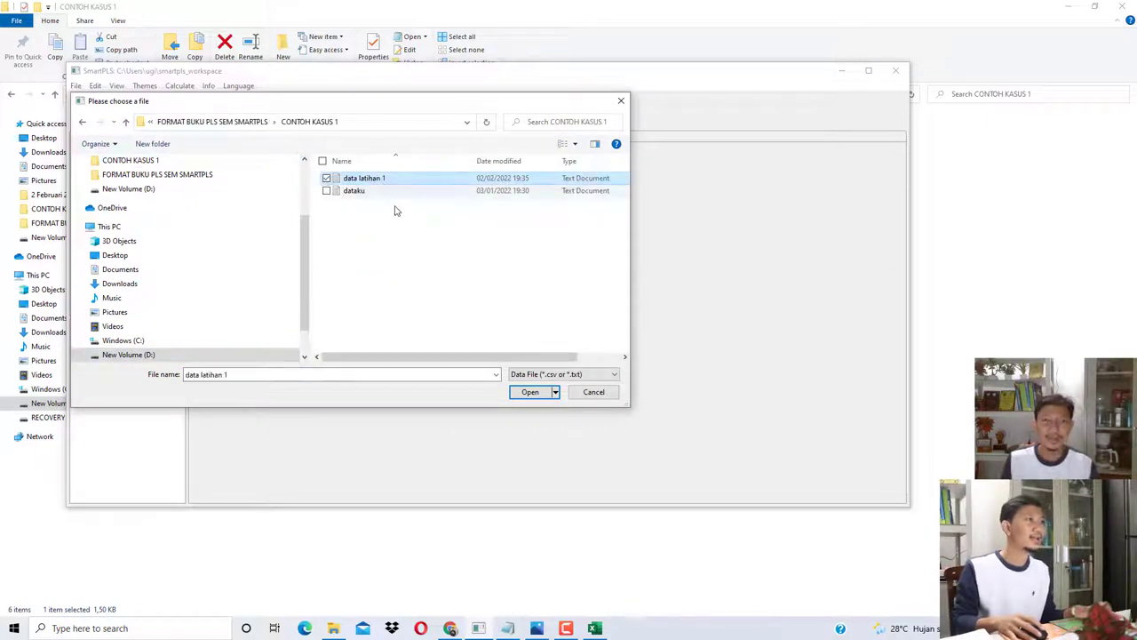
{"action": "left_click", "coordinate": [528, 392]}
{"action": "left_click", "coordinate": [573, 343]}
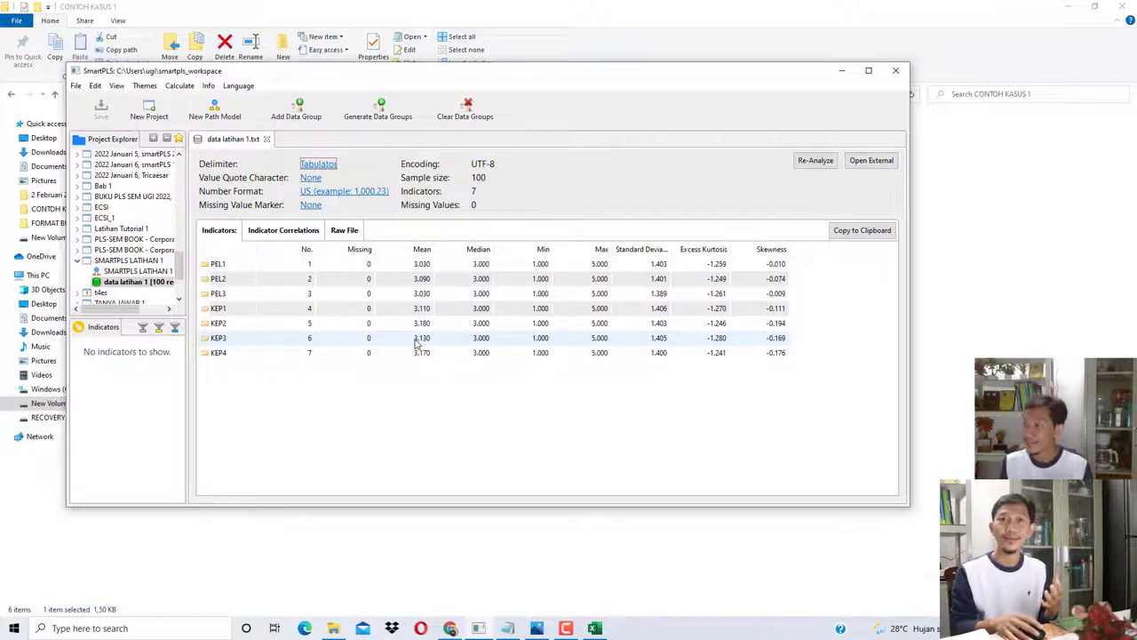
Step: Open the SMARTPLS LATIHAN 1 path model and maximize the SmartPLS window
{"action": "left_click", "coordinate": [129, 271]}
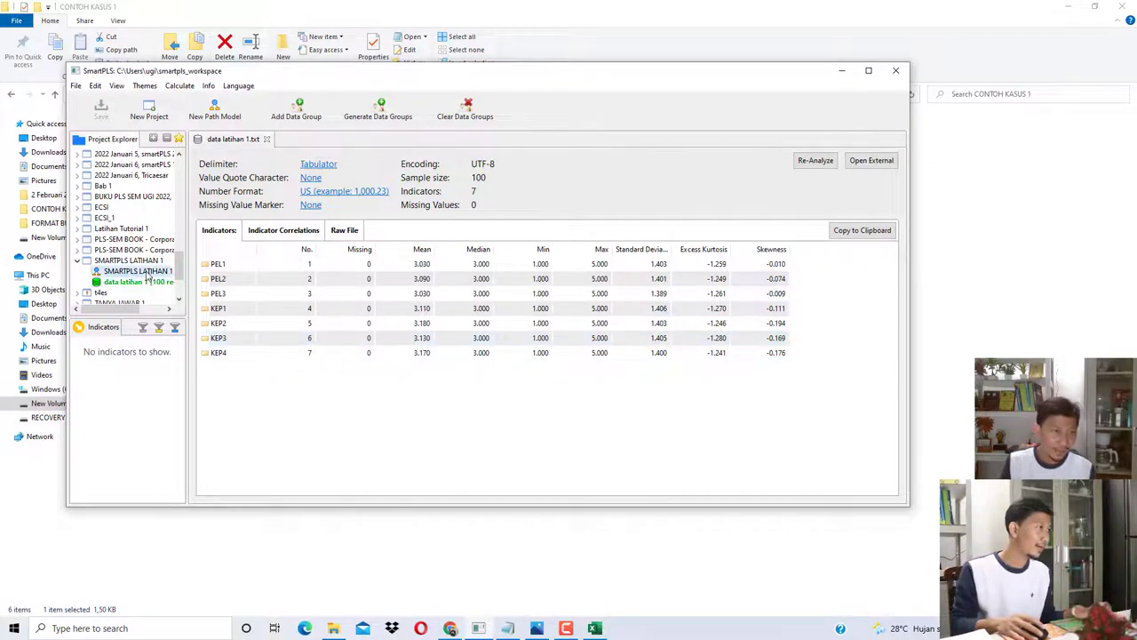
{"action": "double_click", "coordinate": [95, 273]}
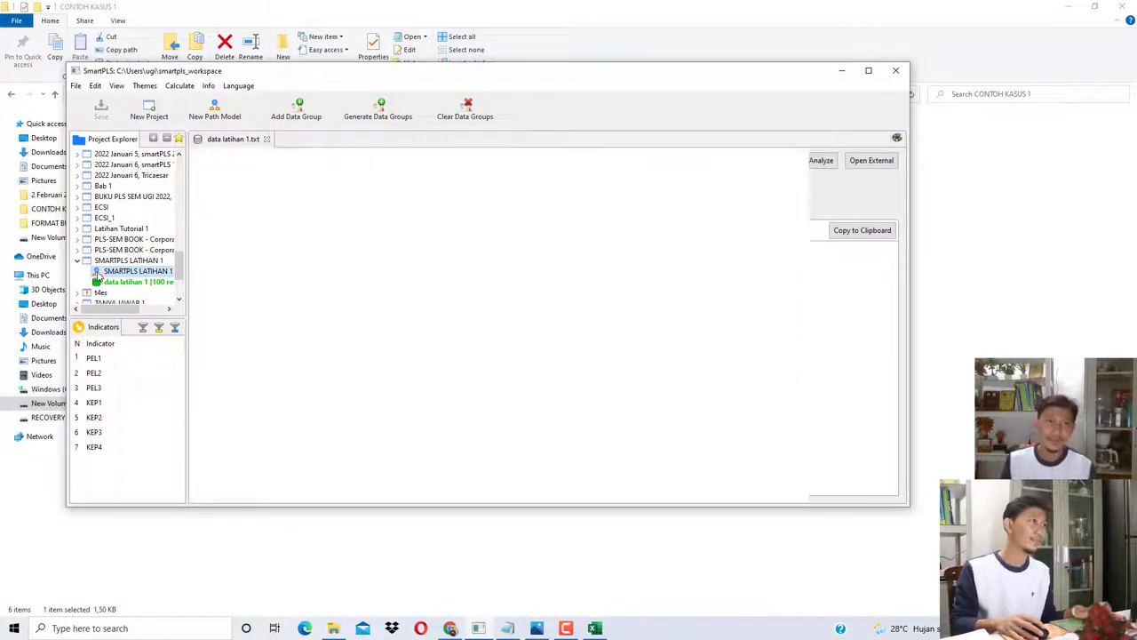
{"action": "left_click", "coordinate": [868, 72]}
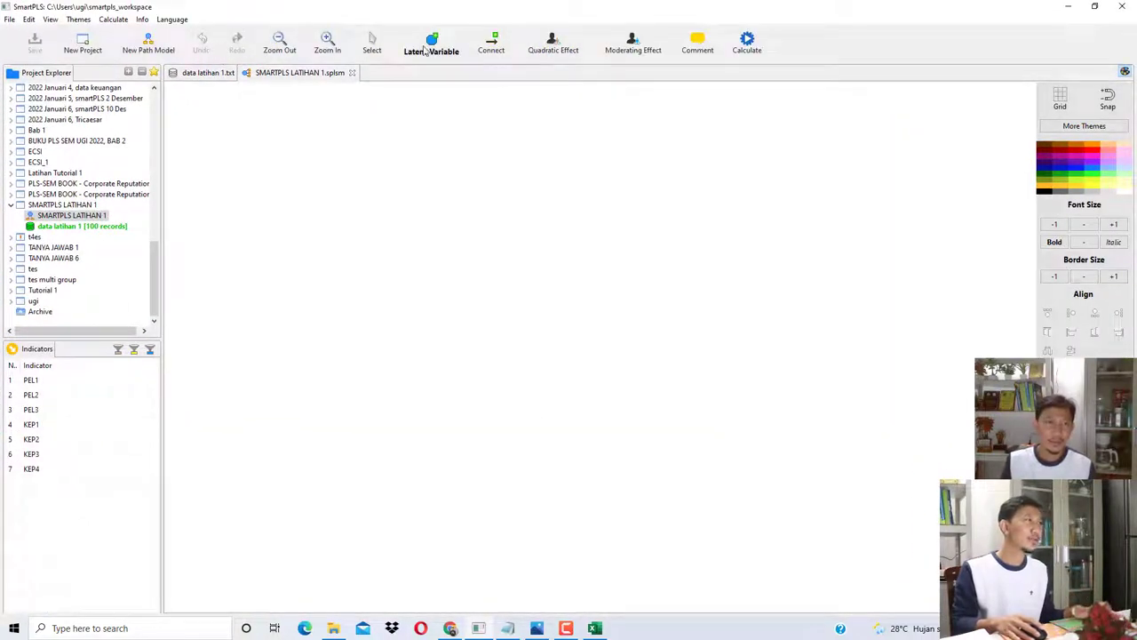
Step: Place two latent variables side by side on the empty model canvas
{"action": "left_click", "coordinate": [337, 227]}
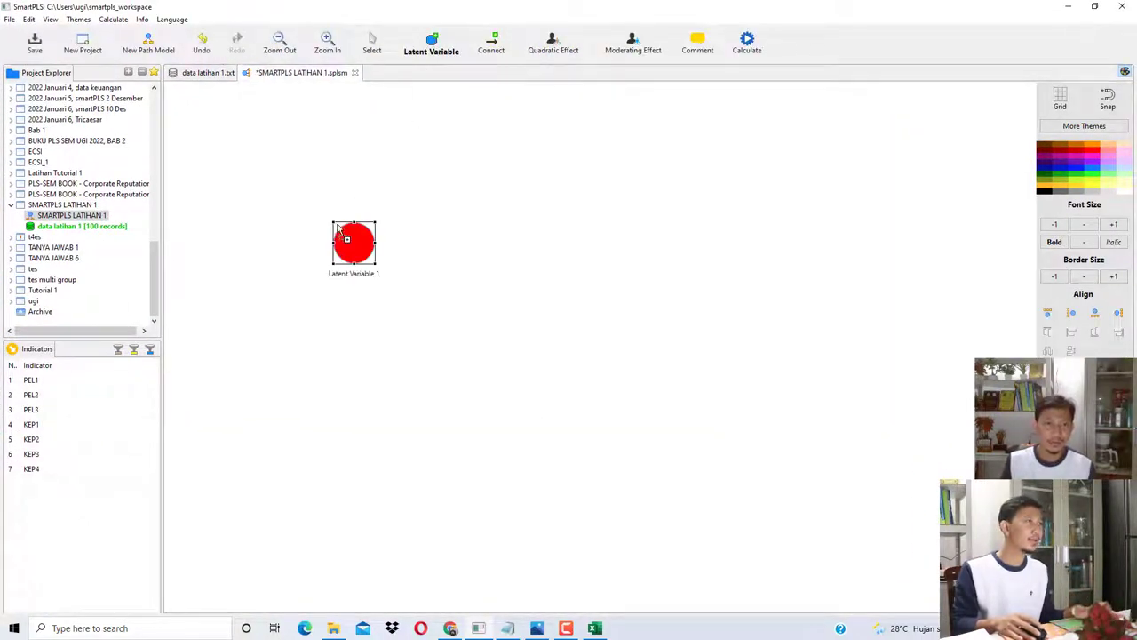
{"action": "left_click", "coordinate": [617, 240]}
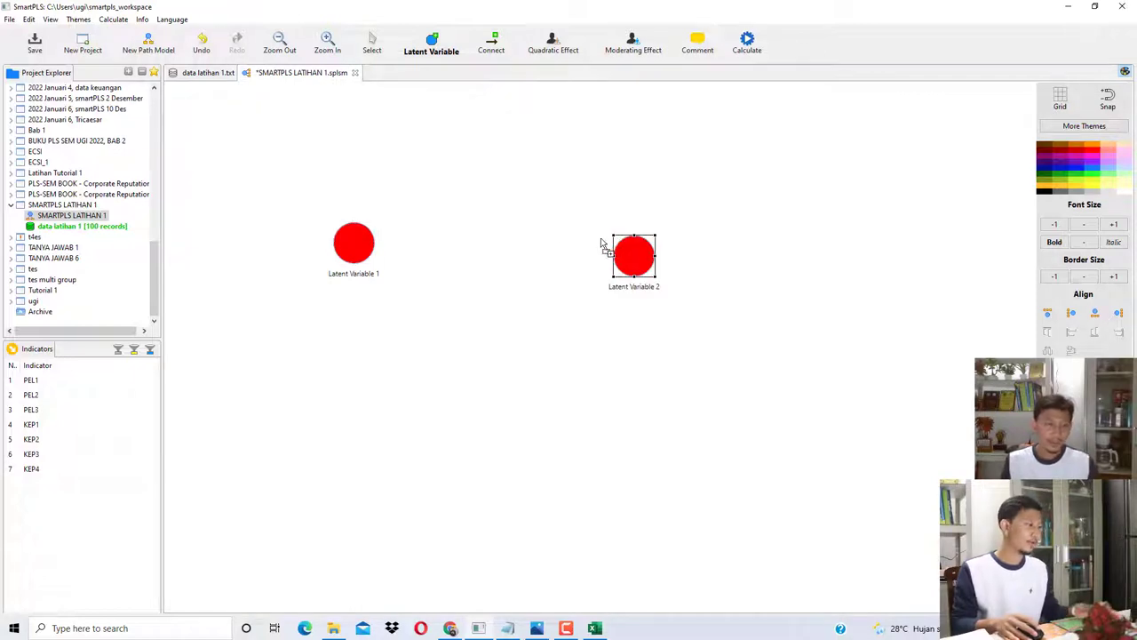
{"action": "key", "text": "Escape"}
Step: Rename the left latent variable as "Pelayanan" for both the model and the reports
{"action": "right_click", "coordinate": [349, 256]}
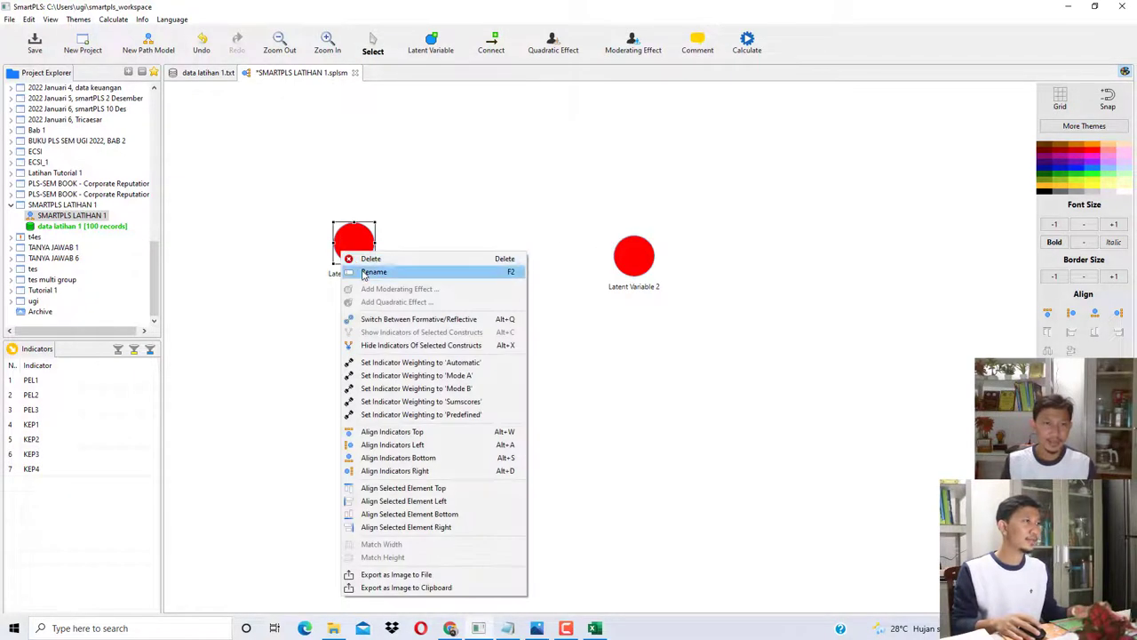
{"action": "left_click", "coordinate": [364, 272]}
{"action": "type", "text": "pELAYANAN"}
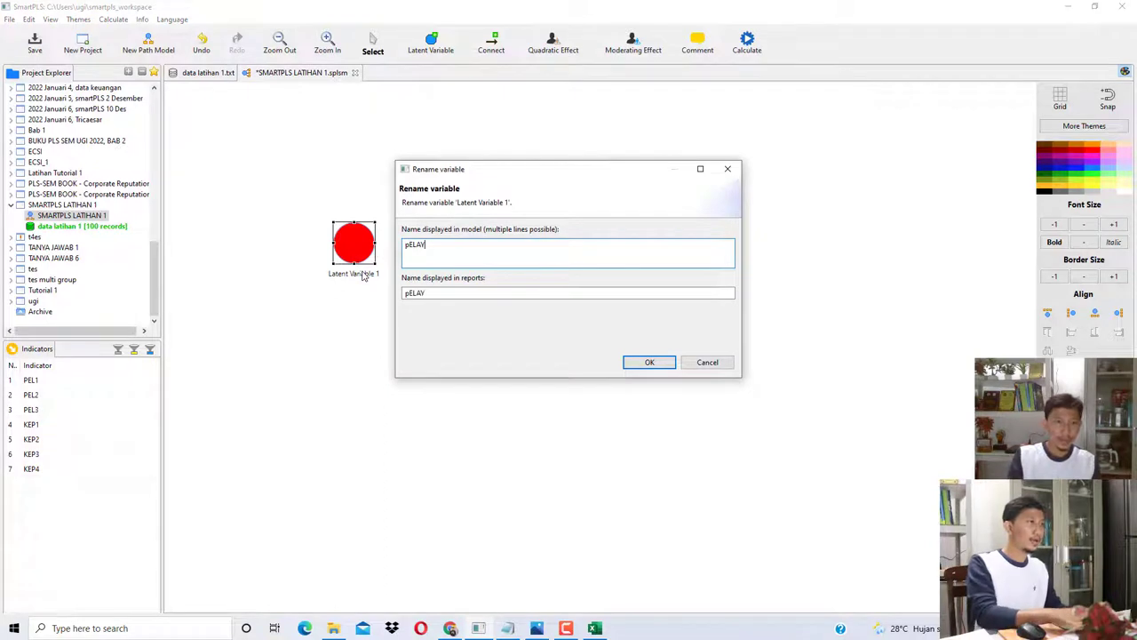
{"action": "key", "text": "BackSpace"}
{"action": "key", "text": "BackSpace"}
{"action": "key", "text": "BackSpace"}
{"action": "key", "text": "BackSpace"}
{"action": "key", "text": "BackSpace"}
{"action": "key", "text": "BackSpace"}
{"action": "key", "text": "BackSpace"}
{"action": "key", "text": "BackSpace"}
{"action": "key", "text": "BackSpace"}
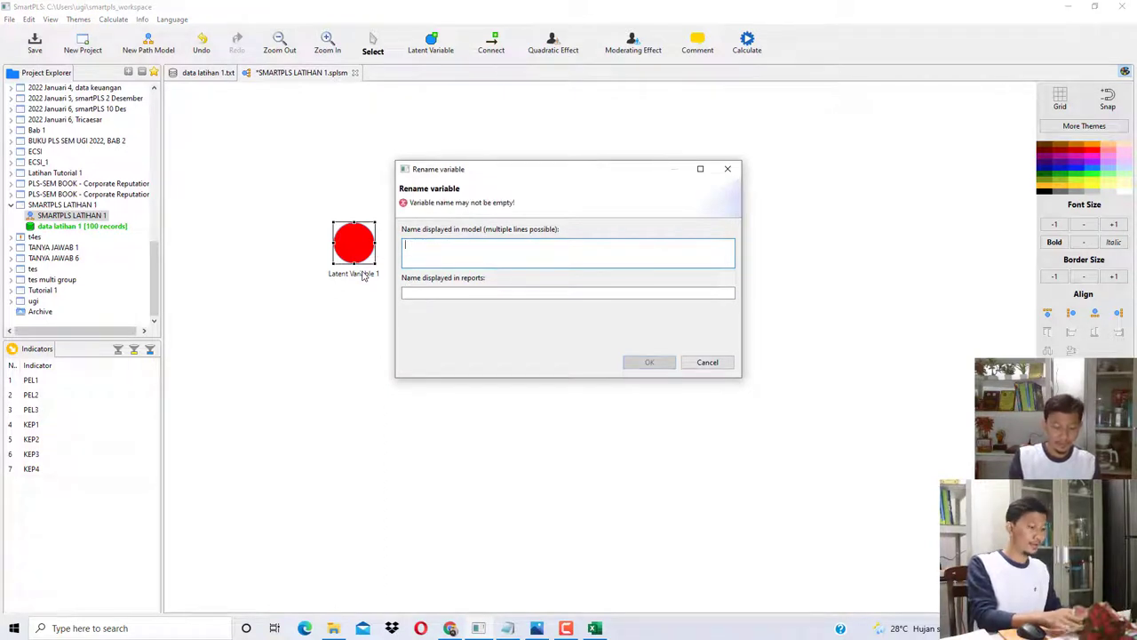
{"action": "type", "text": "Pelayanan"}
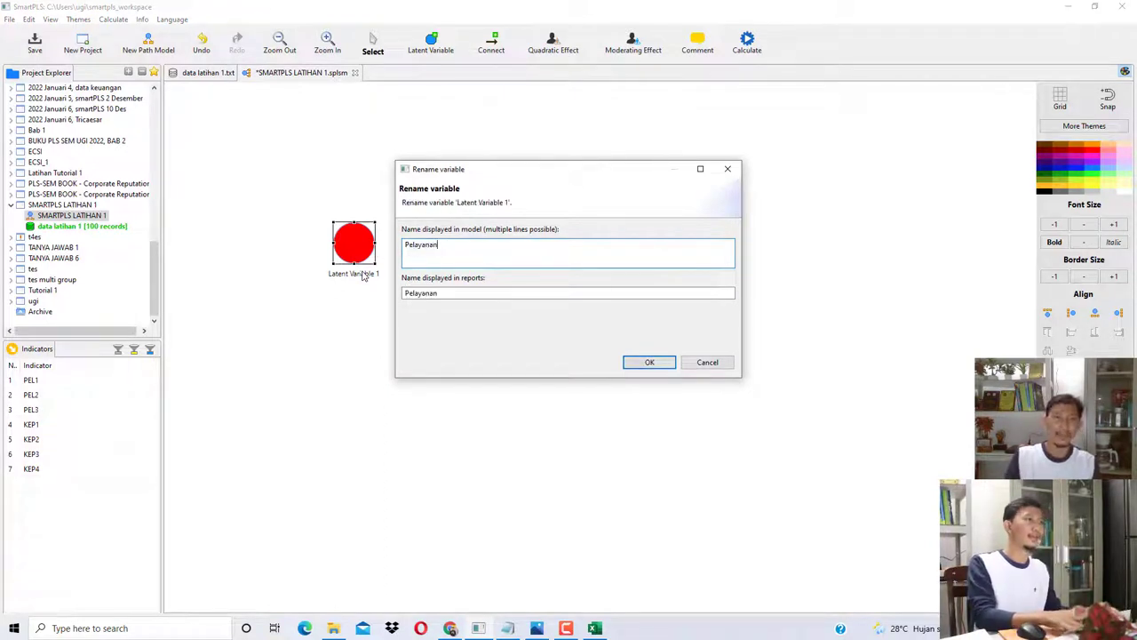
{"action": "left_click", "coordinate": [633, 363]}
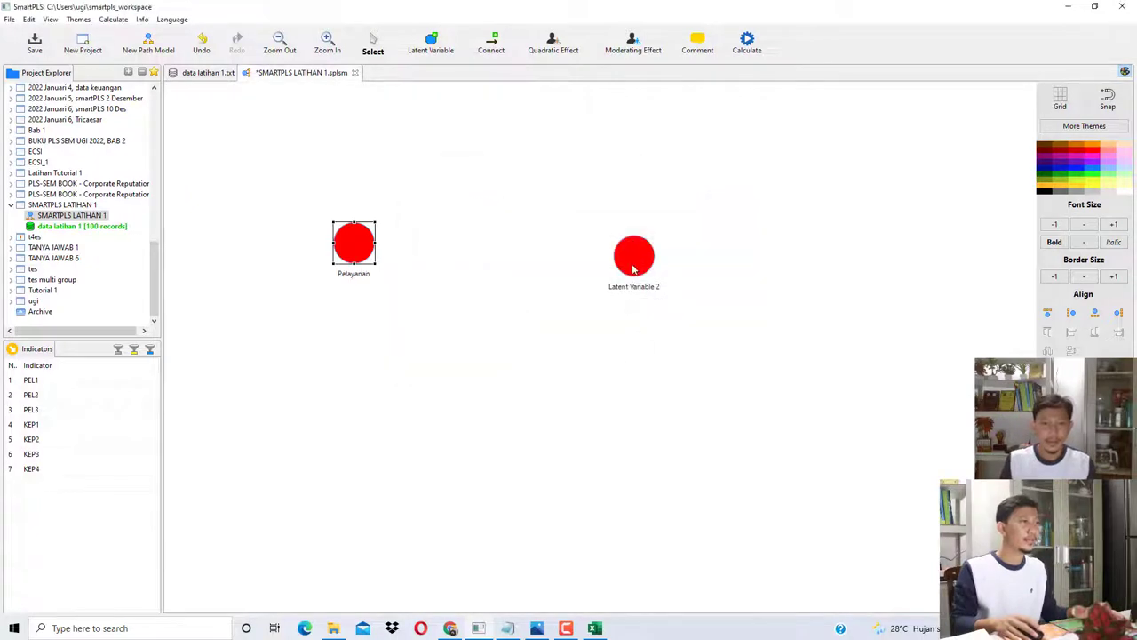
Step: Move the right latent variable slightly up and toward Pelayanan, and rename it as "Kepuasan"
{"action": "left_click_drag", "start_coordinate": [634, 269], "coordinate": [600, 250]}
{"action": "right_click", "coordinate": [599, 241]}
{"action": "left_click", "coordinate": [626, 256]}
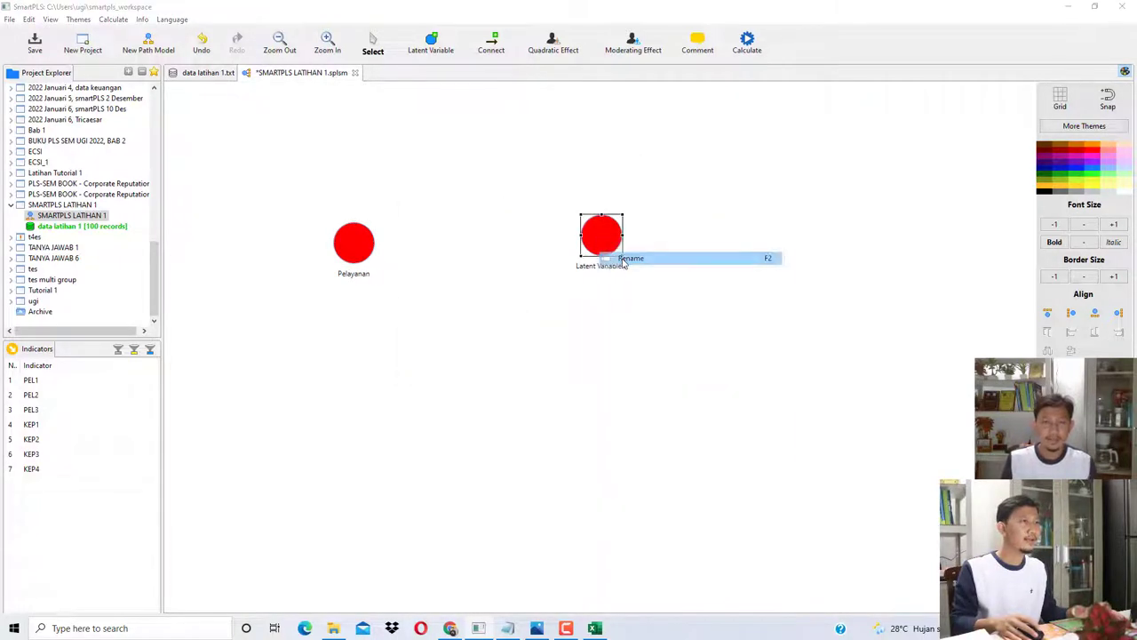
{"action": "type", "text": "Kepuasan"}
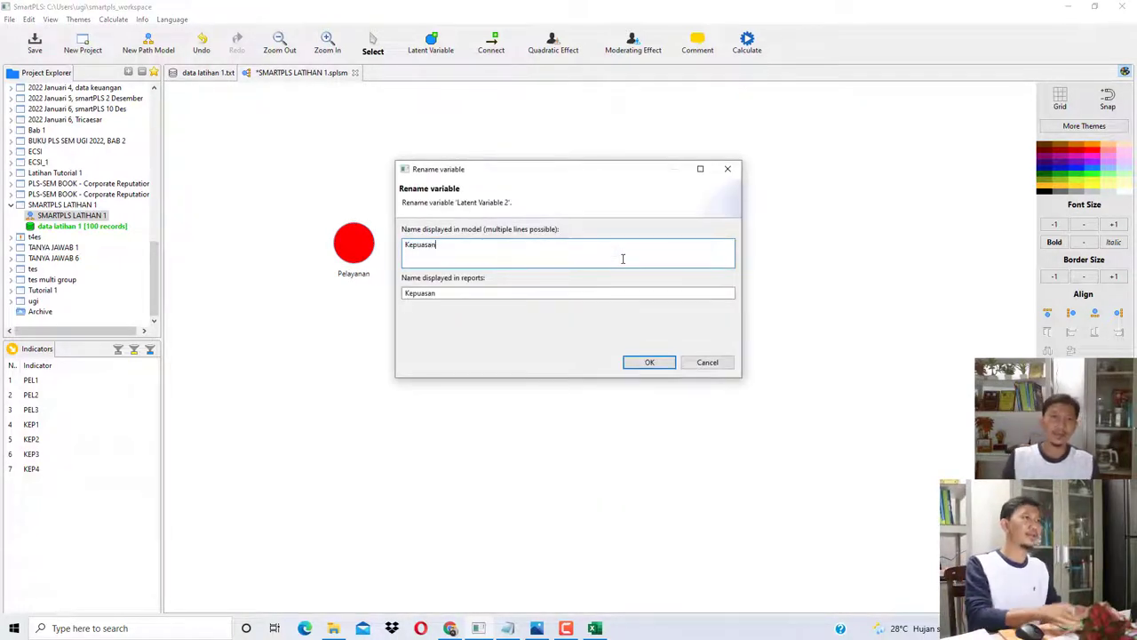
{"action": "left_click", "coordinate": [659, 361]}
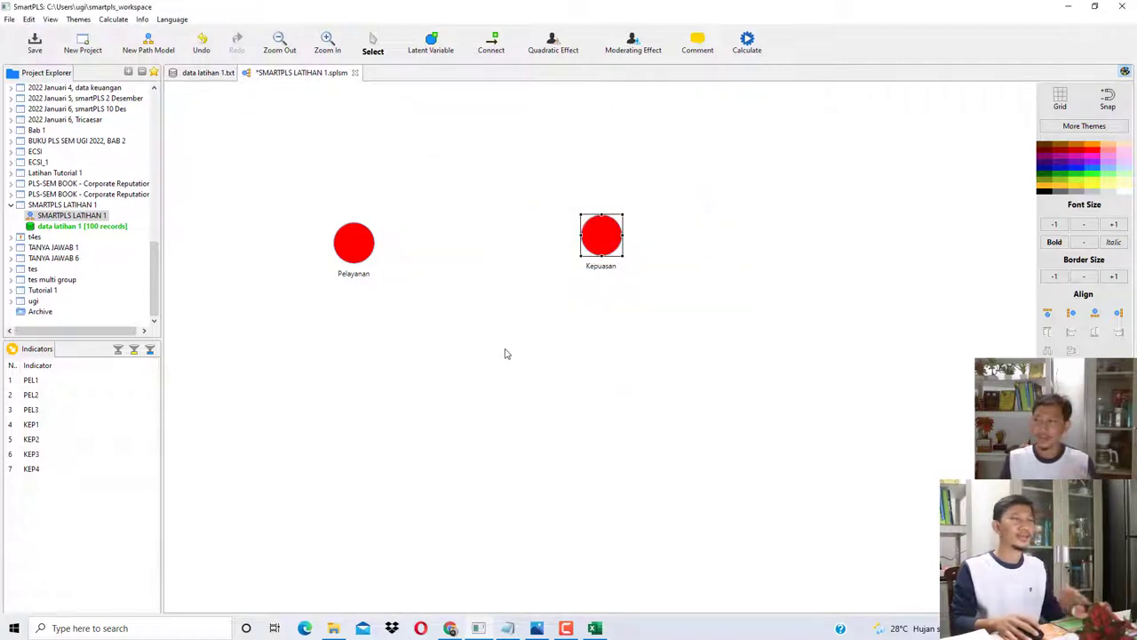
Step: Assign the indicators PEL1, PEL2 and PEL3 to the Pelayanan latent variable
{"action": "left_click", "coordinate": [61, 387]}
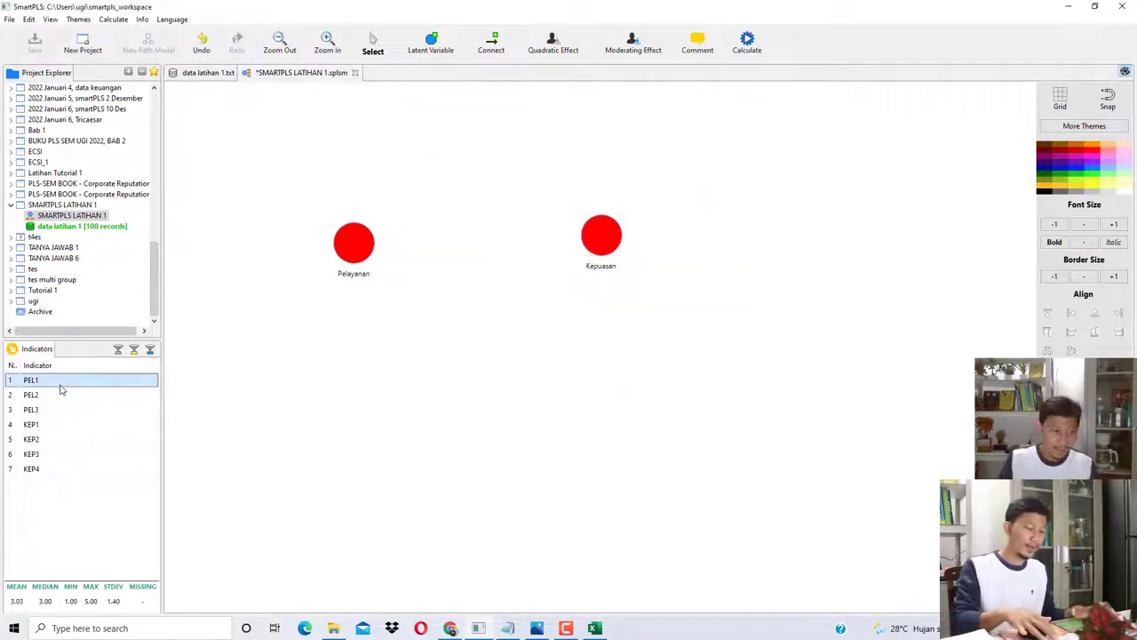
{"action": "key", "text": "shift+Down"}
{"action": "key", "text": "shift+Down"}
{"action": "left_click_drag", "start_coordinate": [35, 405], "coordinate": [355, 243]}
Step: Assign the indicators KEP1 to KEP4 to the Kepuasan latent variable
{"action": "left_click", "coordinate": [103, 425]}
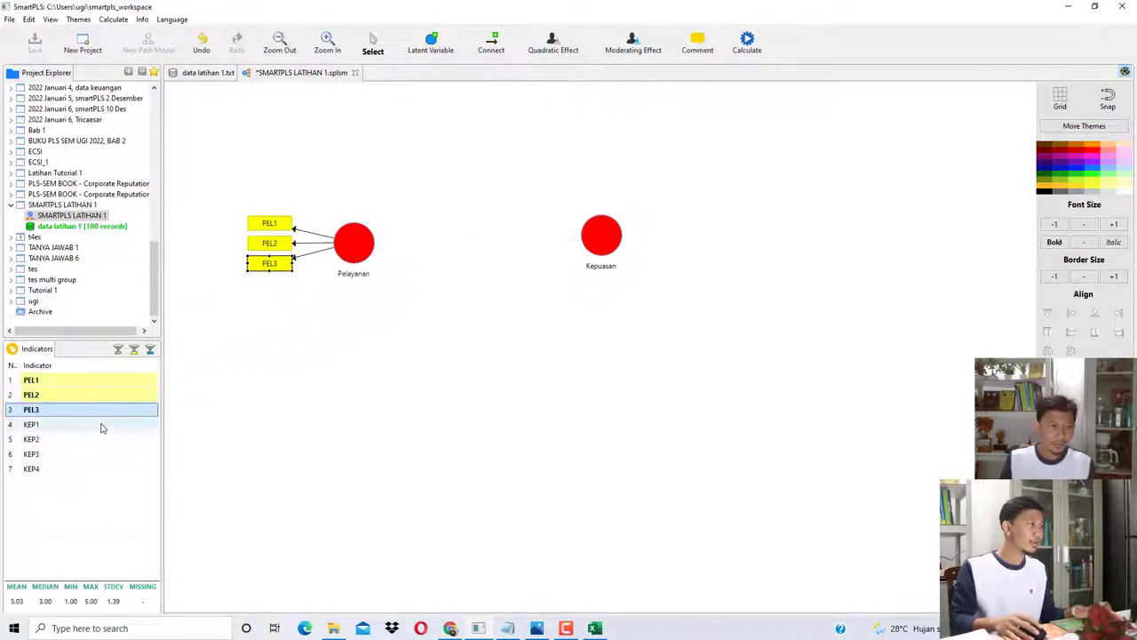
{"action": "key", "text": "shift+Down"}
{"action": "key", "text": "shift+Down"}
{"action": "key", "text": "shift+Down"}
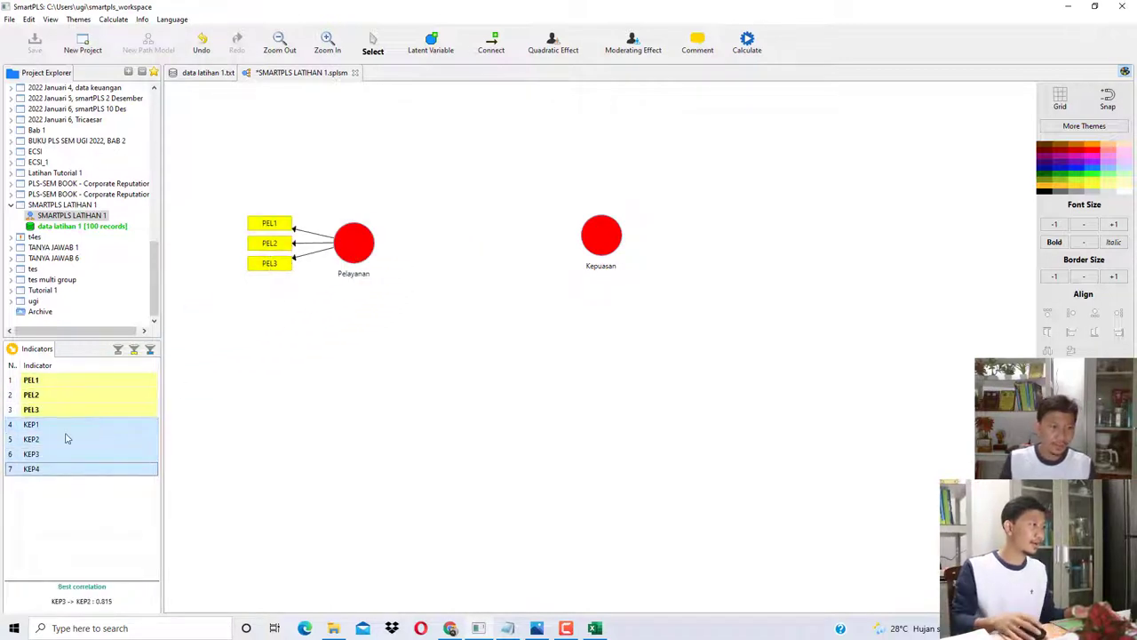
{"action": "left_click_drag", "start_coordinate": [44, 449], "coordinate": [601, 236]}
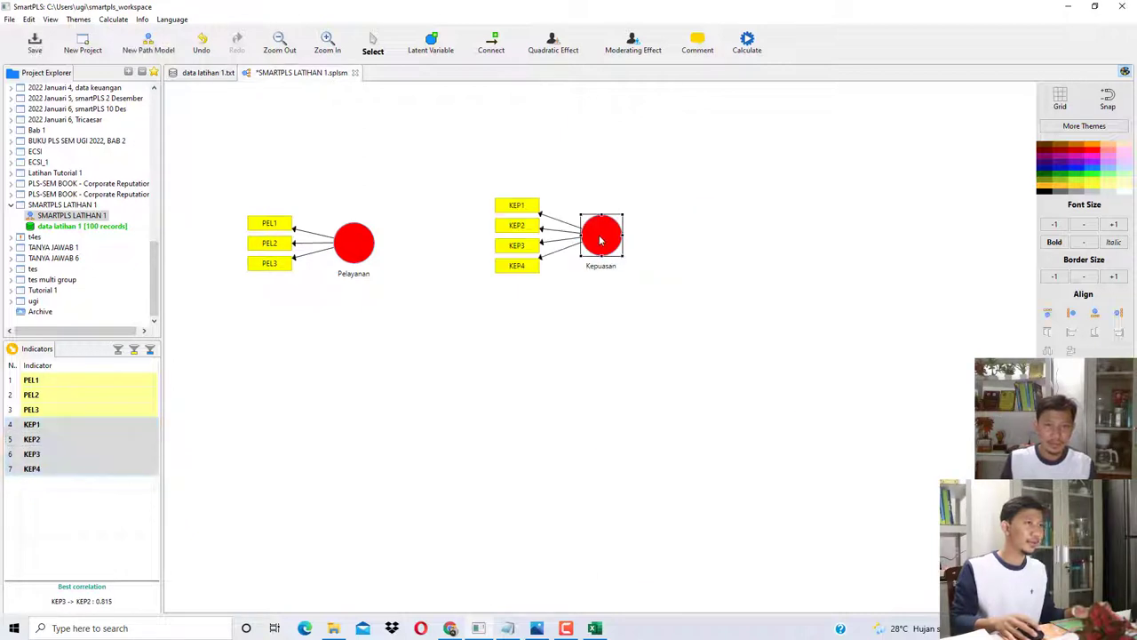
Step: Align Kepuasan's indicators to its right side and move Pelayanan slightly closer to Kepuasan
{"action": "right_click", "coordinate": [601, 239]}
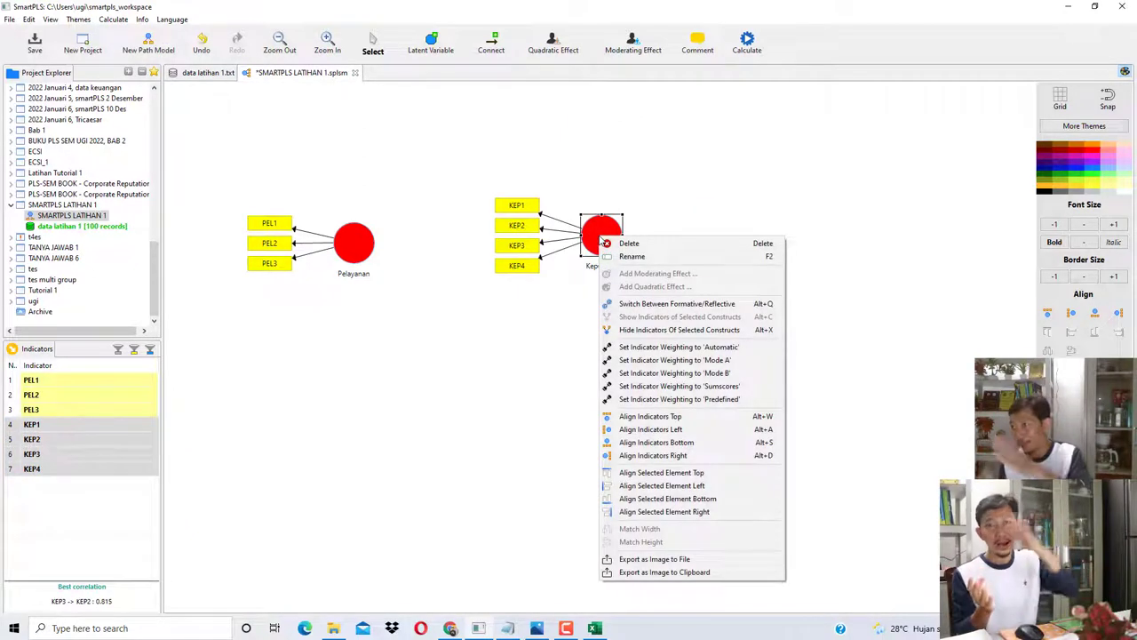
{"action": "left_click", "coordinate": [673, 456]}
{"action": "left_click_drag", "start_coordinate": [357, 238], "coordinate": [391, 229]}
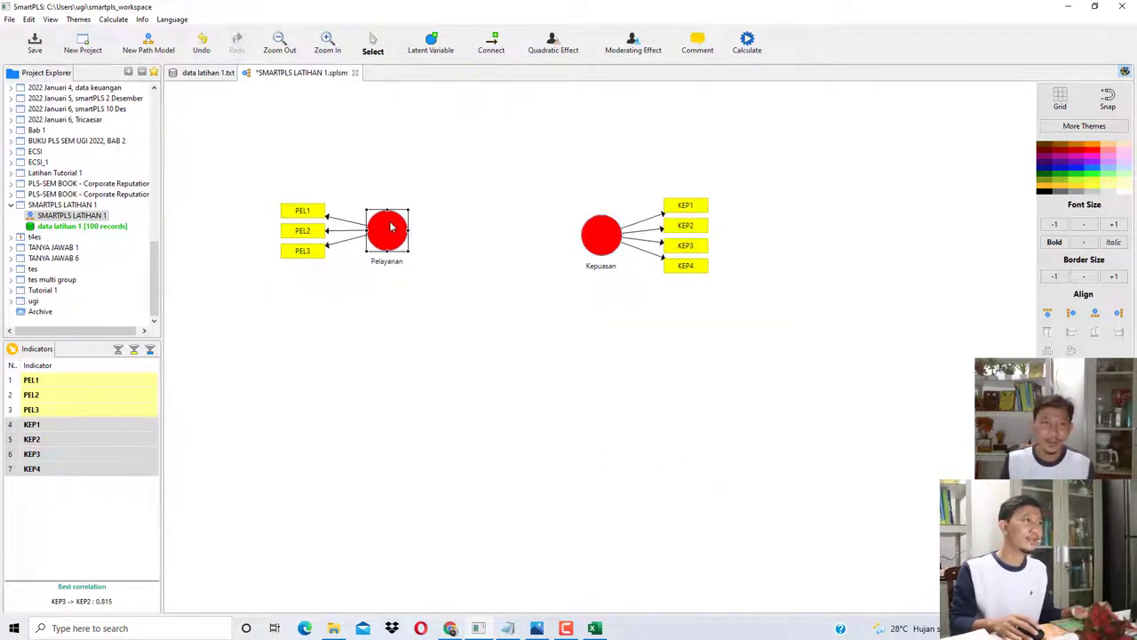
Step: Connect Pelayanan to Kepuasan with a structural path pointing at Kepuasan
{"action": "left_click", "coordinate": [491, 44]}
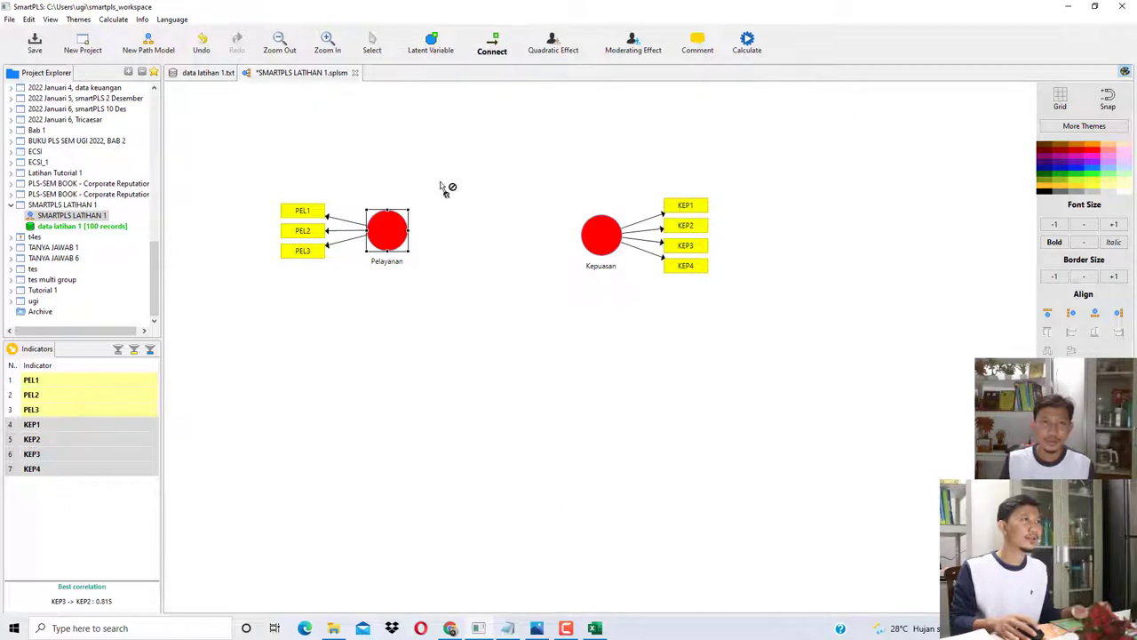
{"action": "left_click", "coordinate": [402, 235]}
{"action": "left_click", "coordinate": [595, 237]}
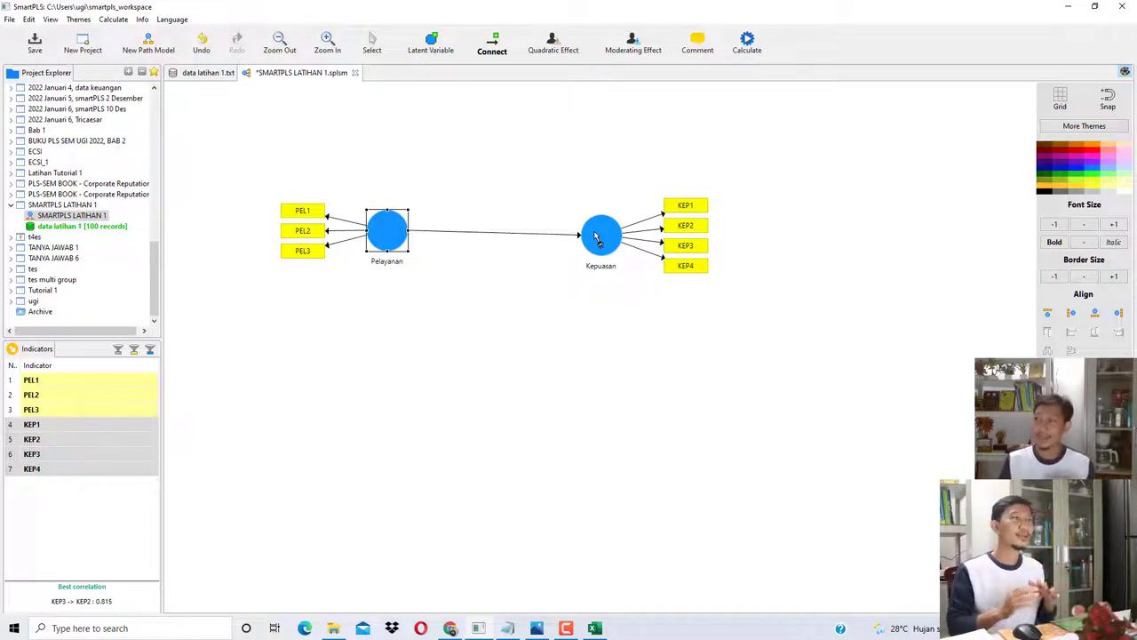
Step: Run the PLS Algorithm with the Path weighting scheme, 300 maximum iterations and stop criterion 7, opening the full report
{"action": "left_click", "coordinate": [118, 20]}
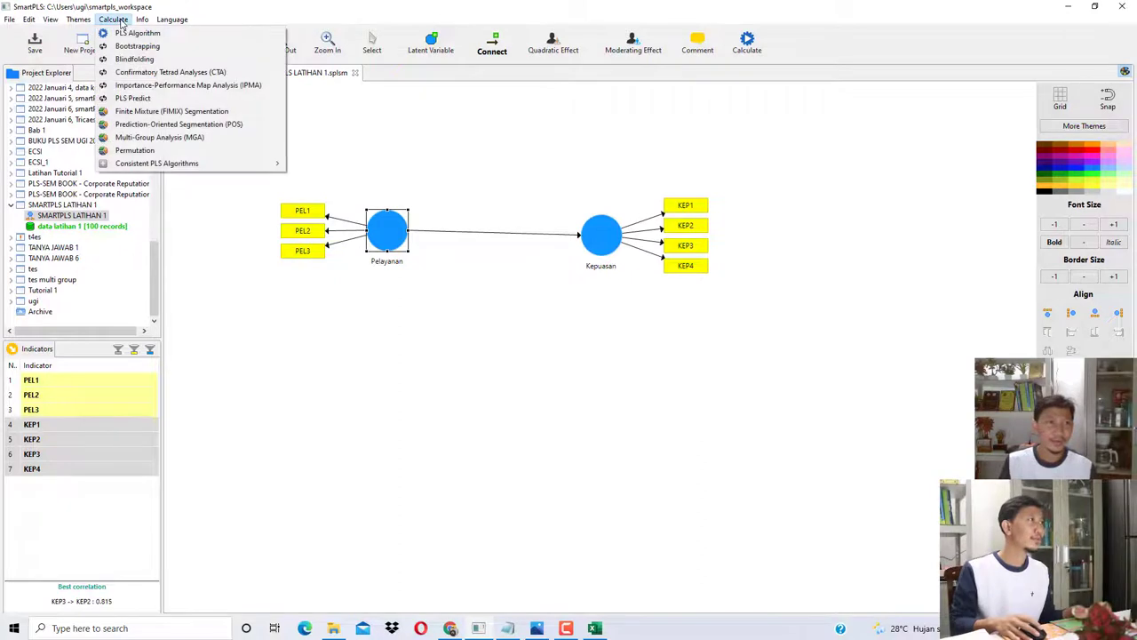
{"action": "left_click", "coordinate": [130, 34]}
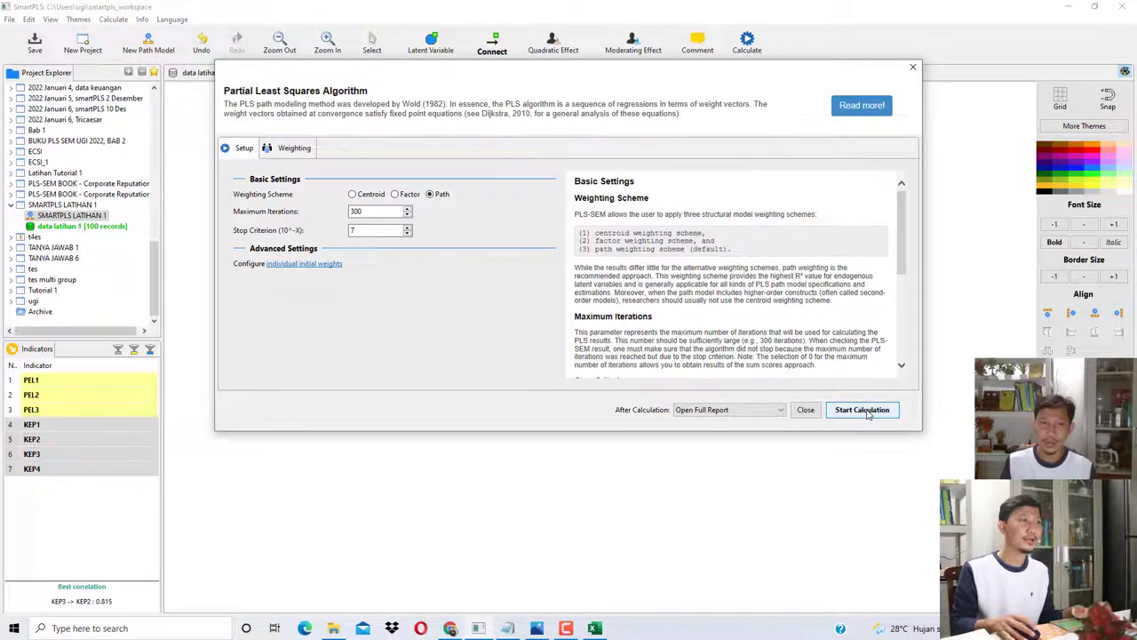
{"action": "left_click", "coordinate": [867, 413]}
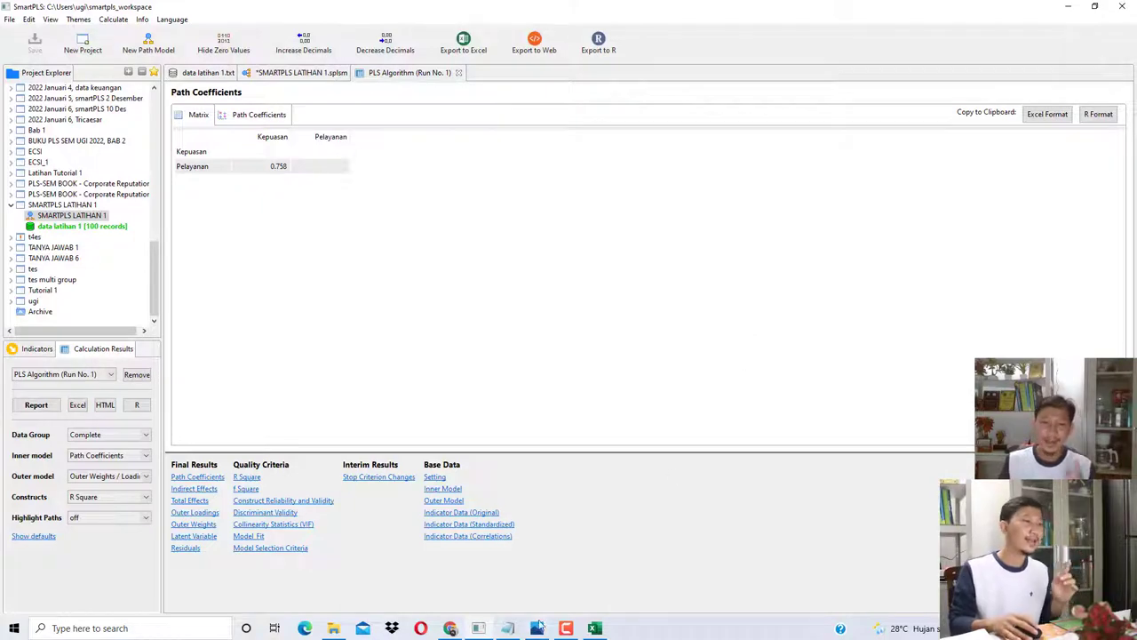
Step: Switch to the "PLS SEM dengan SmartPLS" PDF in Chrome and read section 1.5.1 on the outer loading criteria
{"action": "left_click", "coordinate": [451, 628]}
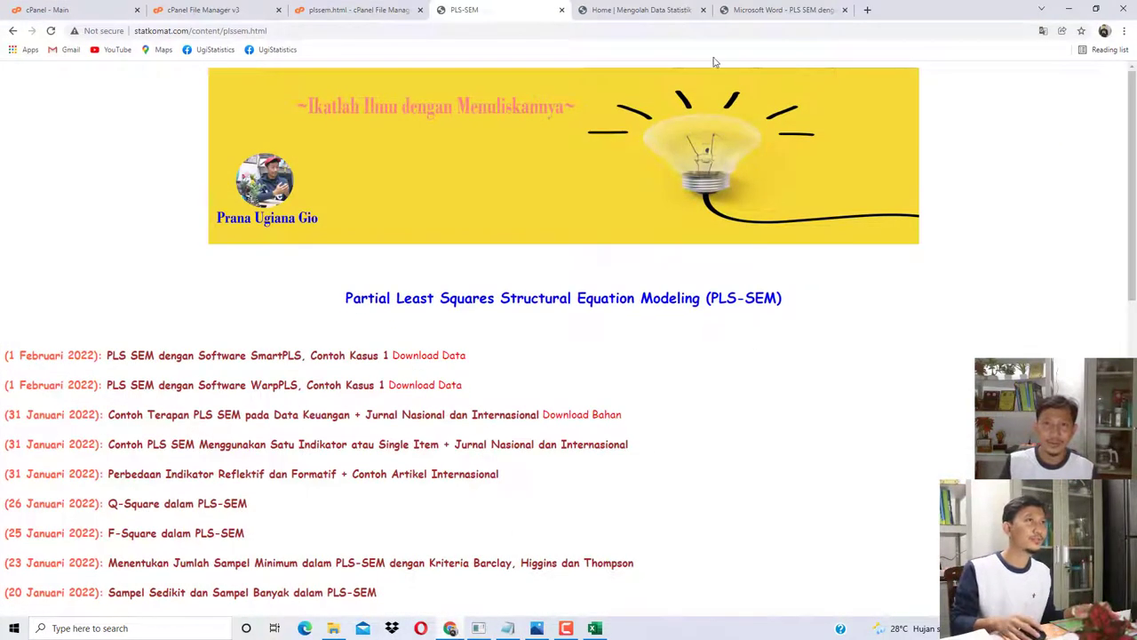
{"action": "left_click", "coordinate": [773, 10]}
{"action": "scroll", "coordinate": [466, 374], "scroll_direction": "down", "scroll_amount": 5}
{"action": "scroll", "coordinate": [467, 374], "scroll_direction": "down", "scroll_amount": 12}
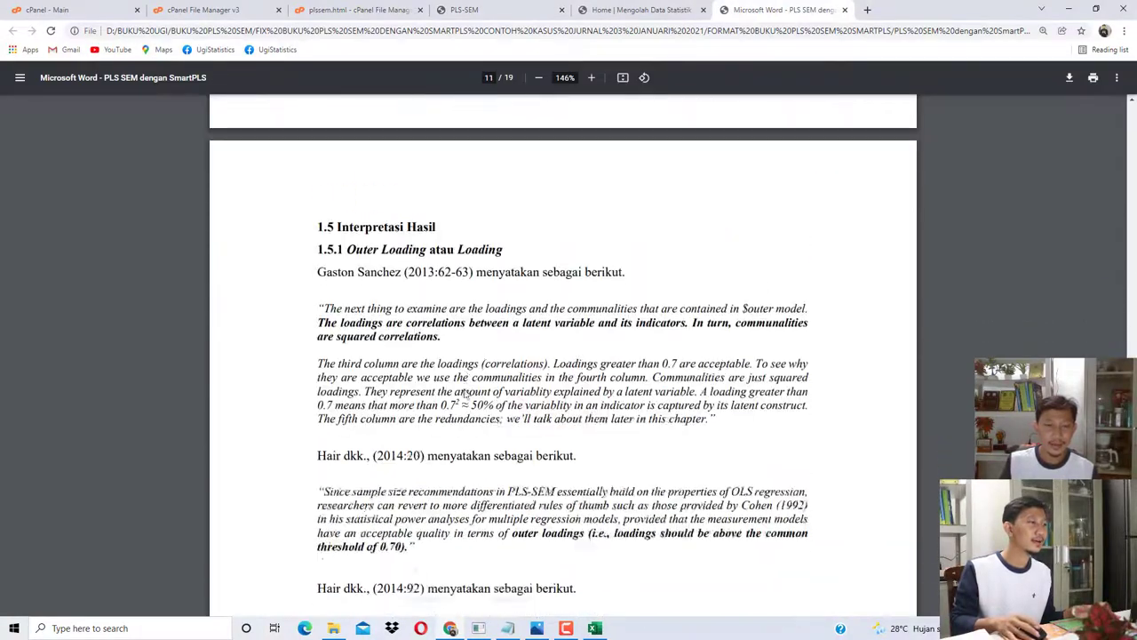
{"action": "scroll", "coordinate": [453, 384], "scroll_direction": "up", "scroll_amount": 1}
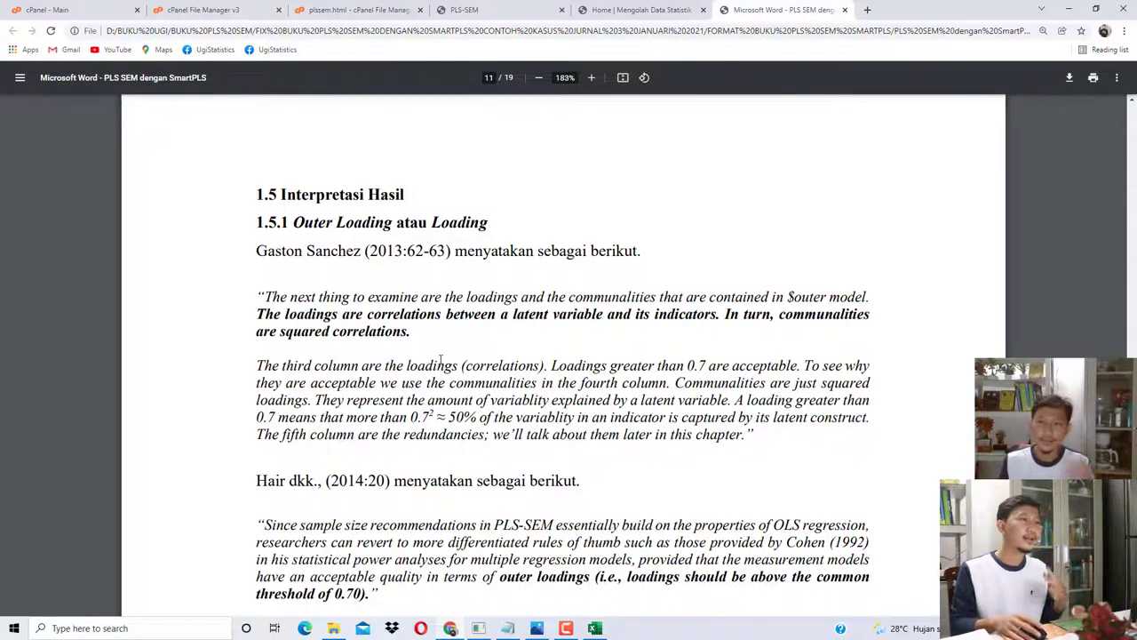
{"action": "scroll", "coordinate": [596, 389], "scroll_direction": "down", "scroll_amount": 1}
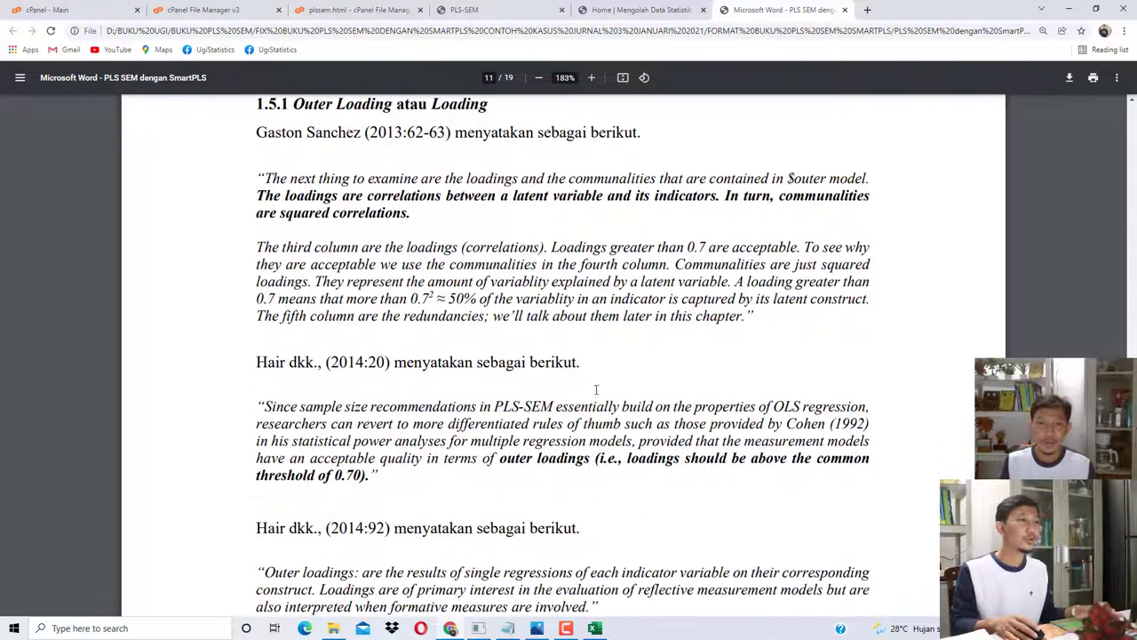
{"action": "scroll", "coordinate": [596, 390], "scroll_direction": "down", "scroll_amount": 6}
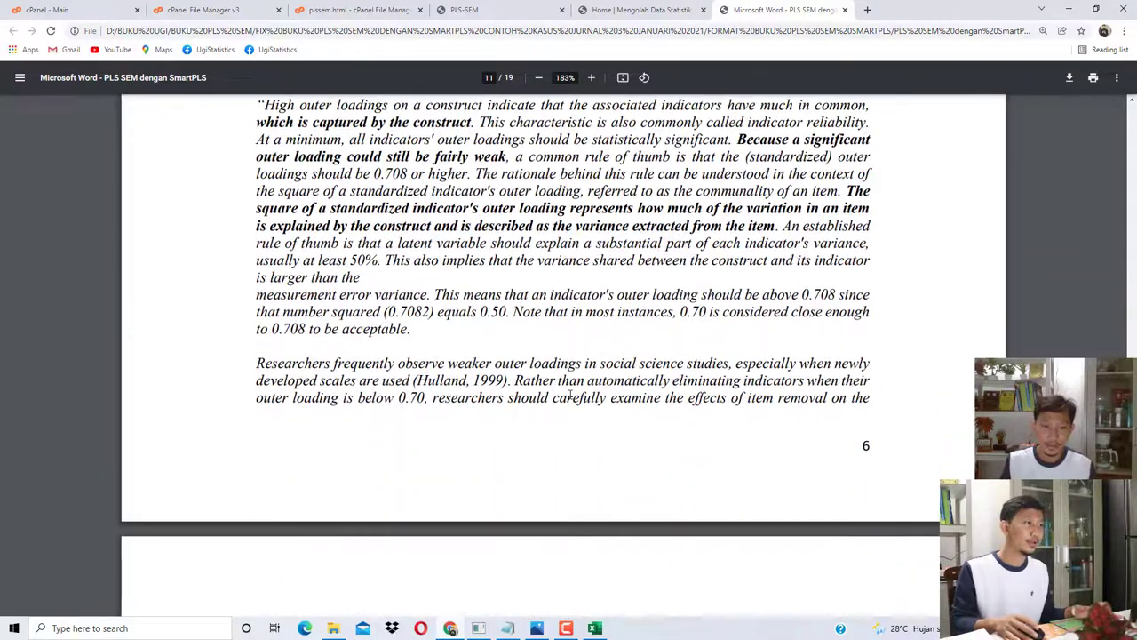
Step: Study the PDF's bulleted outer loading rules, marking the > 0,7, < 0,4 and 0,4-0,7 thresholds and the composite reliability and AVE condition
{"action": "scroll", "coordinate": [504, 379], "scroll_direction": "down", "scroll_amount": 6}
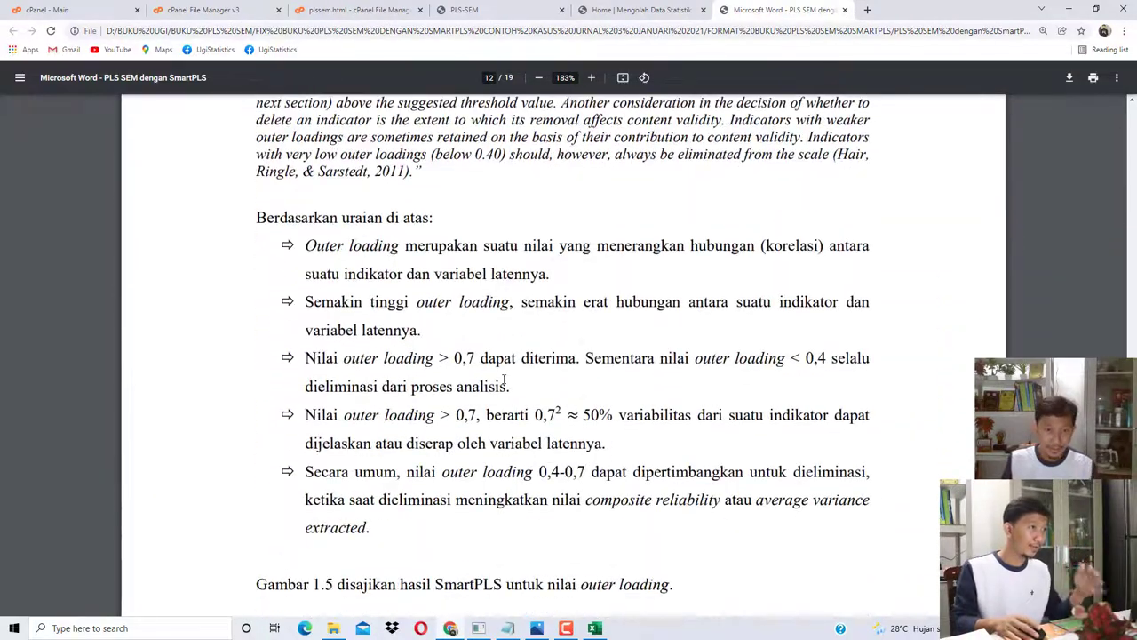
{"action": "scroll", "coordinate": [373, 313], "scroll_direction": "down", "scroll_amount": 1}
{"action": "left_click_drag", "start_coordinate": [354, 302], "coordinate": [571, 302]}
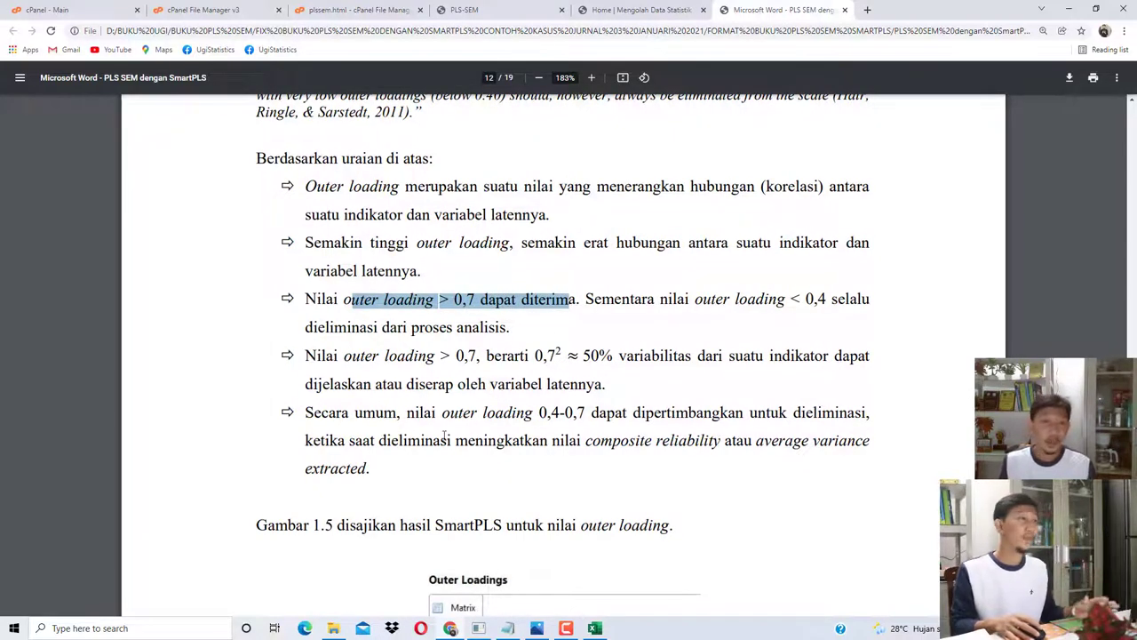
{"action": "left_click_drag", "start_coordinate": [442, 414], "coordinate": [588, 414]}
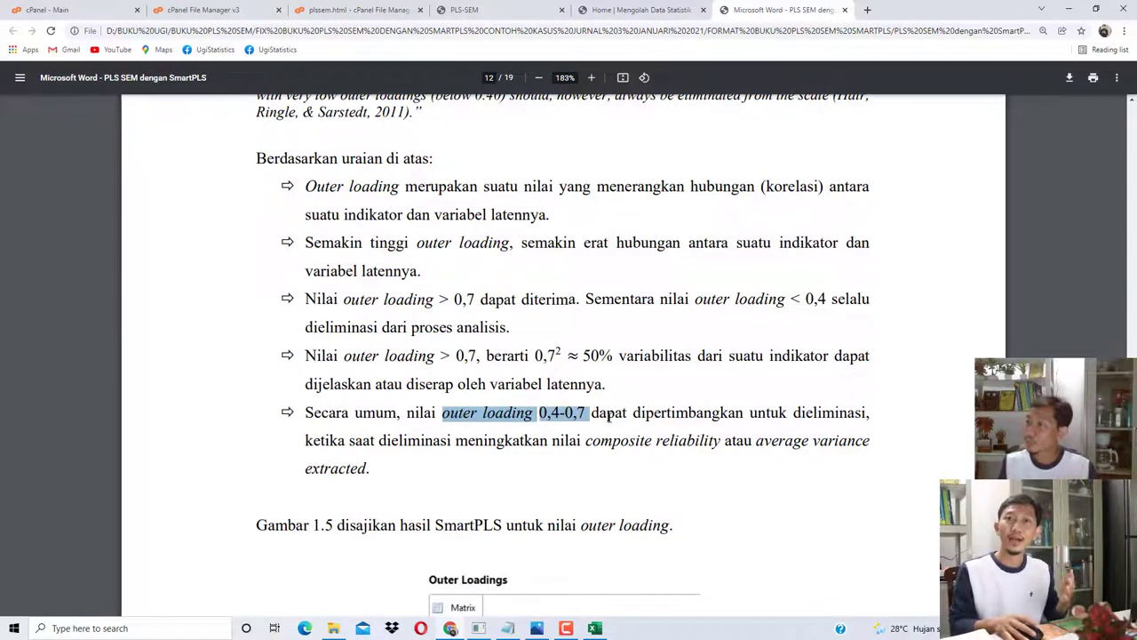
{"action": "left_click", "coordinate": [640, 419]}
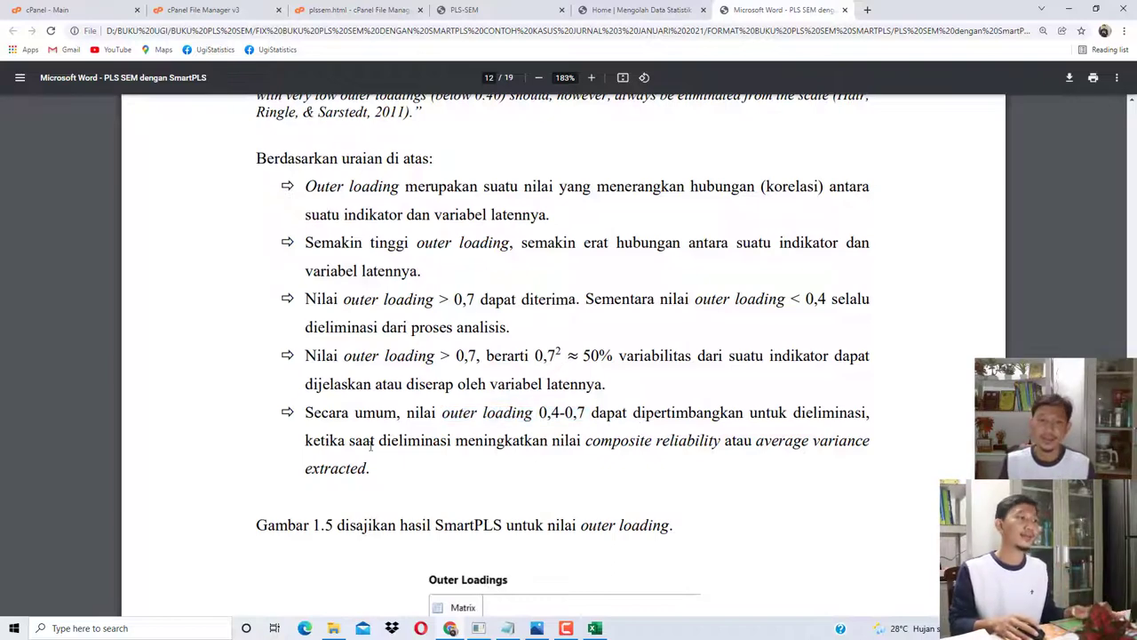
{"action": "left_click_drag", "start_coordinate": [364, 444], "coordinate": [595, 446]}
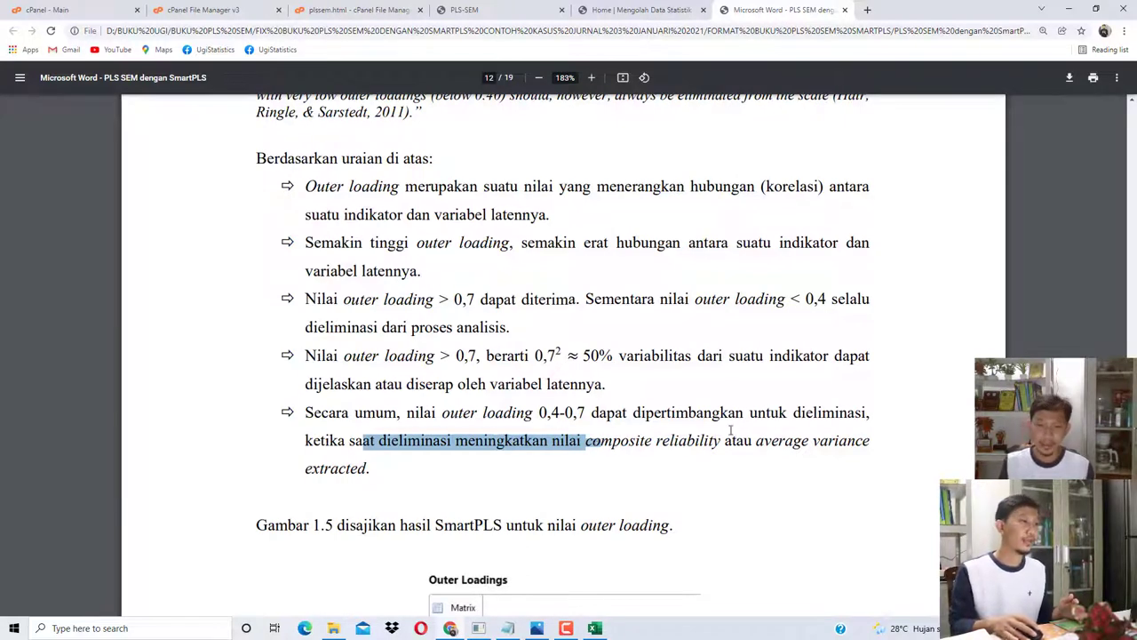
{"action": "left_click_drag", "start_coordinate": [765, 440], "coordinate": [852, 461]}
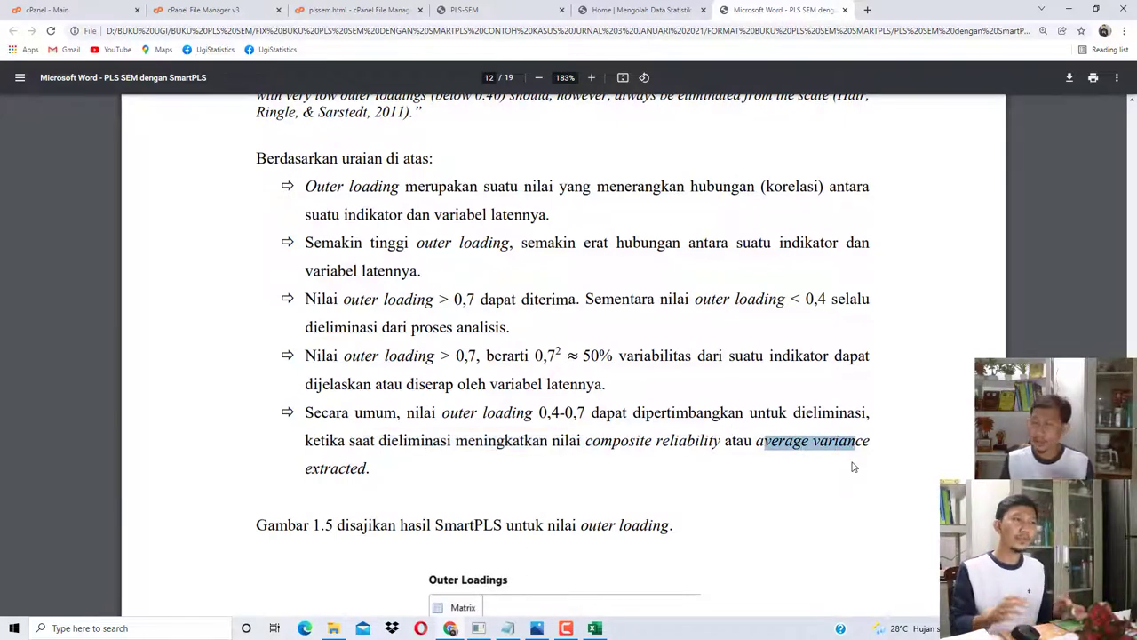
{"action": "left_click_drag", "start_coordinate": [439, 300], "coordinate": [519, 300]}
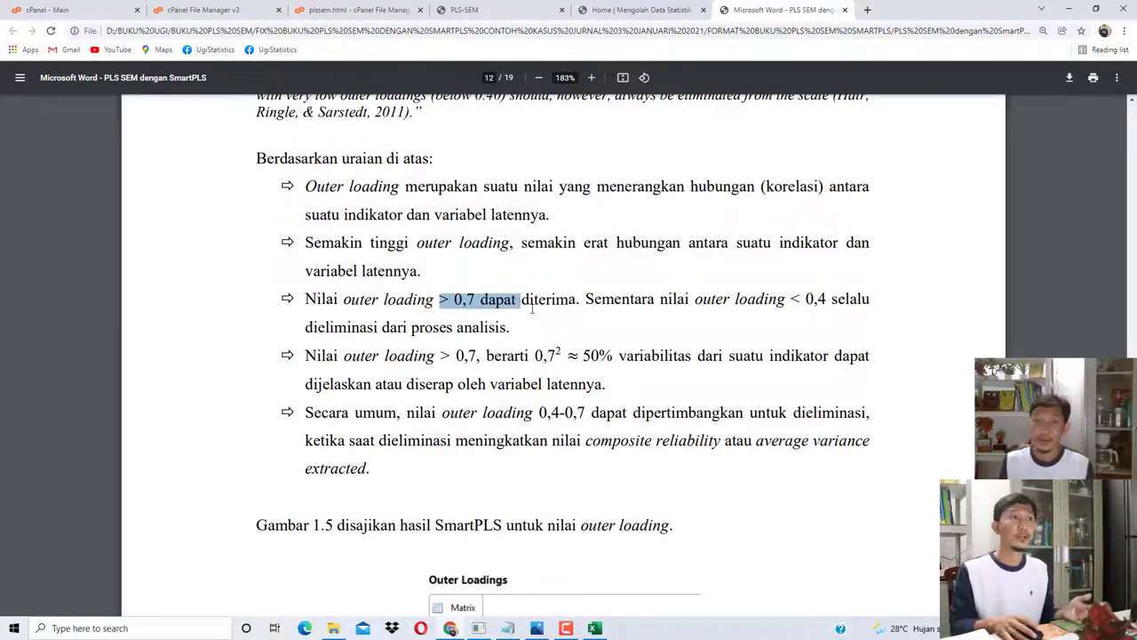
{"action": "left_click_drag", "start_coordinate": [631, 301], "coordinate": [839, 303]}
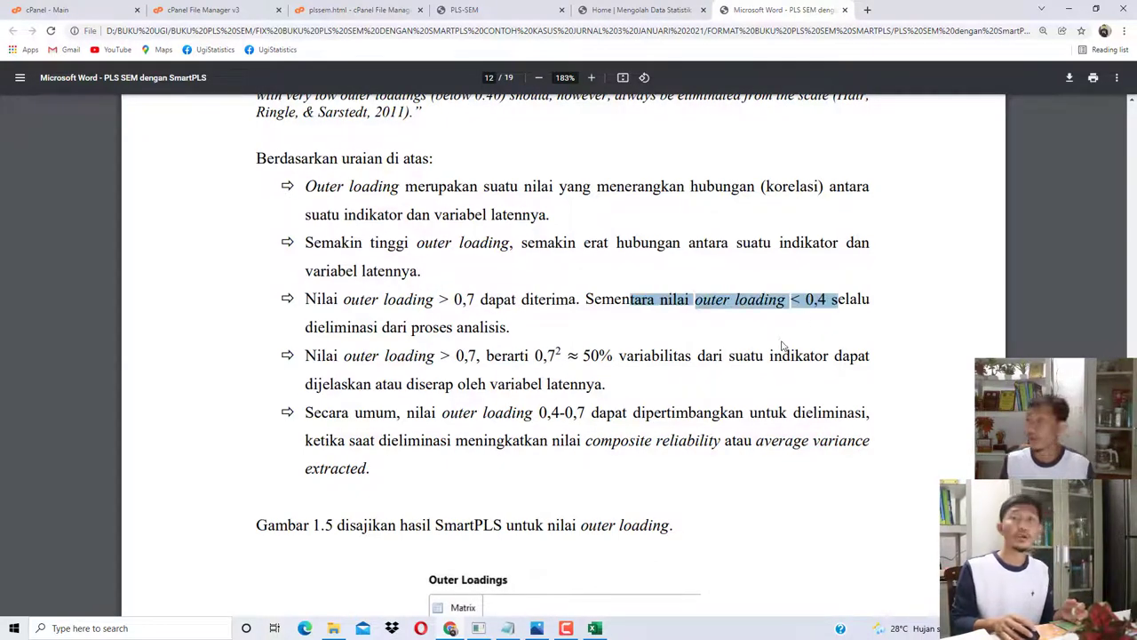
{"action": "left_click_drag", "start_coordinate": [384, 300], "coordinate": [488, 335]}
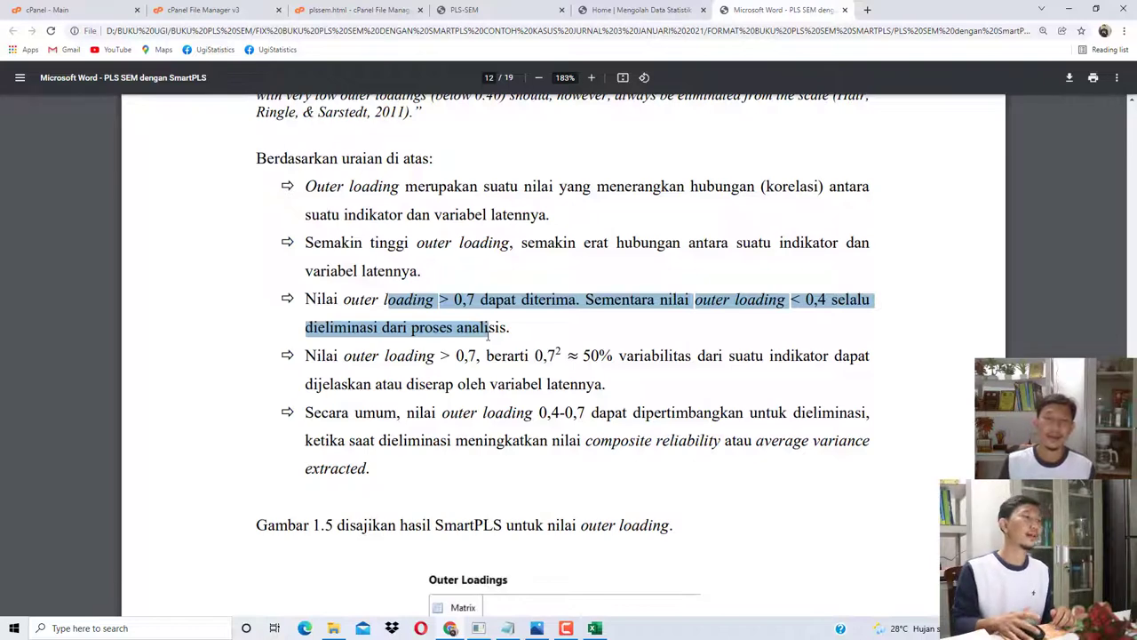
{"action": "left_click", "coordinate": [497, 306]}
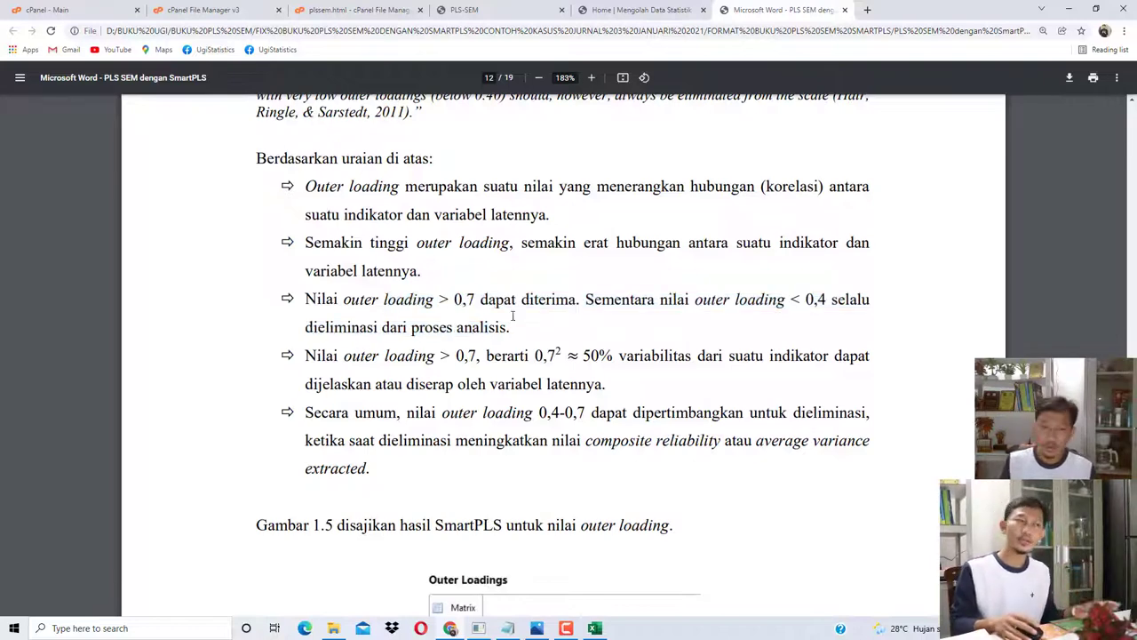
{"action": "left_click_drag", "start_coordinate": [338, 299], "coordinate": [449, 300]}
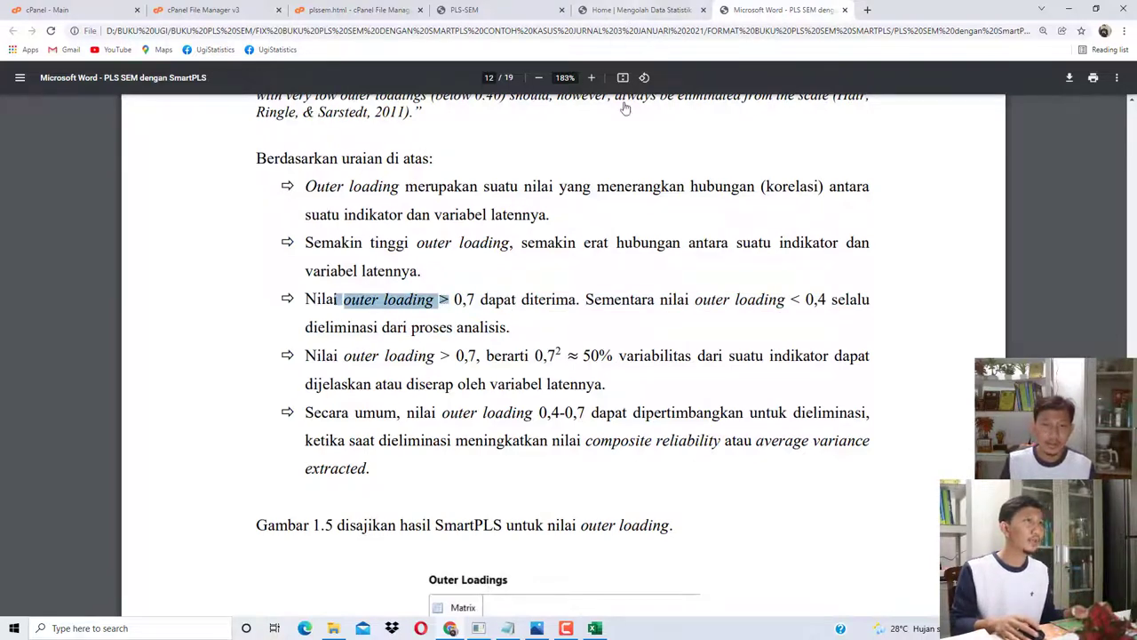
Step: Display the Outer Loadings matrix in SmartPLS, and compare it with Gambar 1.5 and its interpretation in the Chrome PDF
{"action": "left_click", "coordinate": [478, 628]}
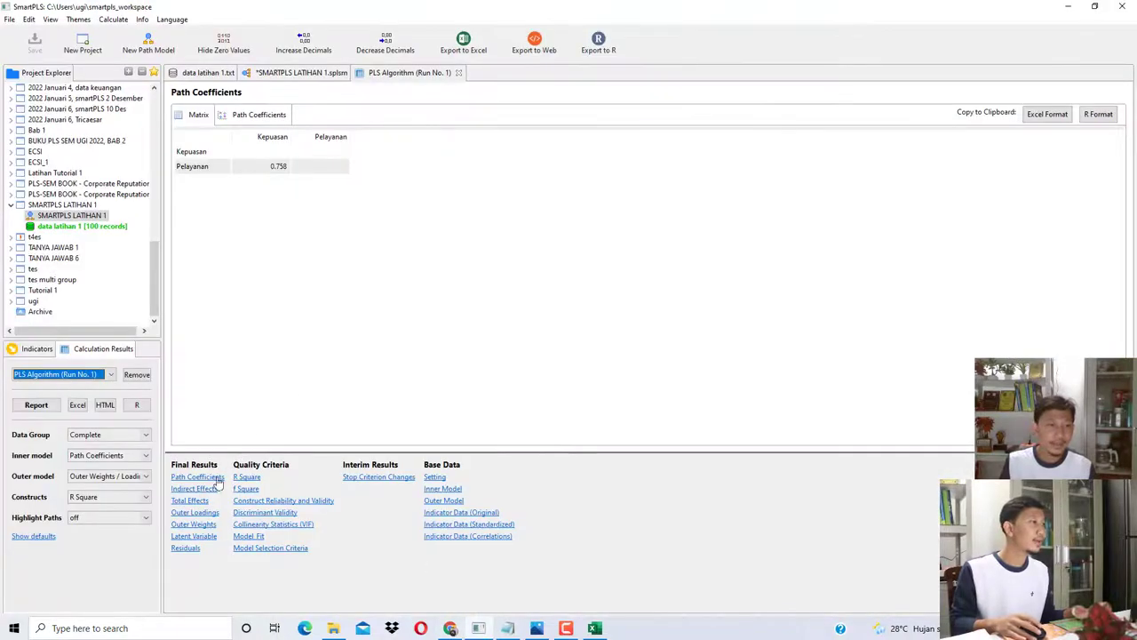
{"action": "left_click", "coordinate": [196, 514]}
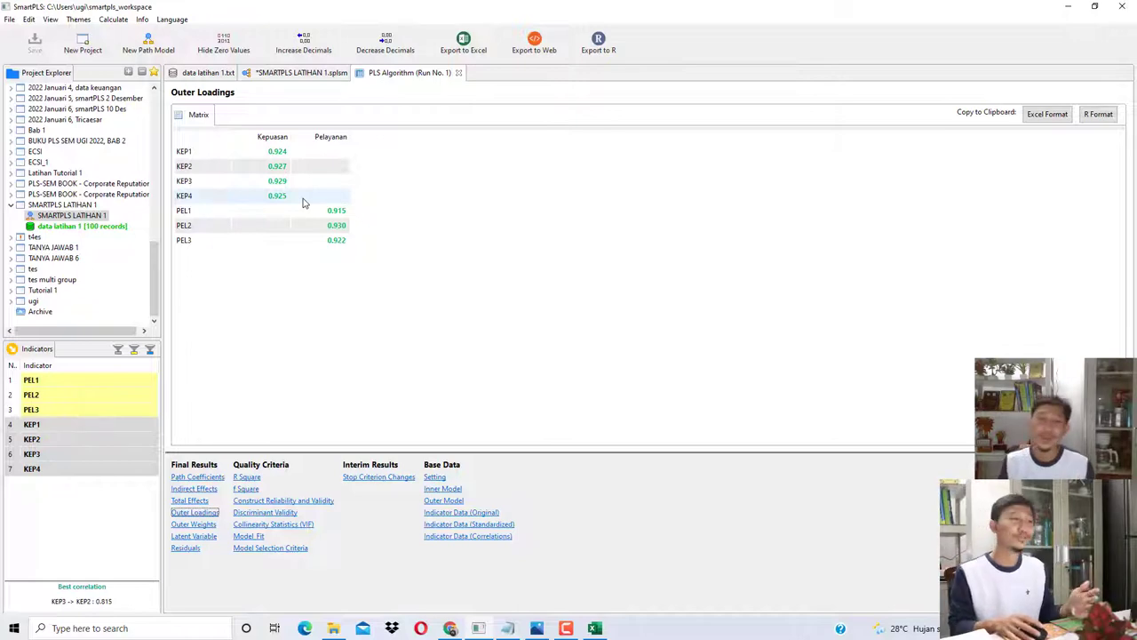
{"action": "left_click", "coordinate": [450, 627]}
{"action": "scroll", "coordinate": [539, 285], "scroll_direction": "down", "scroll_amount": 10}
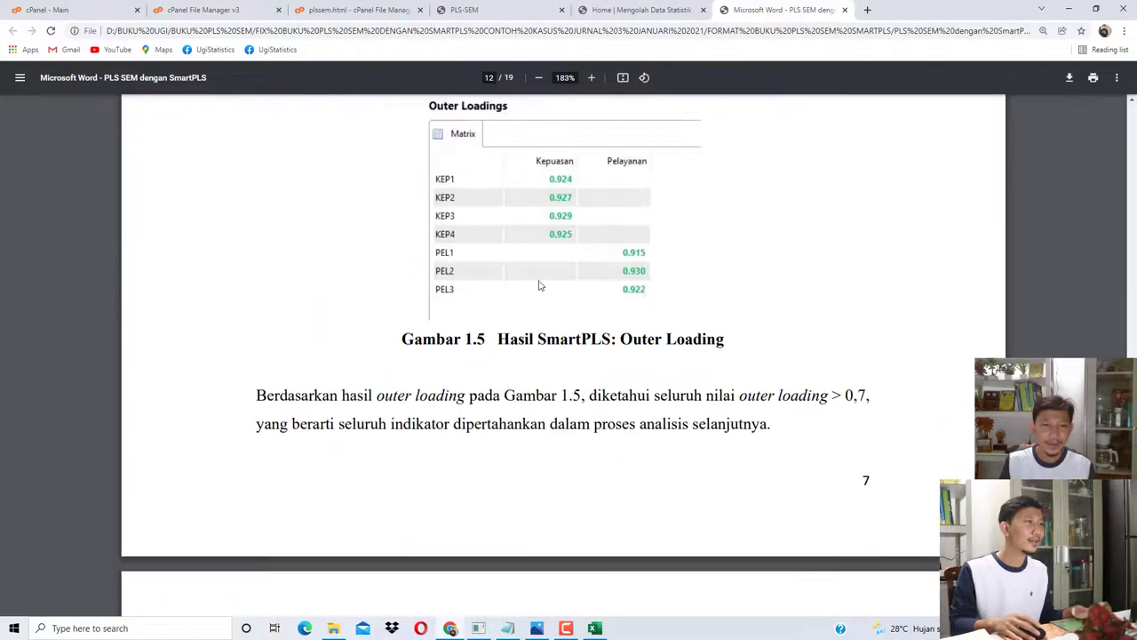
{"action": "left_click_drag", "start_coordinate": [678, 344], "coordinate": [554, 359]}
{"action": "left_click_drag", "start_coordinate": [486, 395], "coordinate": [689, 432]}
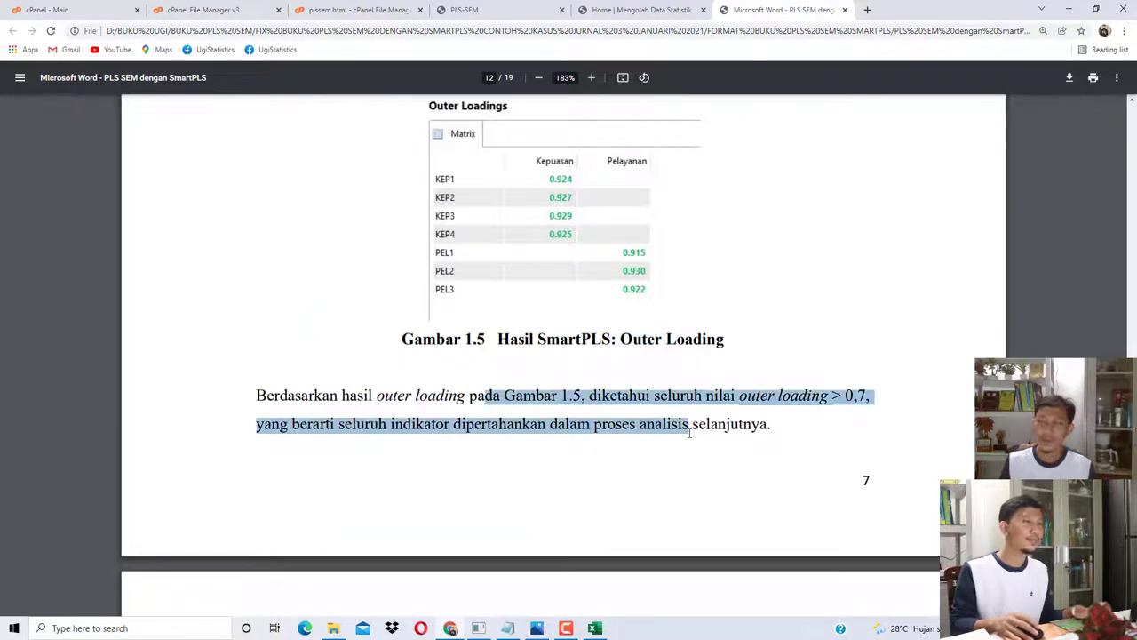
Step: Read section 1.5.2 on Average Variance Extracted (AVE), highlighting the explanation of the AVE > 0,5 criterion
{"action": "scroll", "coordinate": [652, 383], "scroll_direction": "down", "scroll_amount": 5}
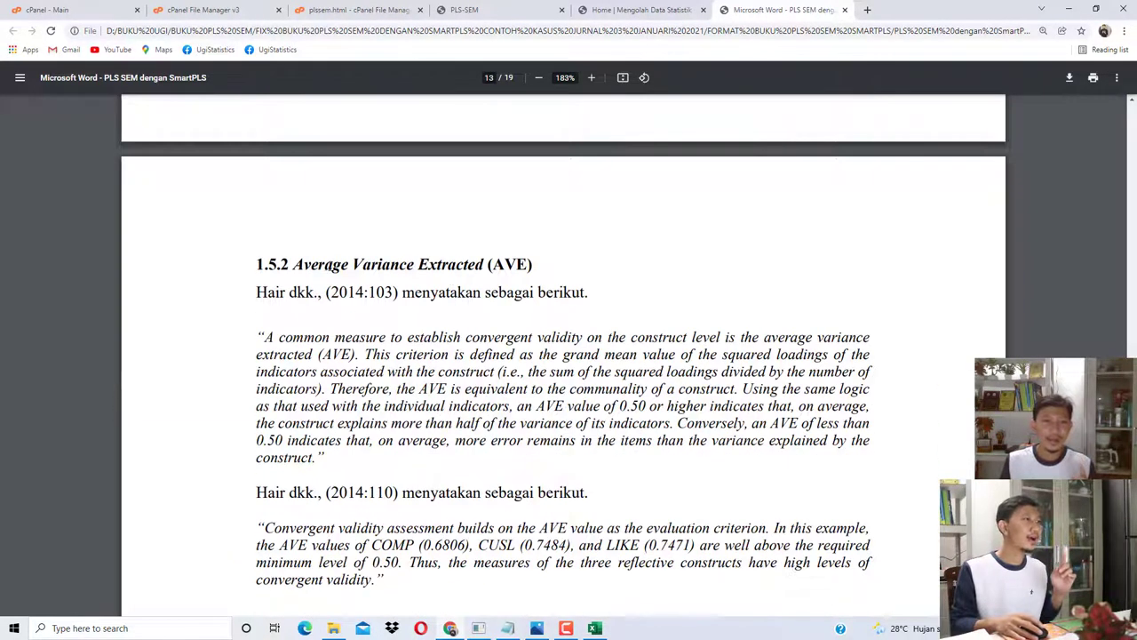
{"action": "left_click_drag", "start_coordinate": [324, 264], "coordinate": [535, 273]}
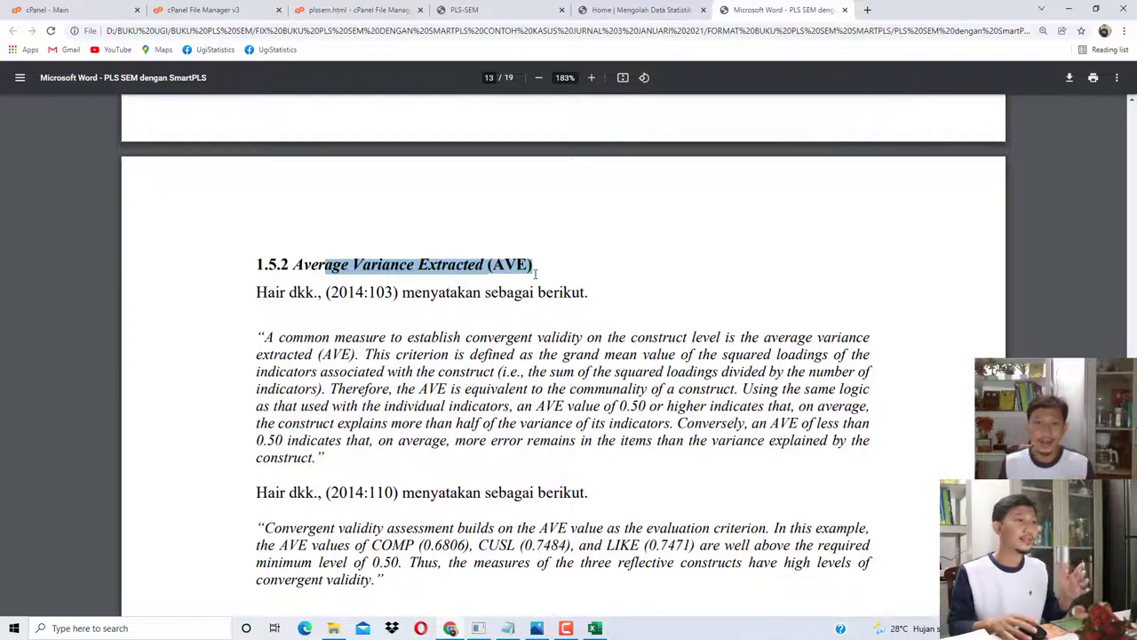
{"action": "scroll", "coordinate": [551, 288], "scroll_direction": "down", "scroll_amount": 2}
{"action": "scroll", "coordinate": [622, 349], "scroll_direction": "down", "scroll_amount": 3}
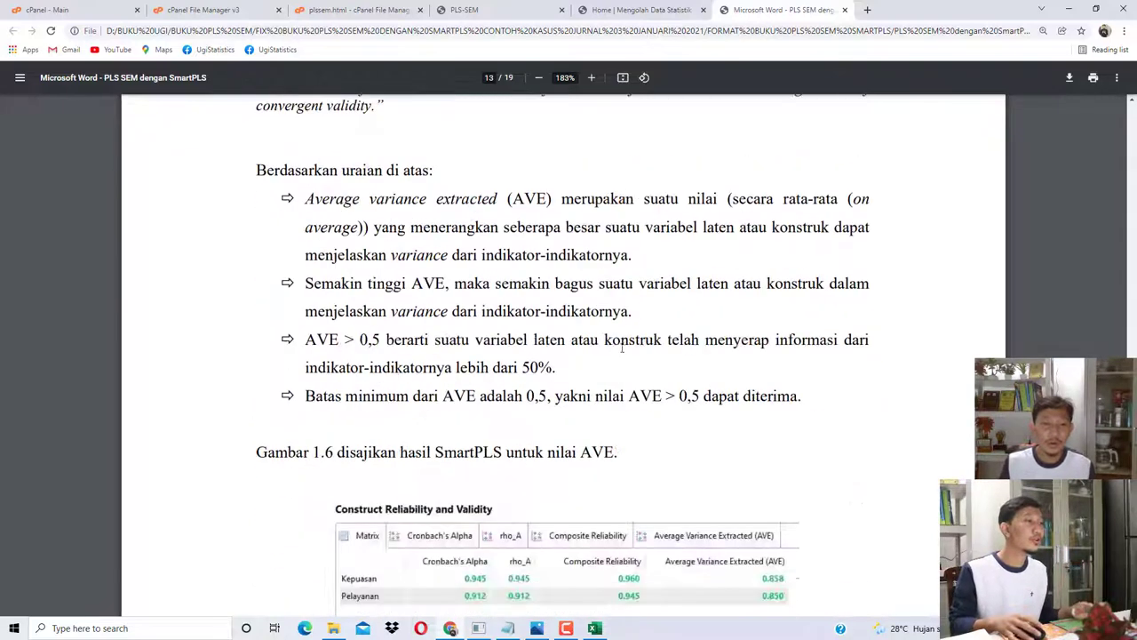
{"action": "left_click_drag", "start_coordinate": [483, 339], "coordinate": [551, 381]}
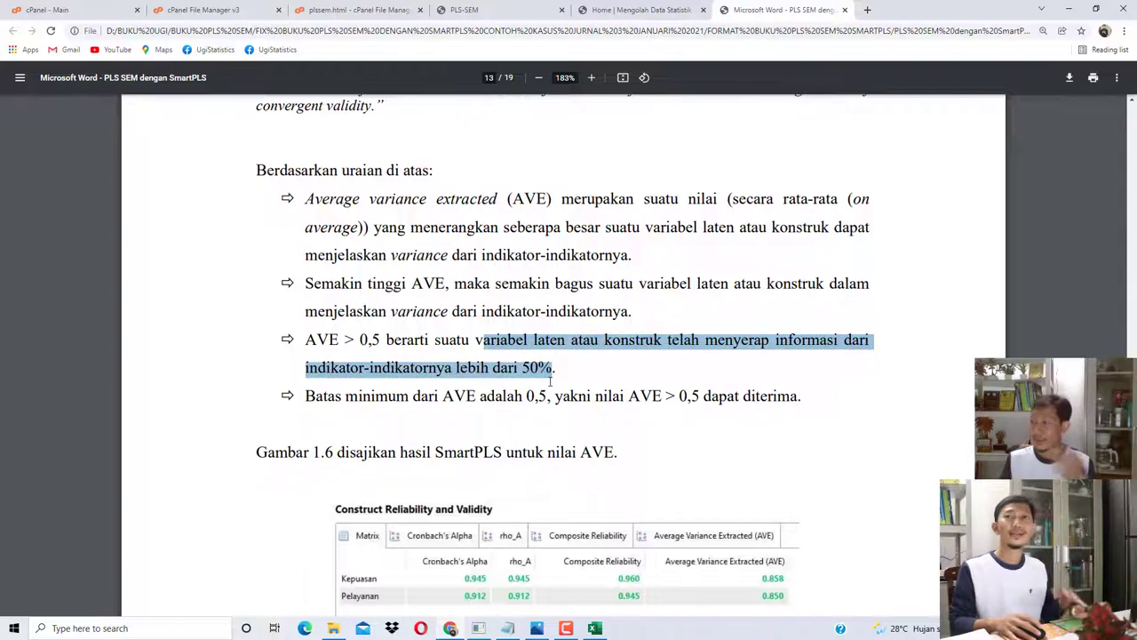
Step: Switch to SmartPLS, show Construct Reliability and Validity, and widen the AVE column to inspect the values for Pelayanan and Kepuasan
{"action": "left_click", "coordinate": [491, 626]}
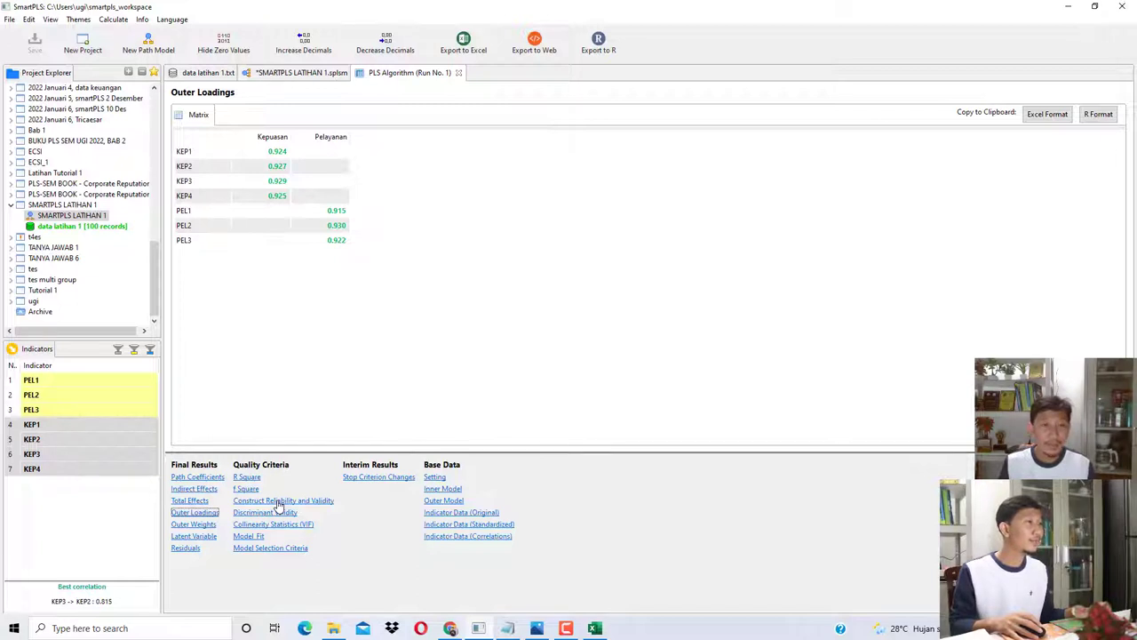
{"action": "left_click", "coordinate": [278, 501]}
{"action": "left_click_drag", "start_coordinate": [472, 139], "coordinate": [566, 142]}
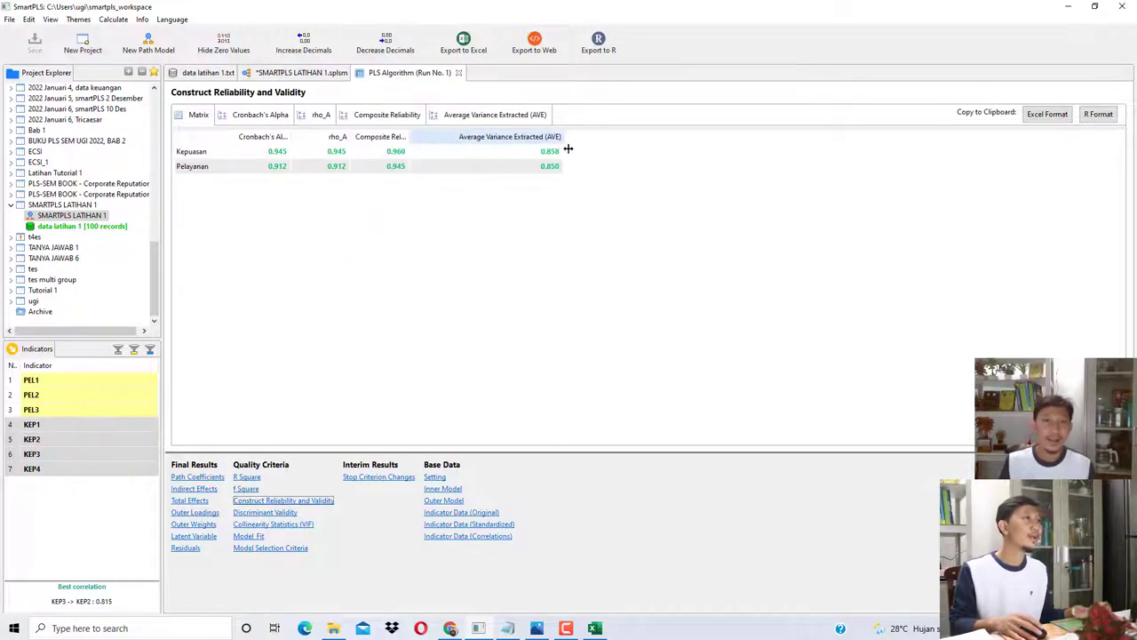
{"action": "left_click", "coordinate": [553, 169]}
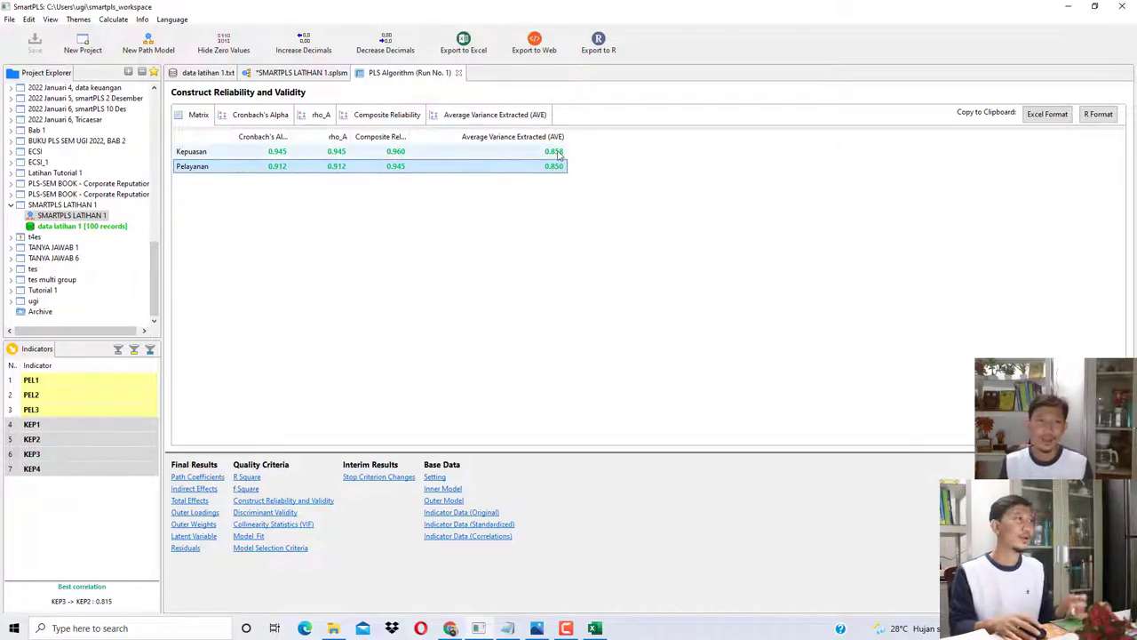
{"action": "left_click", "coordinate": [558, 155]}
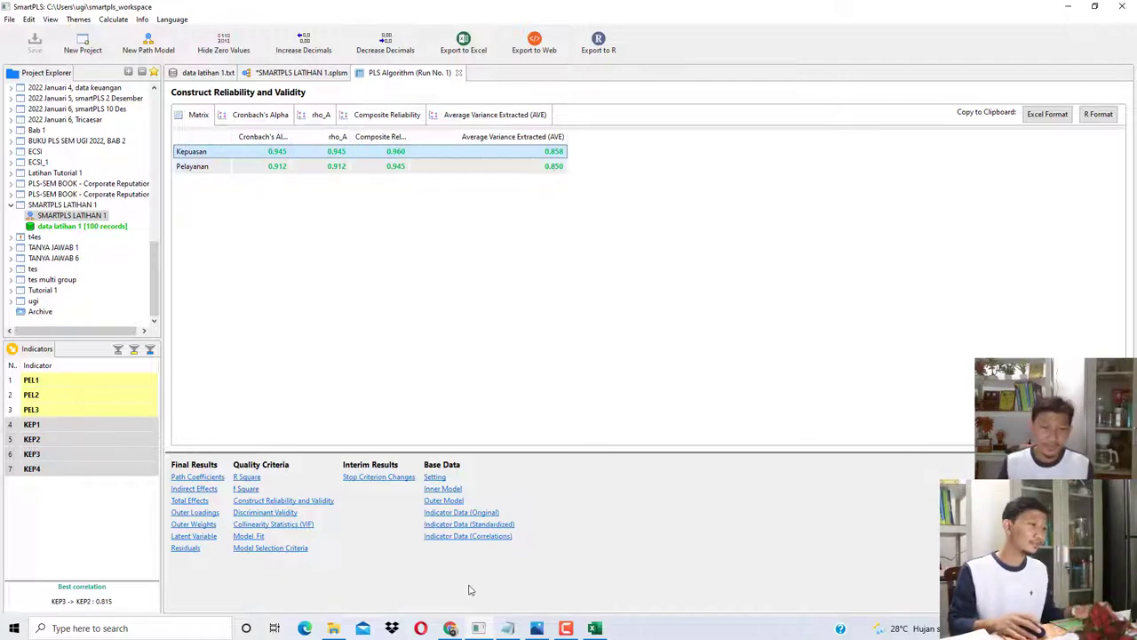
Step: Return to the PDF in Chrome and read section 1.5.3 on Composite Reliability, highlighting the > 0,7 and 0,6-0,7 acceptance criteria
{"action": "left_click", "coordinate": [450, 628]}
{"action": "scroll", "coordinate": [487, 409], "scroll_direction": "down", "scroll_amount": 10}
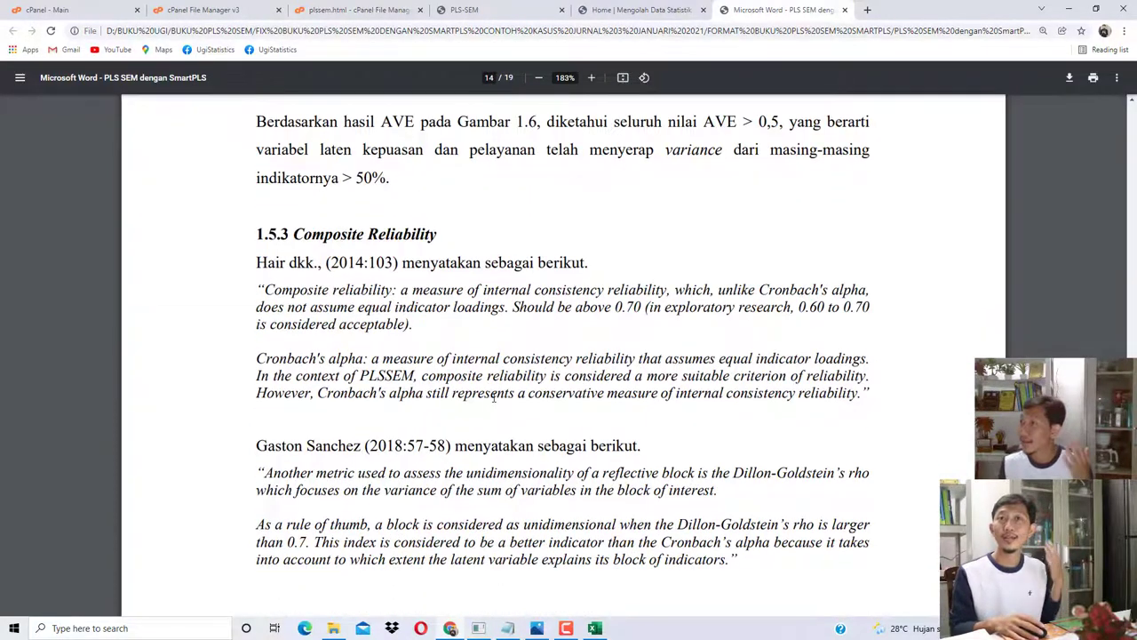
{"action": "scroll", "coordinate": [498, 395], "scroll_direction": "down", "scroll_amount": 3}
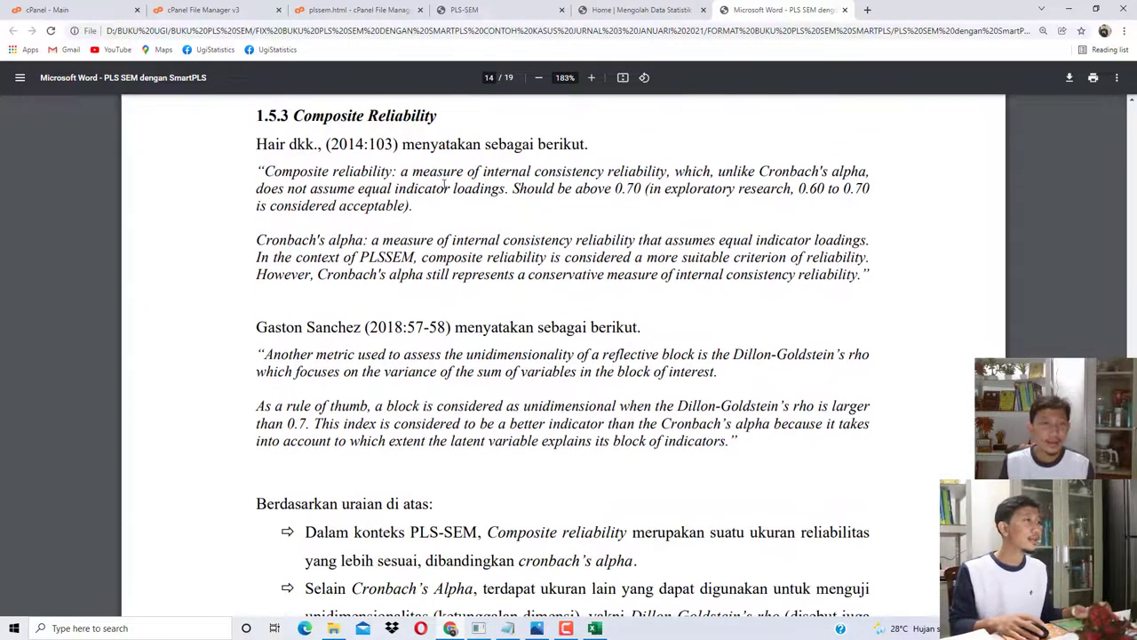
{"action": "left_click_drag", "start_coordinate": [444, 184], "coordinate": [567, 188]}
{"action": "scroll", "coordinate": [513, 378], "scroll_direction": "down", "scroll_amount": 8}
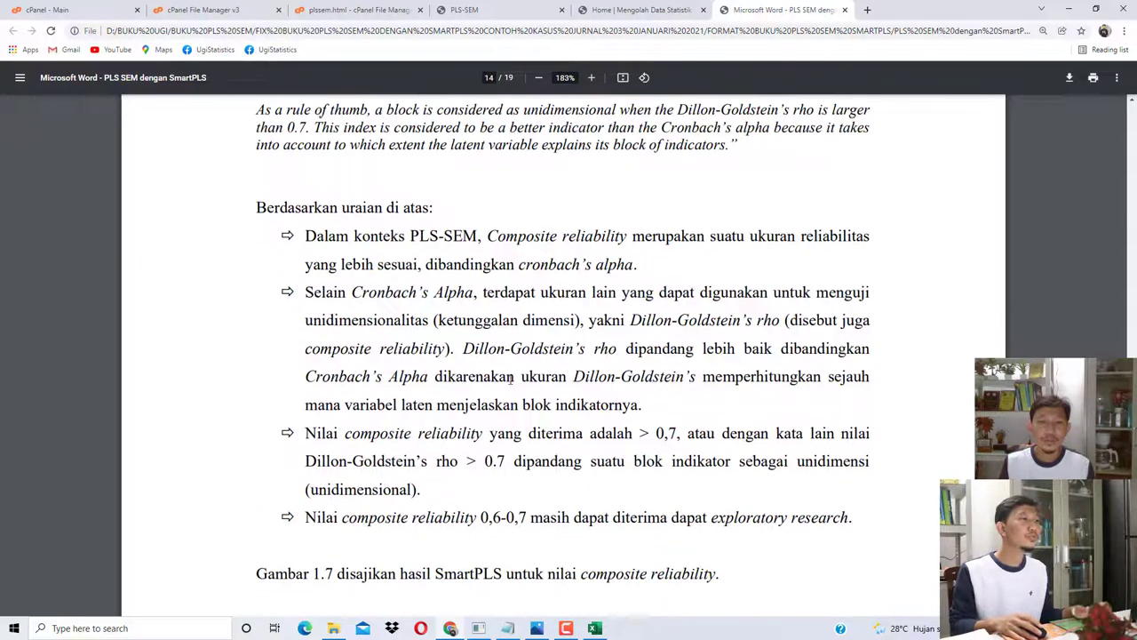
{"action": "scroll", "coordinate": [513, 377], "scroll_direction": "down", "scroll_amount": 5}
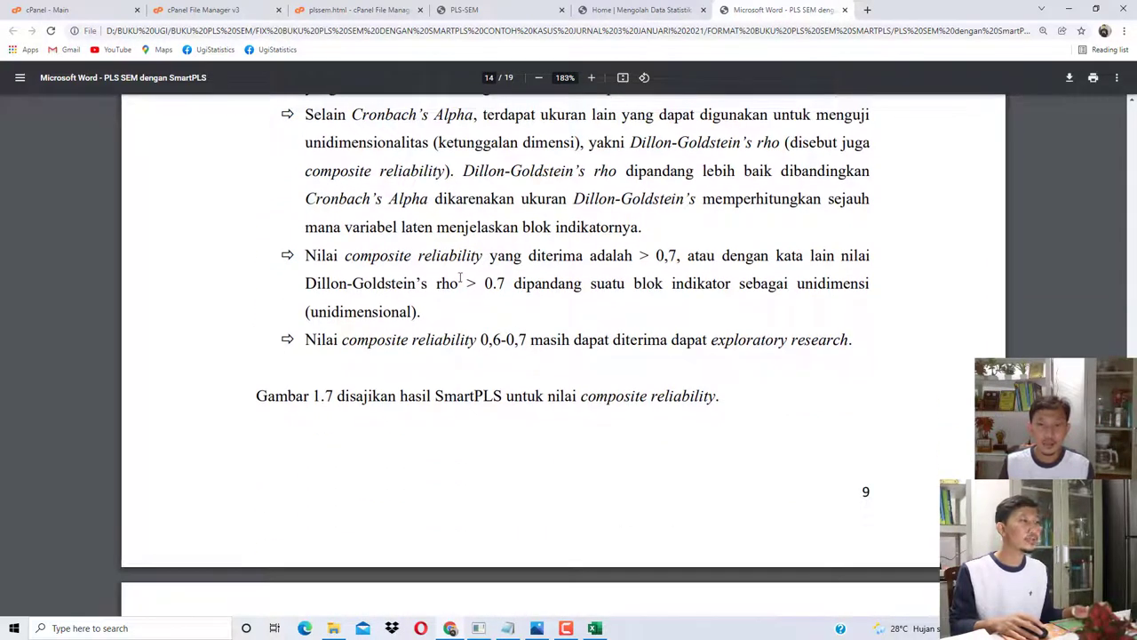
{"action": "left_click_drag", "start_coordinate": [452, 283], "coordinate": [557, 287]}
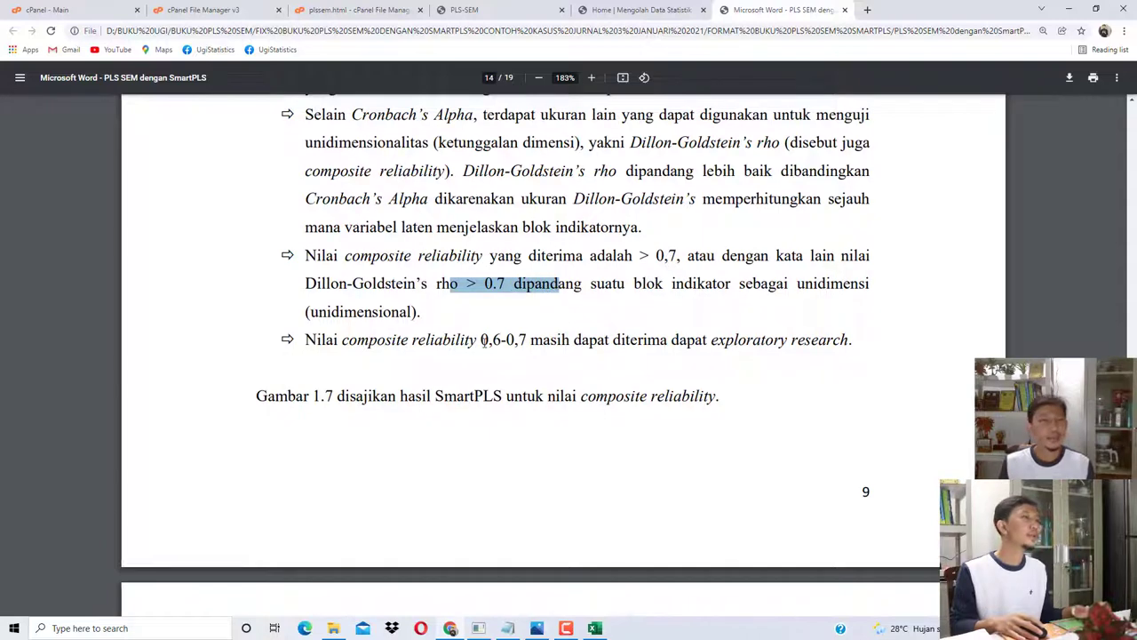
{"action": "left_click_drag", "start_coordinate": [481, 341], "coordinate": [795, 348]}
{"action": "left_click_drag", "start_coordinate": [530, 255], "coordinate": [619, 285]}
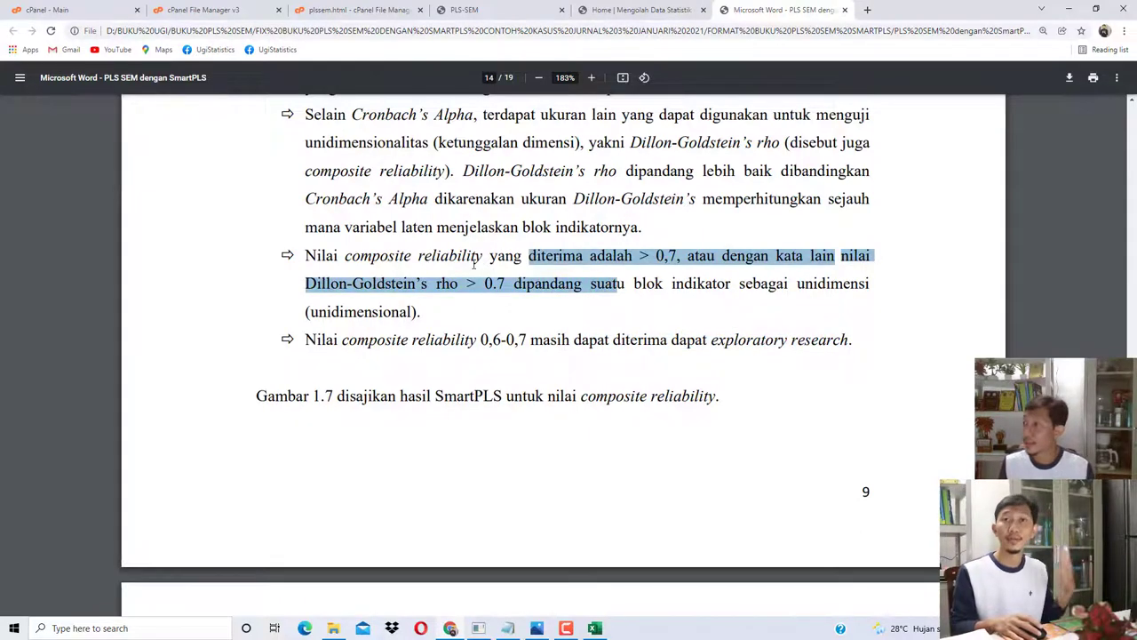
{"action": "scroll", "coordinate": [473, 264], "scroll_direction": "up", "scroll_amount": 1}
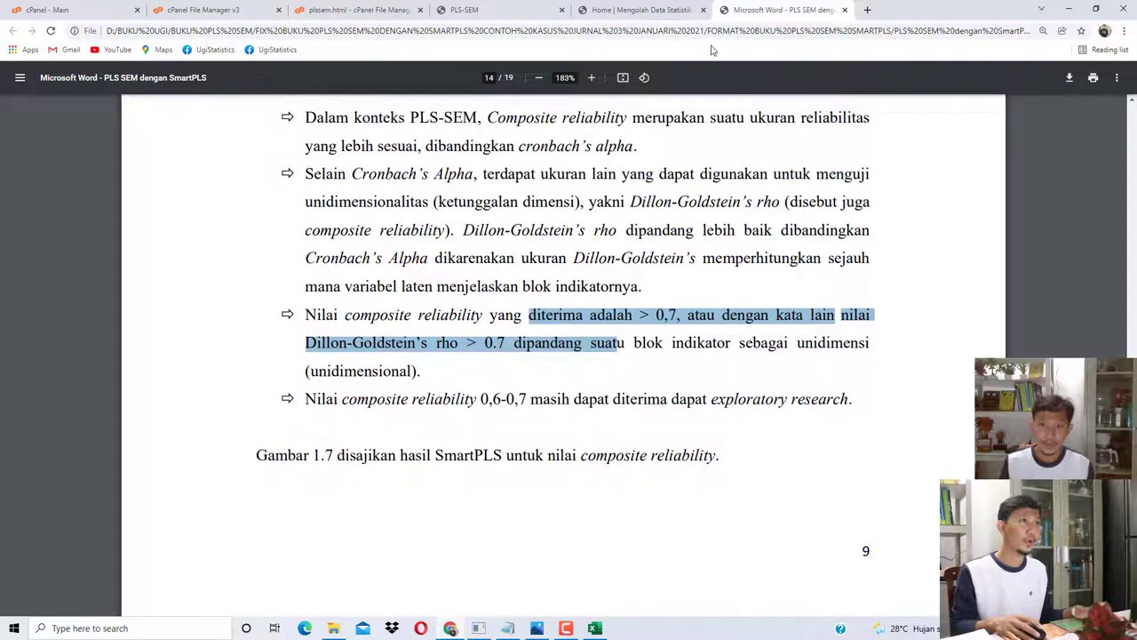
Step: Switch to SmartPLS and widen the Composite Reliability column to inspect the values for Kepuasan and Pelayanan
{"action": "left_click", "coordinate": [479, 629]}
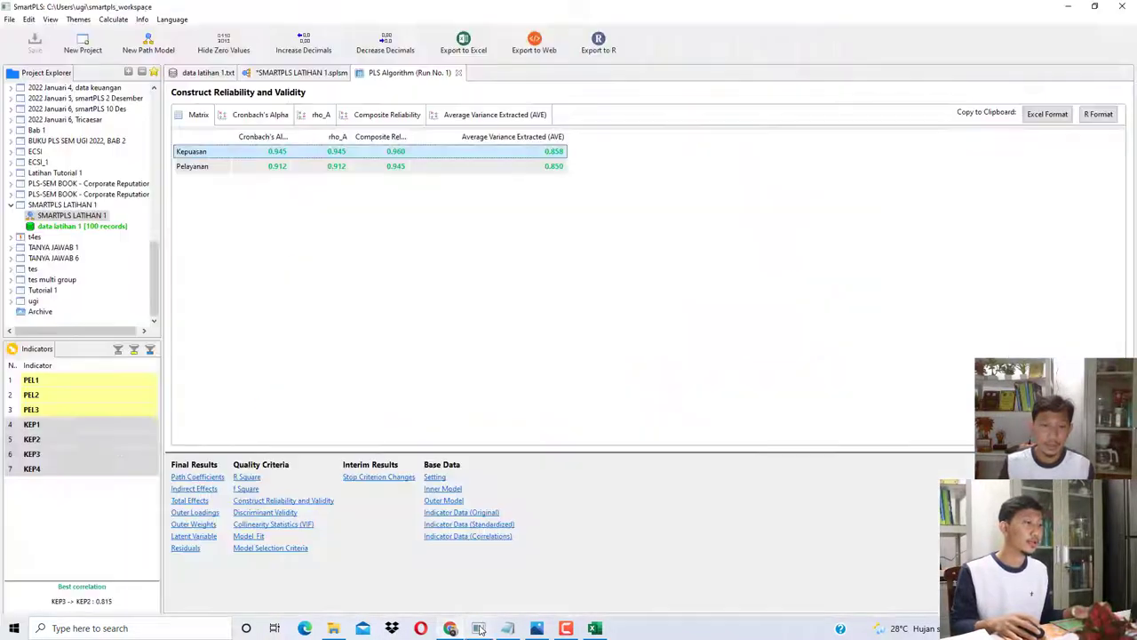
{"action": "left_click_drag", "start_coordinate": [406, 138], "coordinate": [497, 139]}
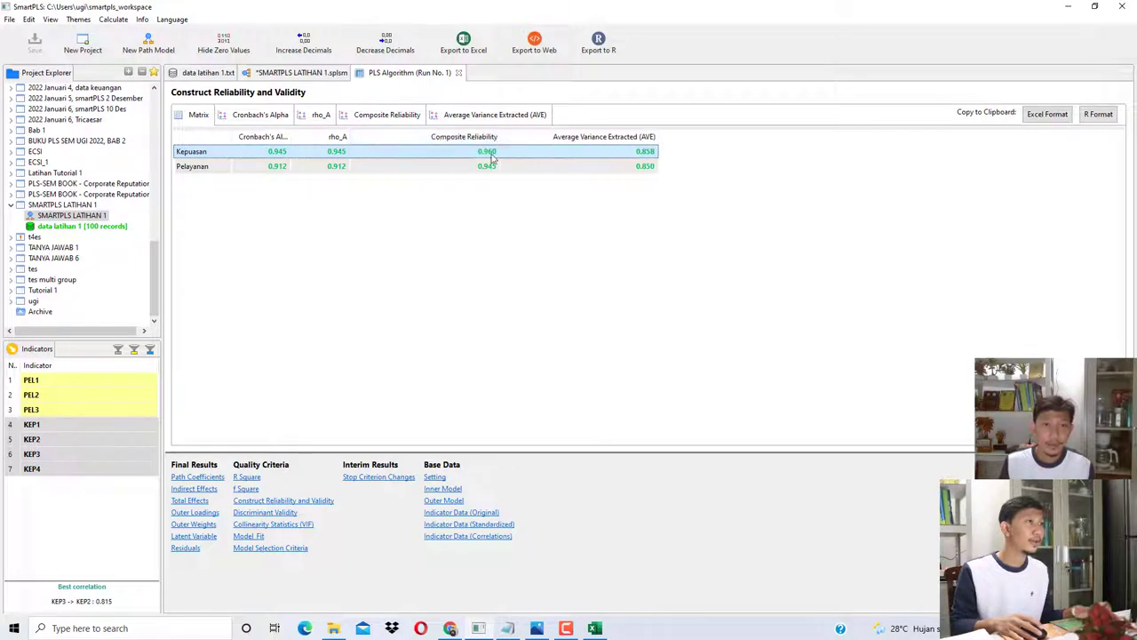
{"action": "left_click", "coordinate": [484, 169]}
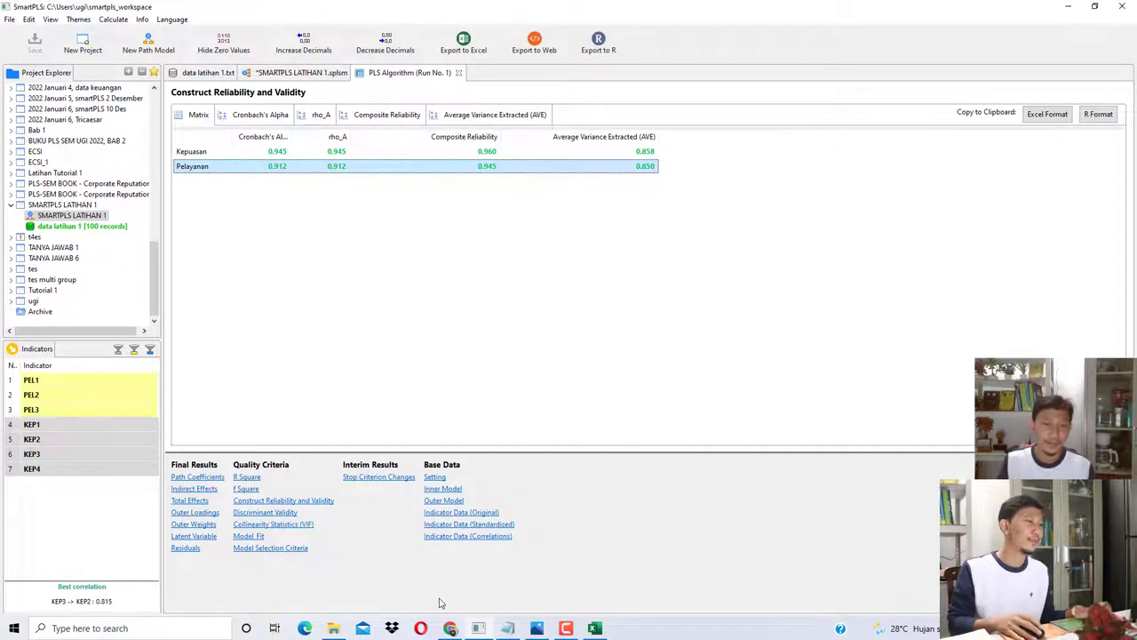
Step: Return to the PDF in Chrome and read section 1.5.4 on discriminant validity up to Gambar 1.8, highlighting Validitas Diskriminan and Fornel-Larcker in its heading
{"action": "left_click", "coordinate": [452, 628]}
{"action": "scroll", "coordinate": [462, 320], "scroll_direction": "down", "scroll_amount": 10}
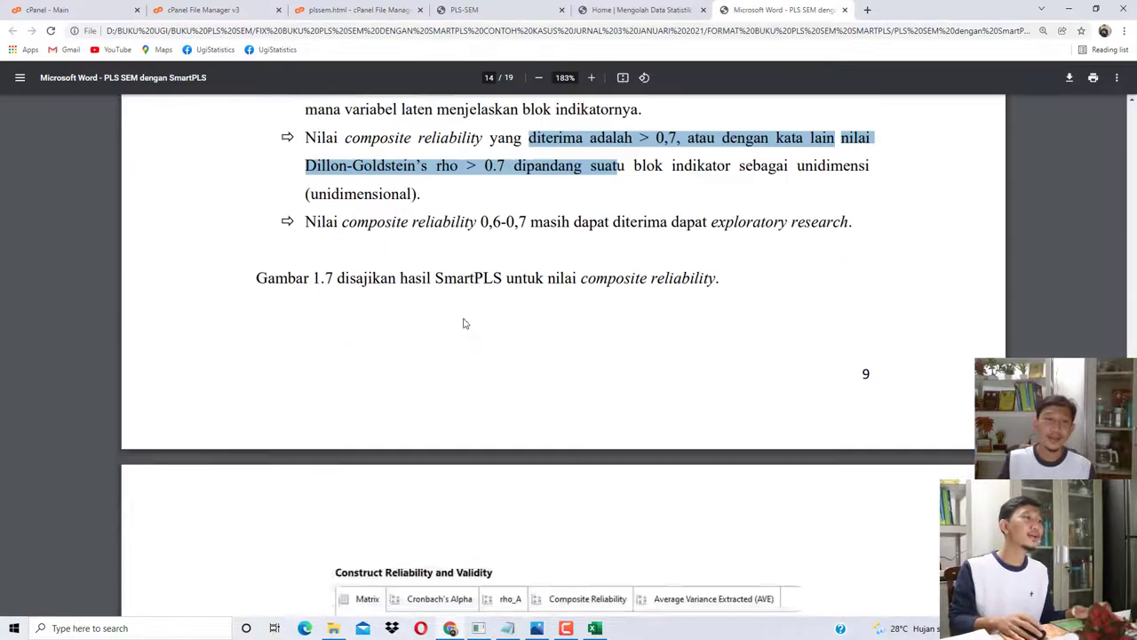
{"action": "scroll", "coordinate": [460, 318], "scroll_direction": "down", "scroll_amount": 2}
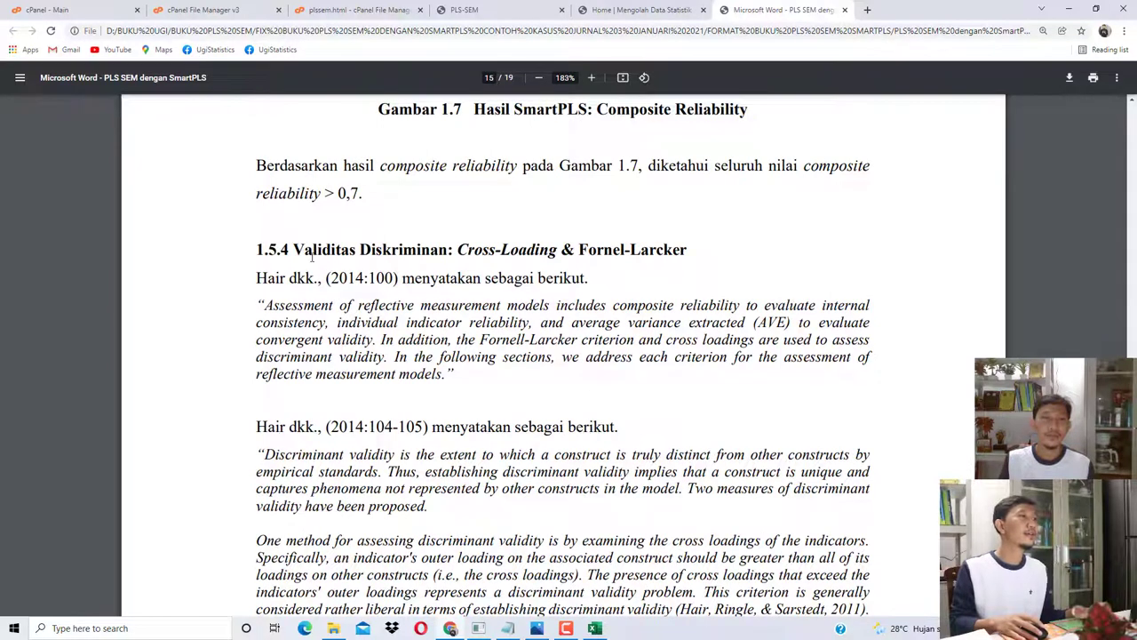
{"action": "left_click_drag", "start_coordinate": [304, 251], "coordinate": [432, 251]}
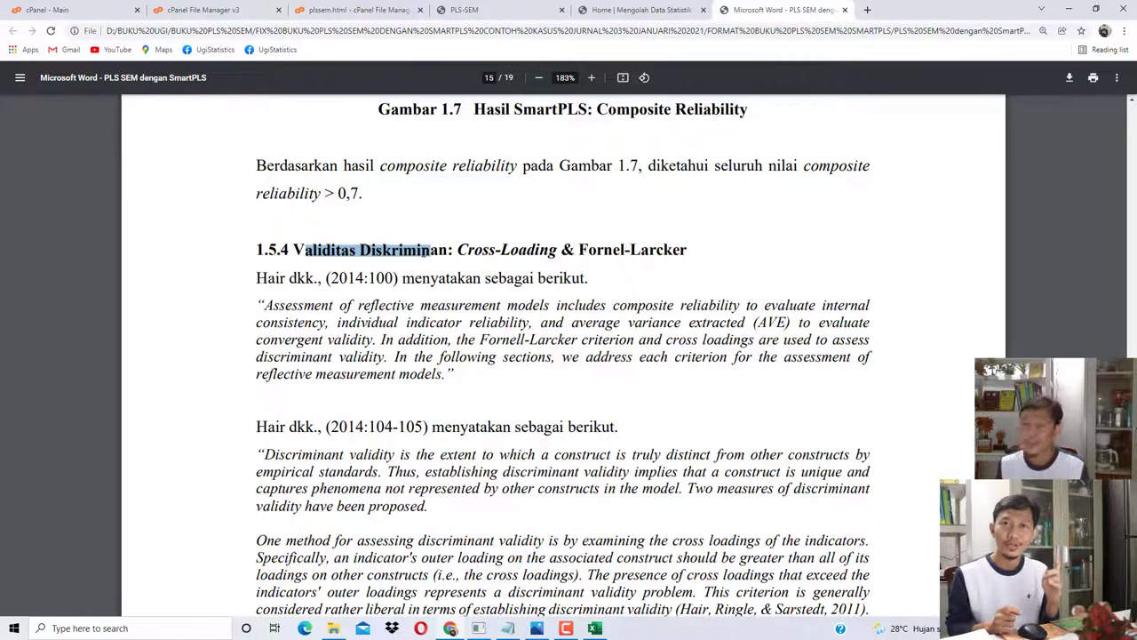
{"action": "left_click_drag", "start_coordinate": [578, 250], "coordinate": [684, 251]}
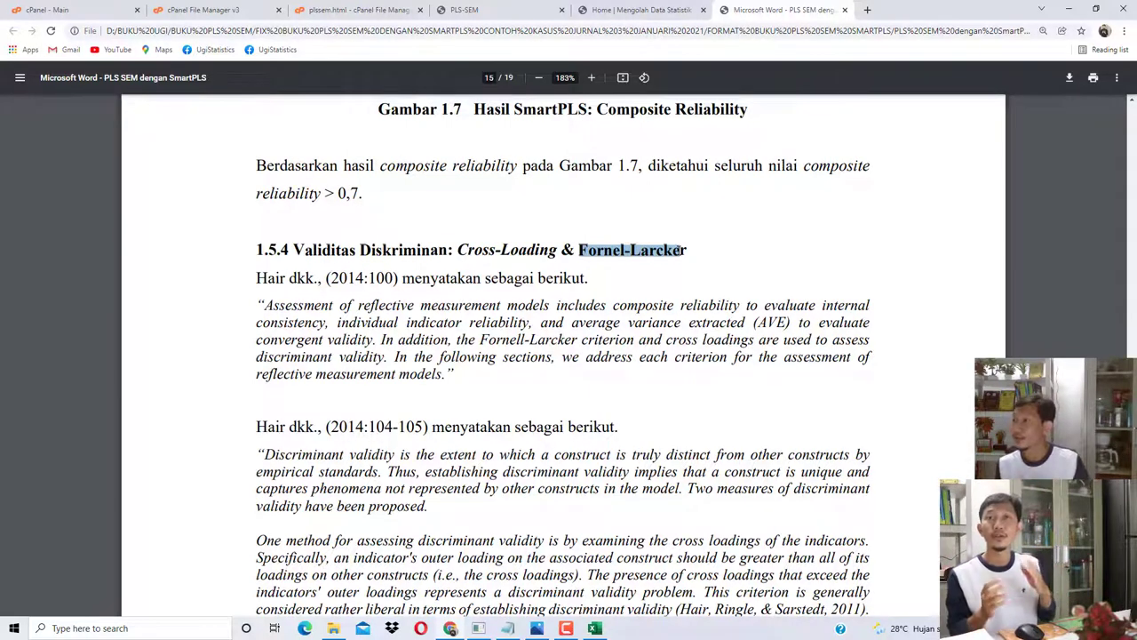
{"action": "scroll", "coordinate": [543, 304], "scroll_direction": "down", "scroll_amount": 6}
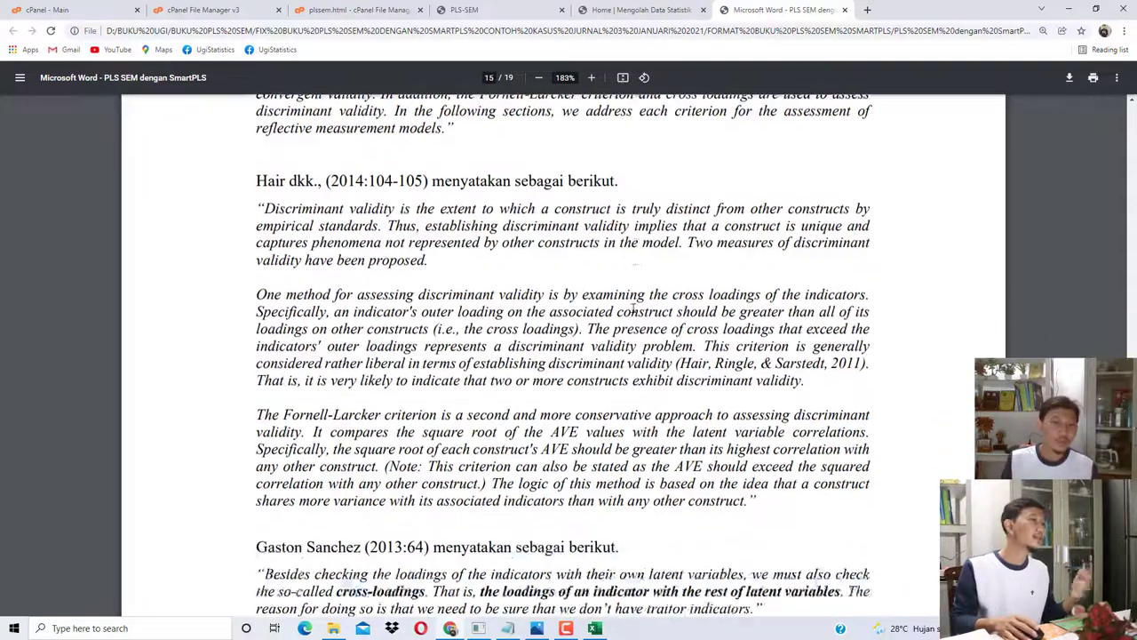
{"action": "scroll", "coordinate": [544, 304], "scroll_direction": "down", "scroll_amount": 8}
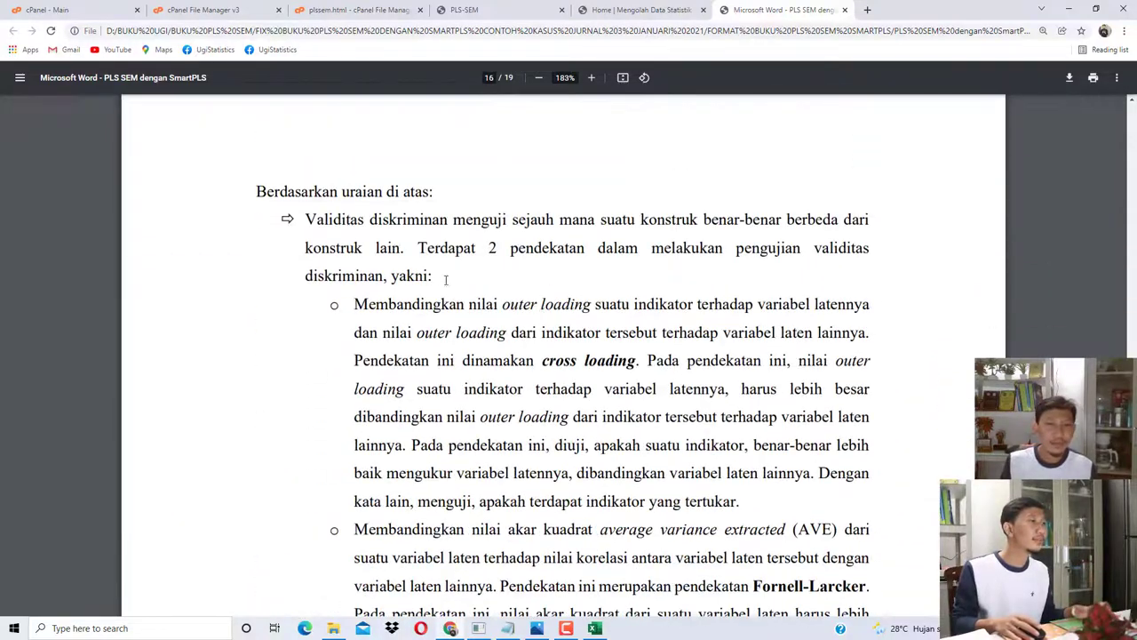
{"action": "scroll", "coordinate": [434, 285], "scroll_direction": "down", "scroll_amount": 2}
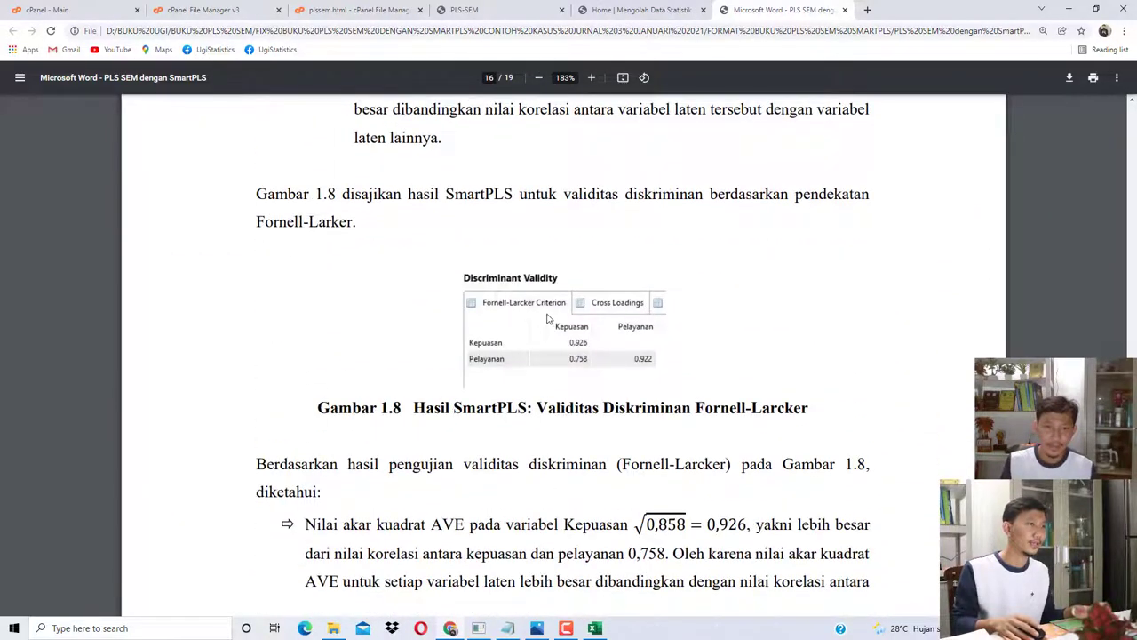
{"action": "scroll", "coordinate": [547, 317], "scroll_direction": "down", "scroll_amount": 1}
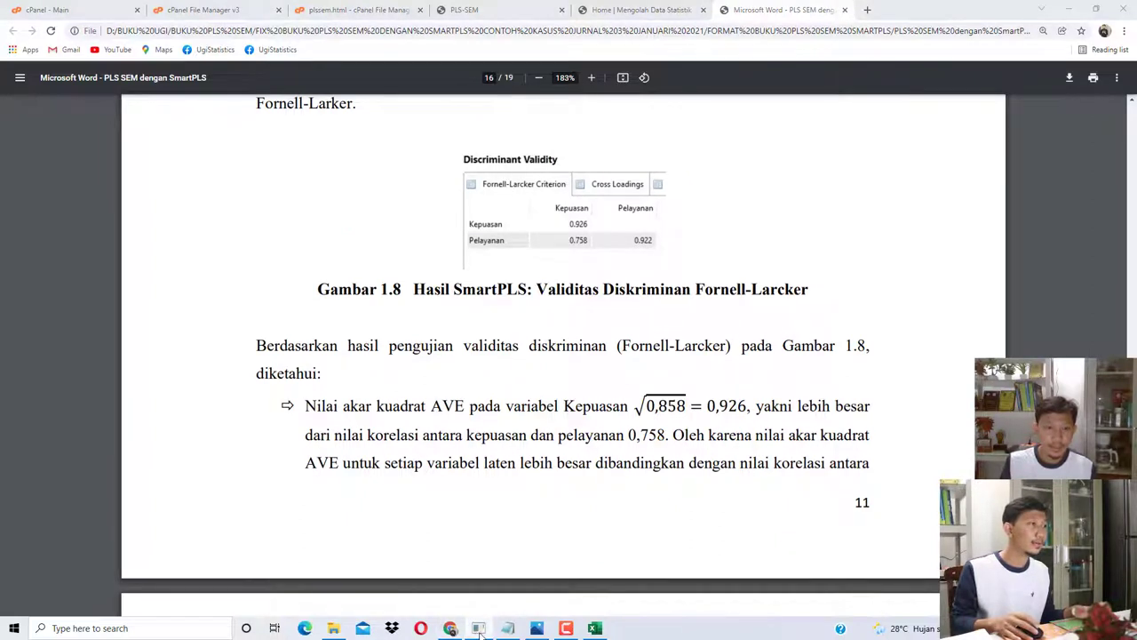
Step: Minimize the open windows, switch to SmartPLS, and show the Discriminant Validity results under Fornell-Larcker Criterion to inspect the Kepuasan row
{"action": "left_click", "coordinate": [1070, 11]}
{"action": "left_click", "coordinate": [1071, 11]}
{"action": "left_click", "coordinate": [1069, 9]}
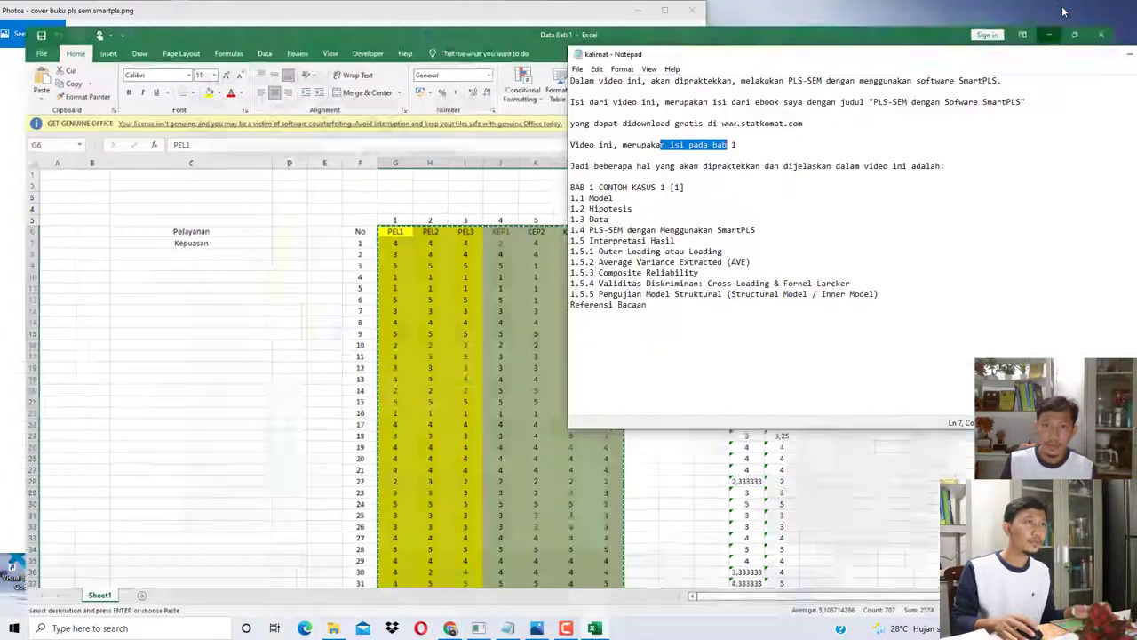
{"action": "left_click", "coordinate": [1116, 59]}
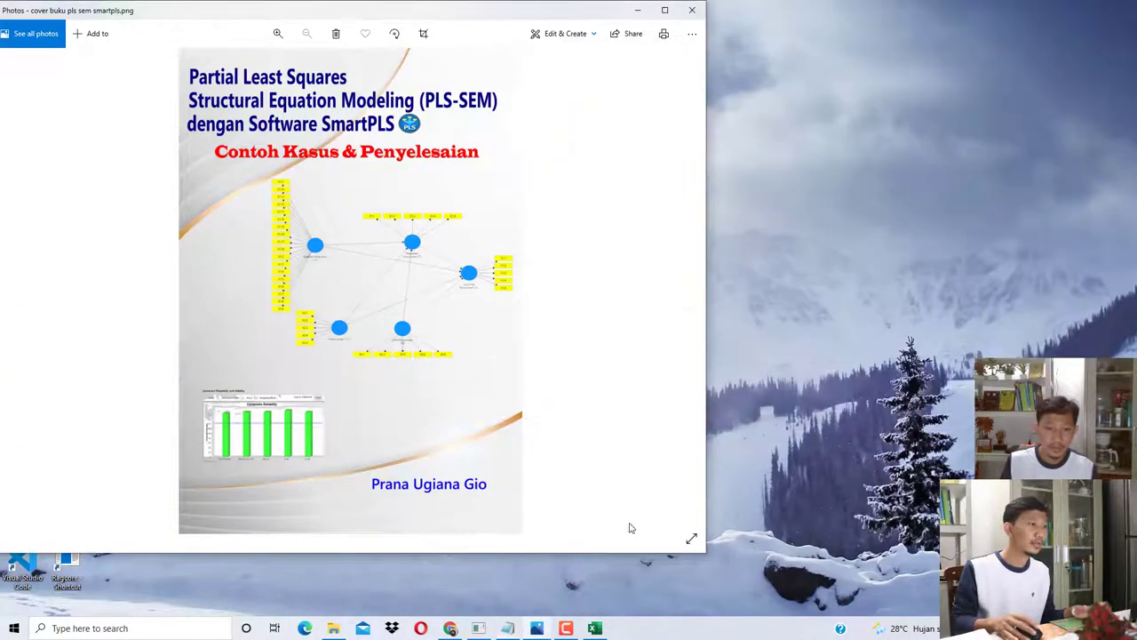
{"action": "left_click", "coordinate": [479, 628]}
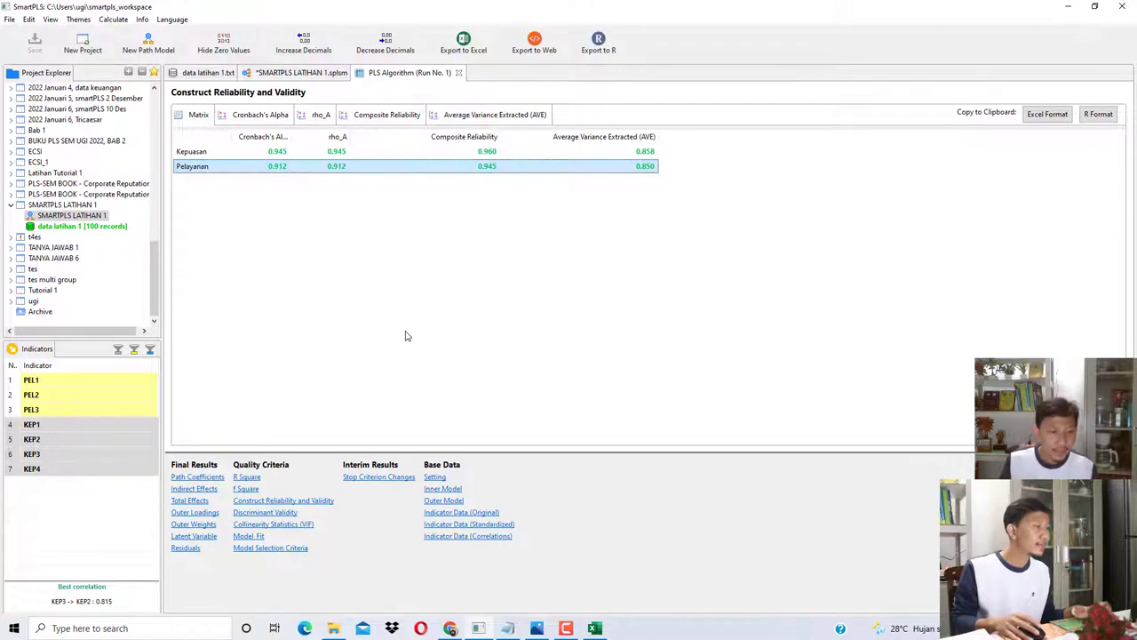
{"action": "left_click", "coordinate": [263, 512]}
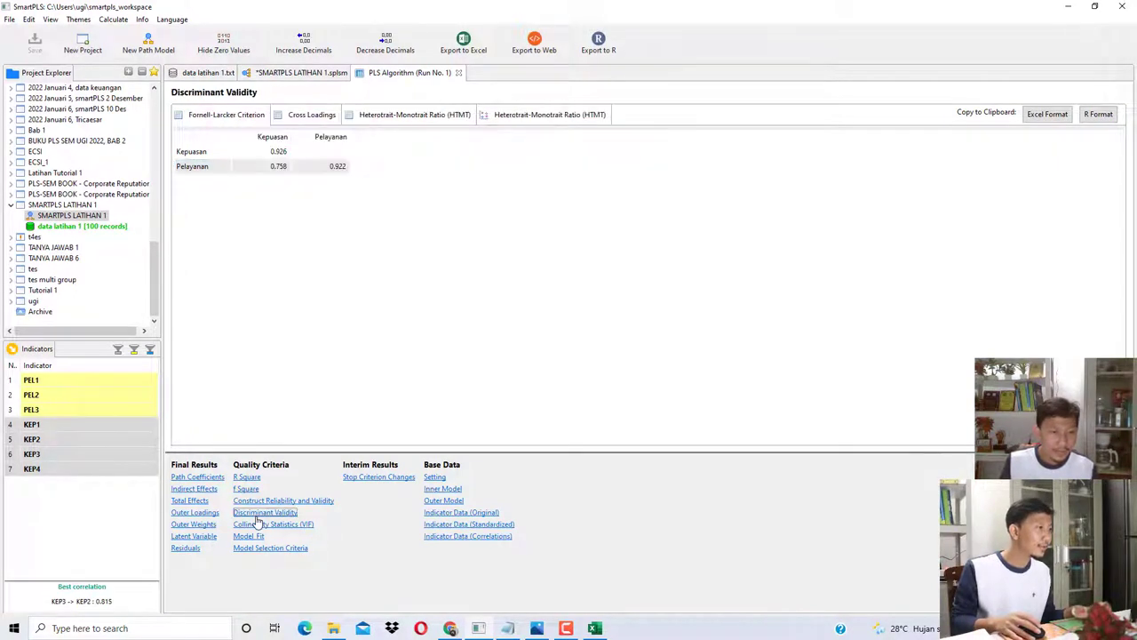
{"action": "left_click", "coordinate": [236, 117]}
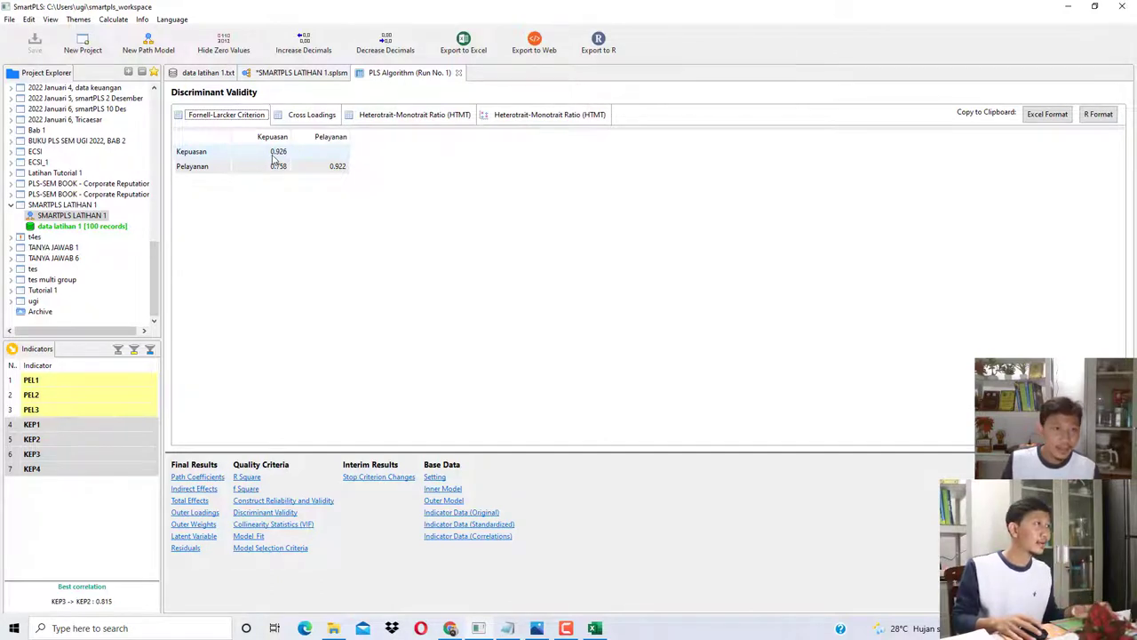
{"action": "left_click", "coordinate": [274, 158]}
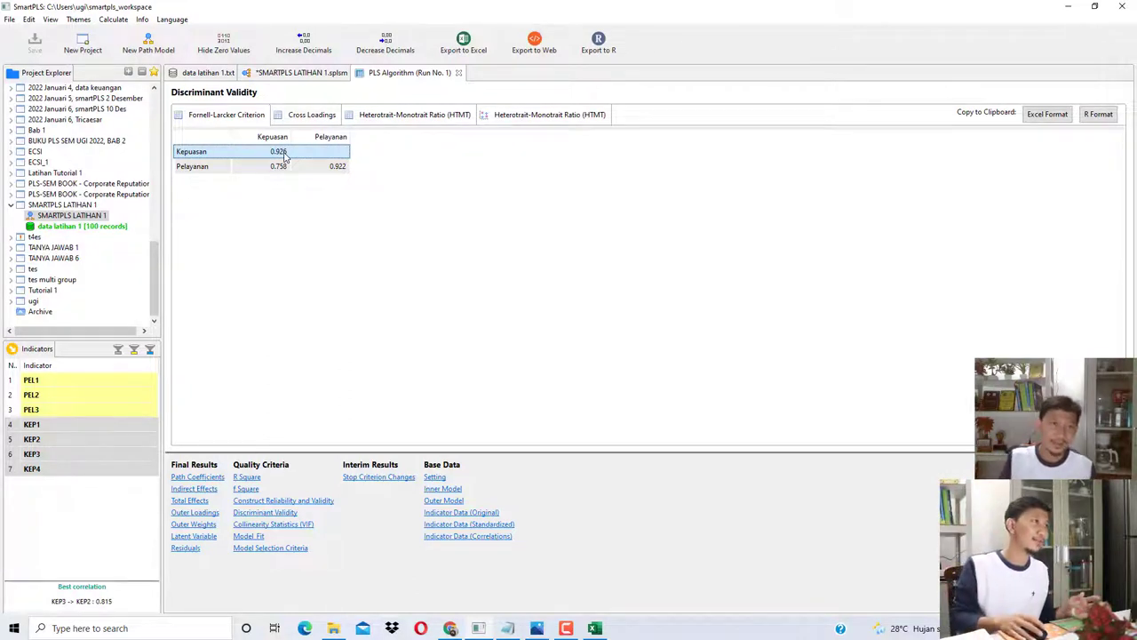
Step: Return to the PDF in Chrome and read the Gambar 1.8 interpretation, highlighting Kepuasan's square root of AVE and tracing it to the Gambar 1.7 table
{"action": "left_click", "coordinate": [453, 628]}
{"action": "scroll", "coordinate": [496, 476], "scroll_direction": "down", "scroll_amount": 1}
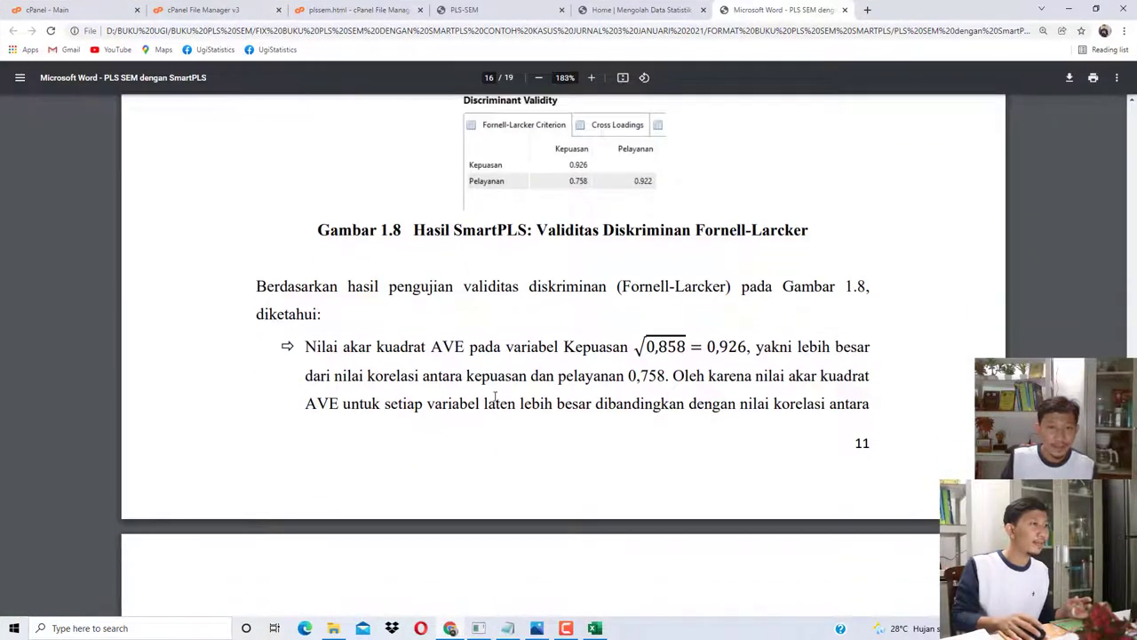
{"action": "scroll", "coordinate": [495, 476], "scroll_direction": "up", "scroll_amount": 1}
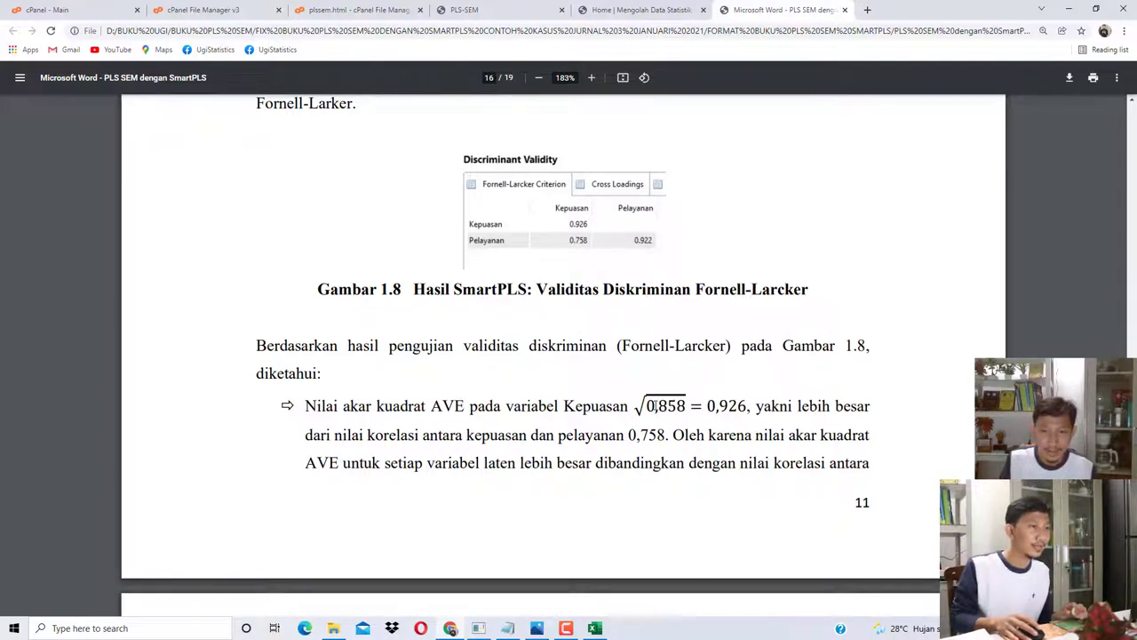
{"action": "left_click_drag", "start_coordinate": [648, 406], "coordinate": [686, 406]}
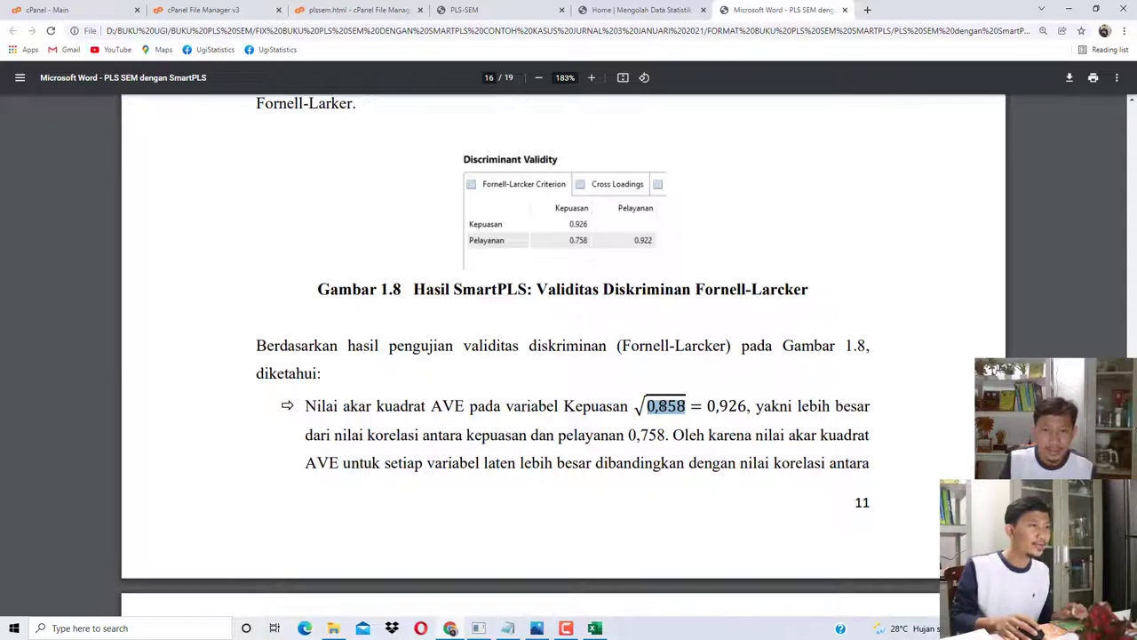
{"action": "scroll", "coordinate": [657, 405], "scroll_direction": "up", "scroll_amount": 15}
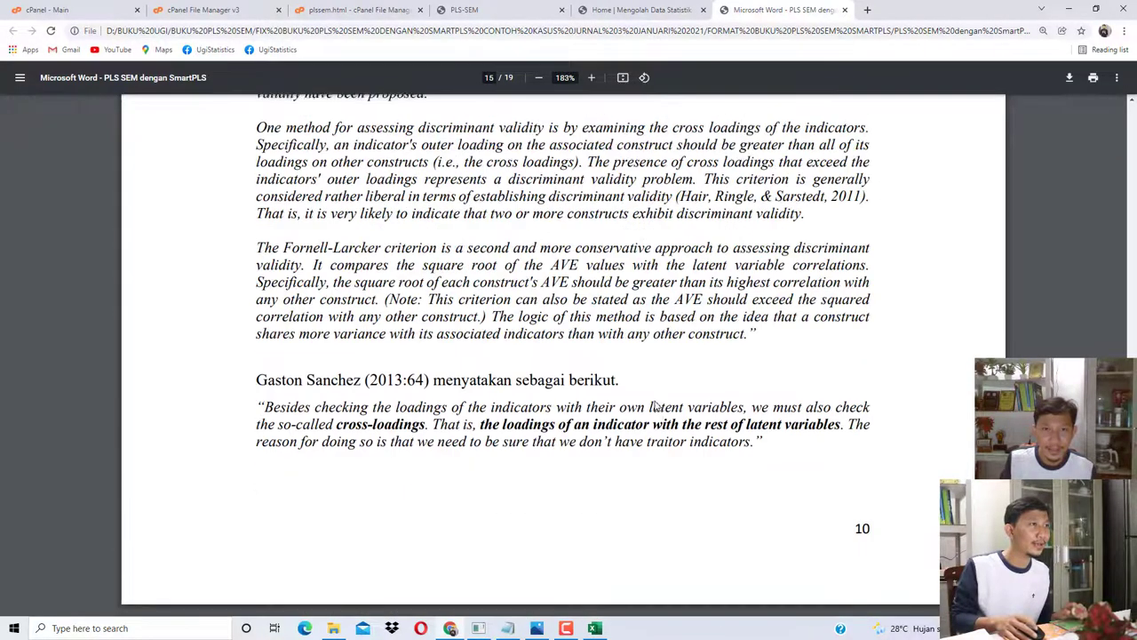
{"action": "scroll", "coordinate": [655, 402], "scroll_direction": "up", "scroll_amount": 4}
{"action": "scroll", "coordinate": [655, 402], "scroll_direction": "down", "scroll_amount": 2}
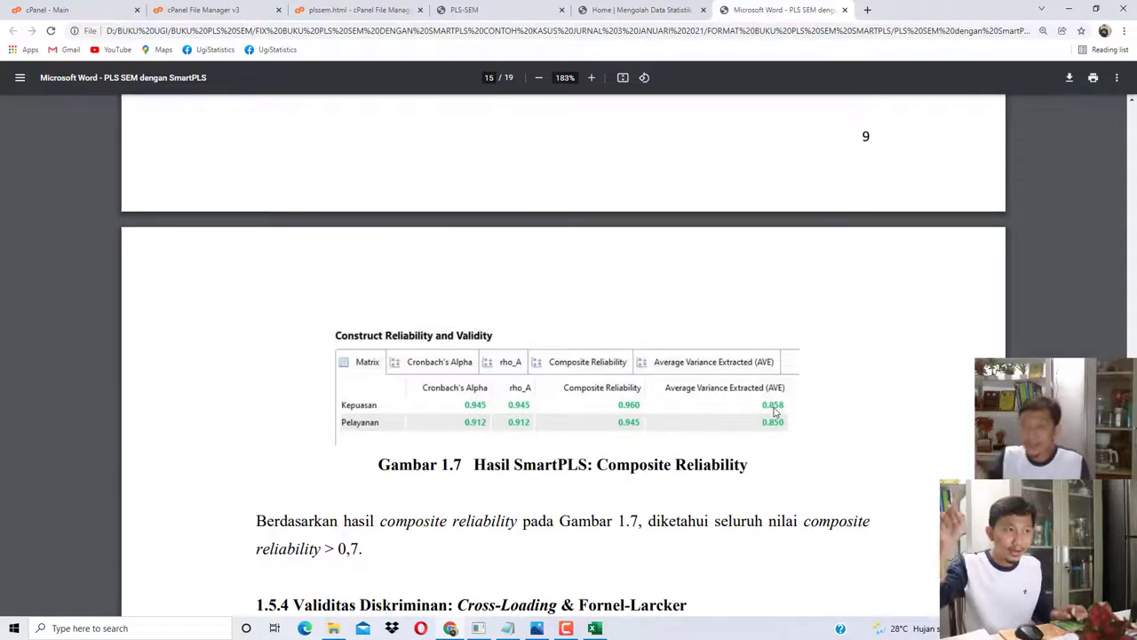
{"action": "scroll", "coordinate": [771, 409], "scroll_direction": "down", "scroll_amount": 10}
{"action": "scroll", "coordinate": [765, 406], "scroll_direction": "down", "scroll_amount": 10}
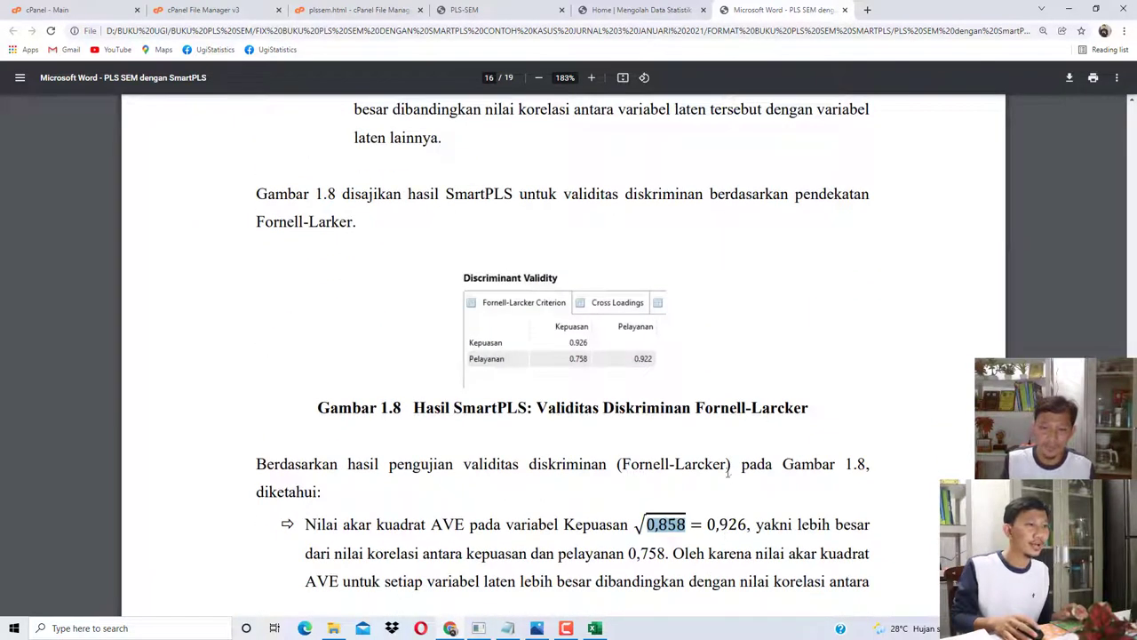
{"action": "left_click_drag", "start_coordinate": [427, 530], "coordinate": [714, 534]}
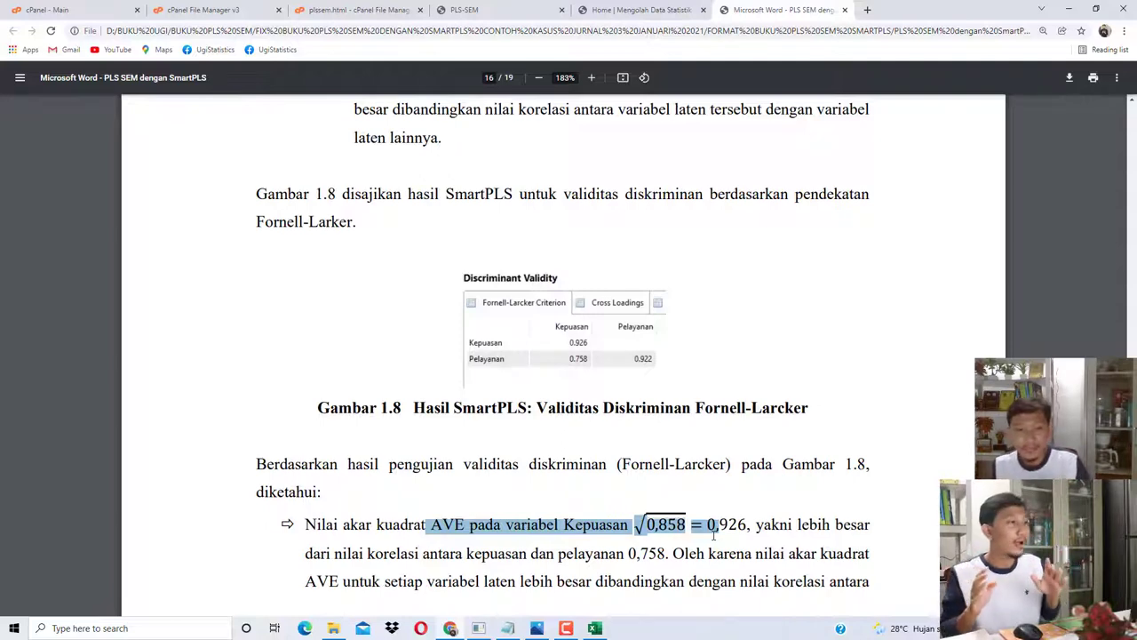
{"action": "left_click", "coordinate": [729, 528]}
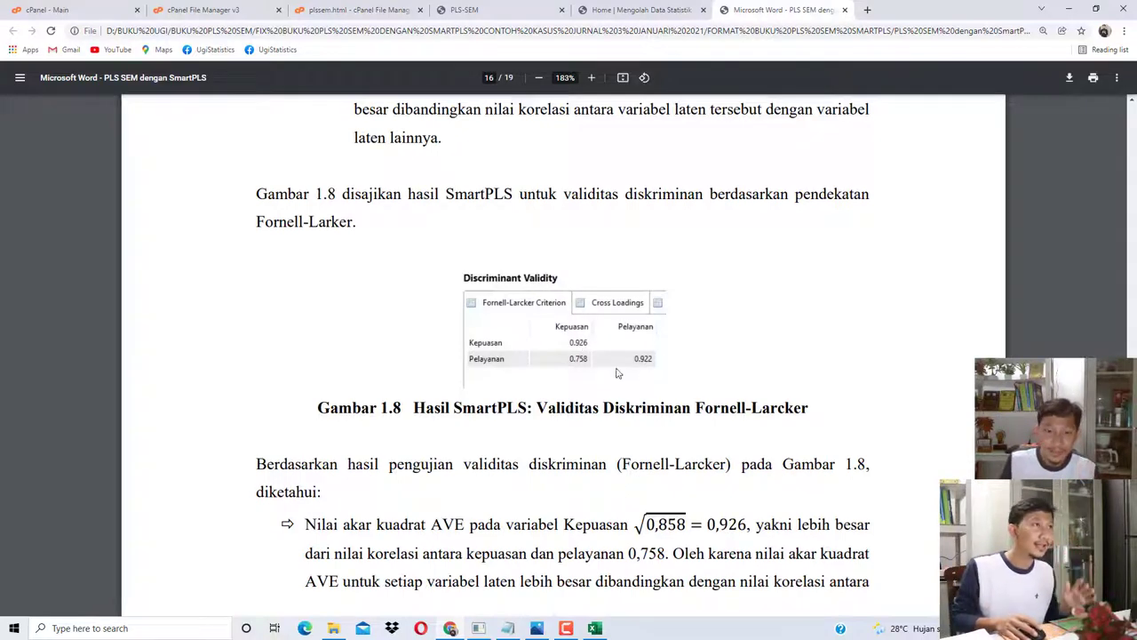
Step: Switch to SmartPLS and compare the diagonal Fornell-Larcker values for Kepuasan and Pelayanan with the correlation between the two variables
{"action": "left_click", "coordinate": [496, 627]}
{"action": "left_click", "coordinate": [326, 168]}
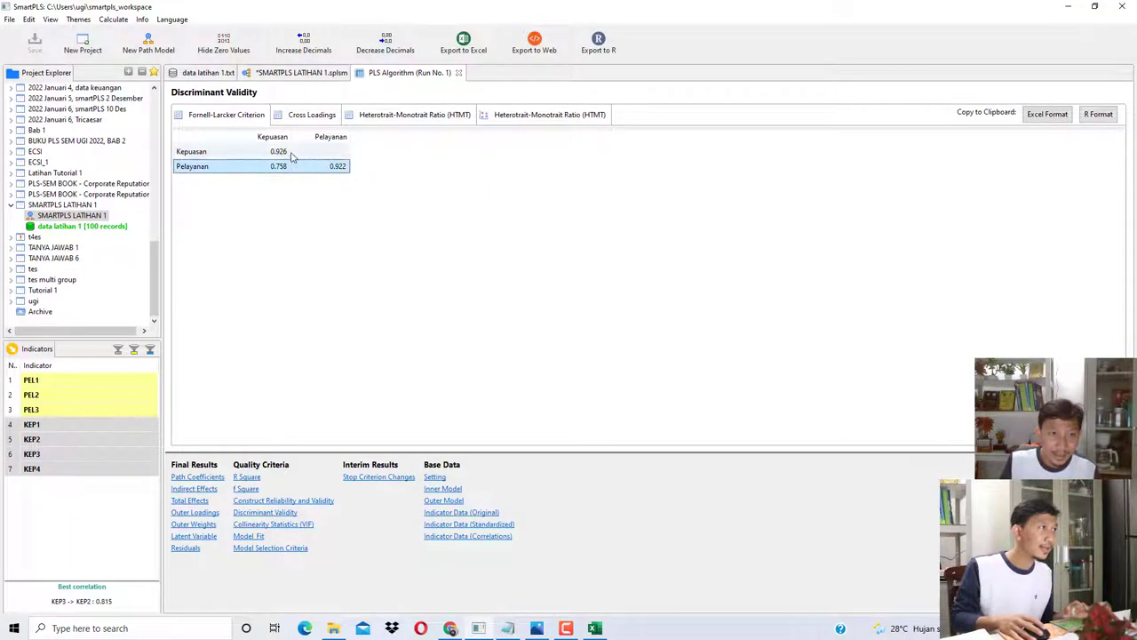
{"action": "left_click", "coordinate": [279, 154]}
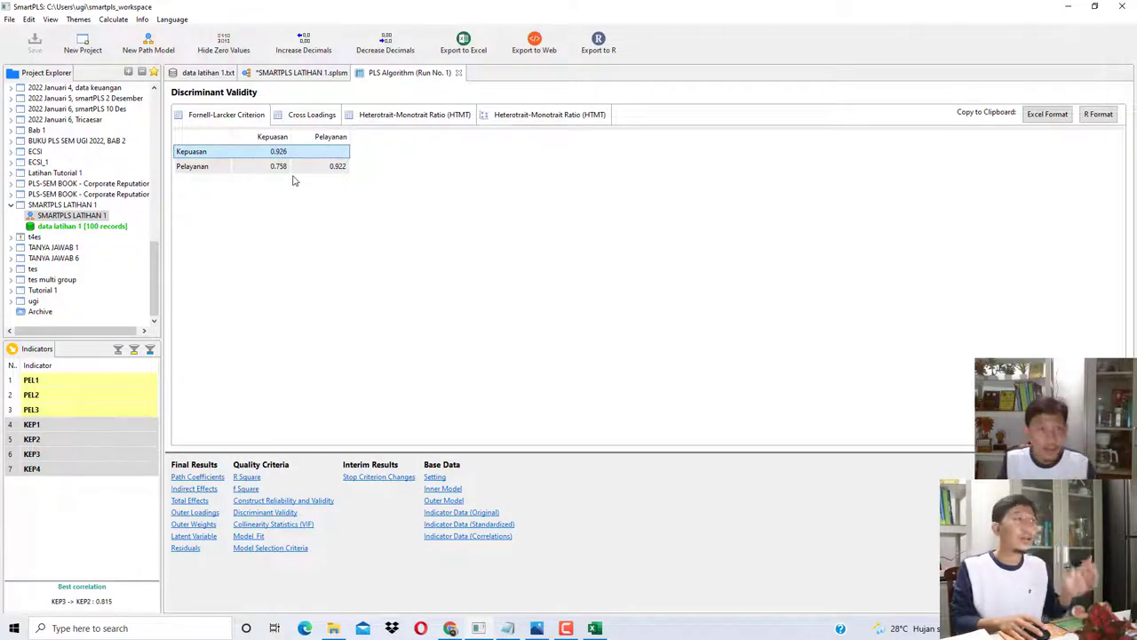
{"action": "left_click", "coordinate": [277, 168]}
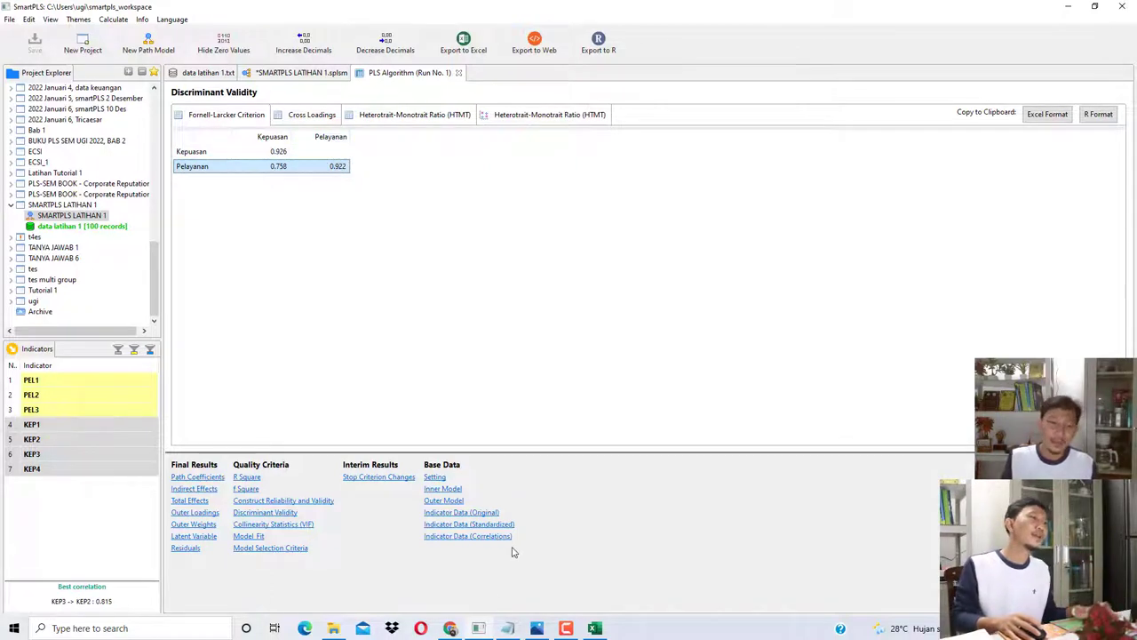
Step: Return to the PDF in Chrome and read the Fornell-Larcker conclusion and the cross-loading results in Gambar 1.9
{"action": "left_click", "coordinate": [451, 628]}
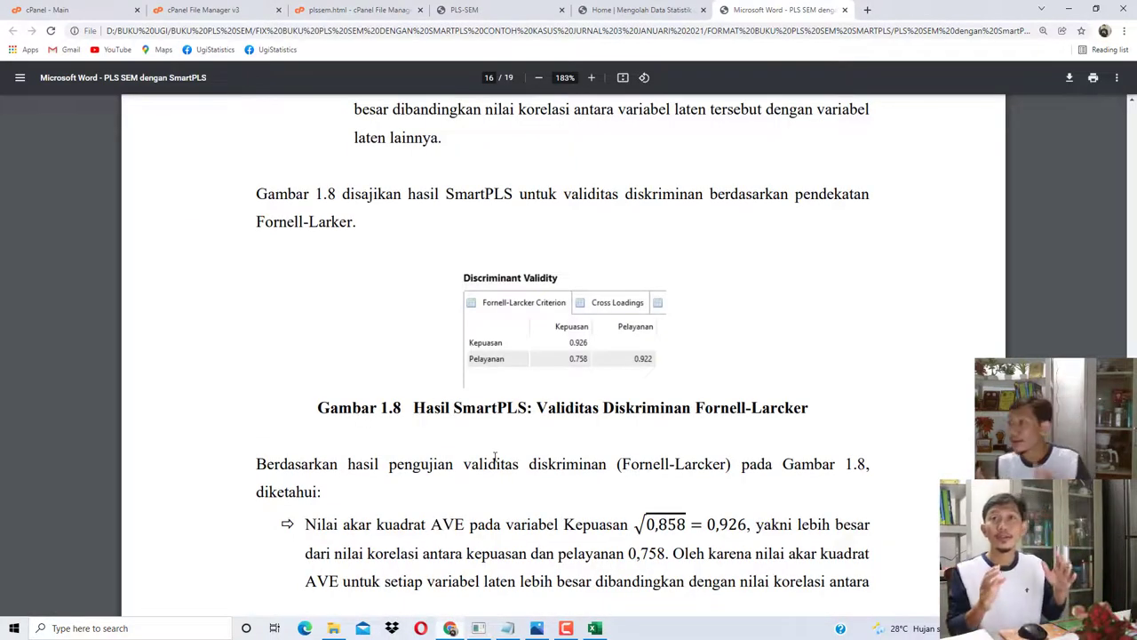
{"action": "scroll", "coordinate": [519, 480], "scroll_direction": "down", "scroll_amount": 3}
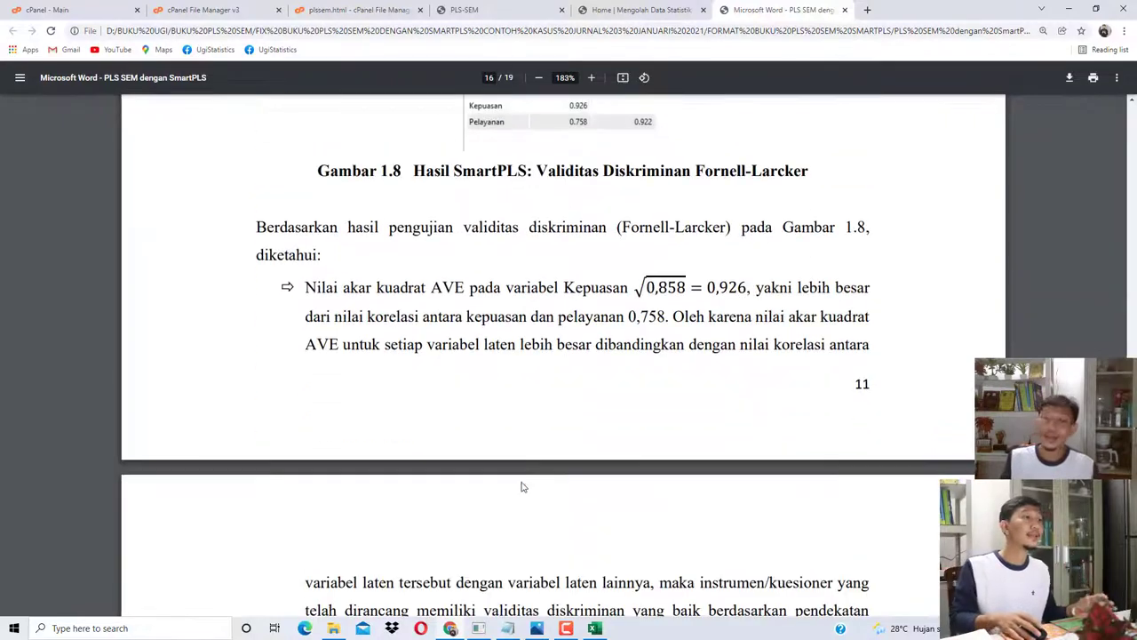
{"action": "scroll", "coordinate": [537, 488], "scroll_direction": "down", "scroll_amount": 3}
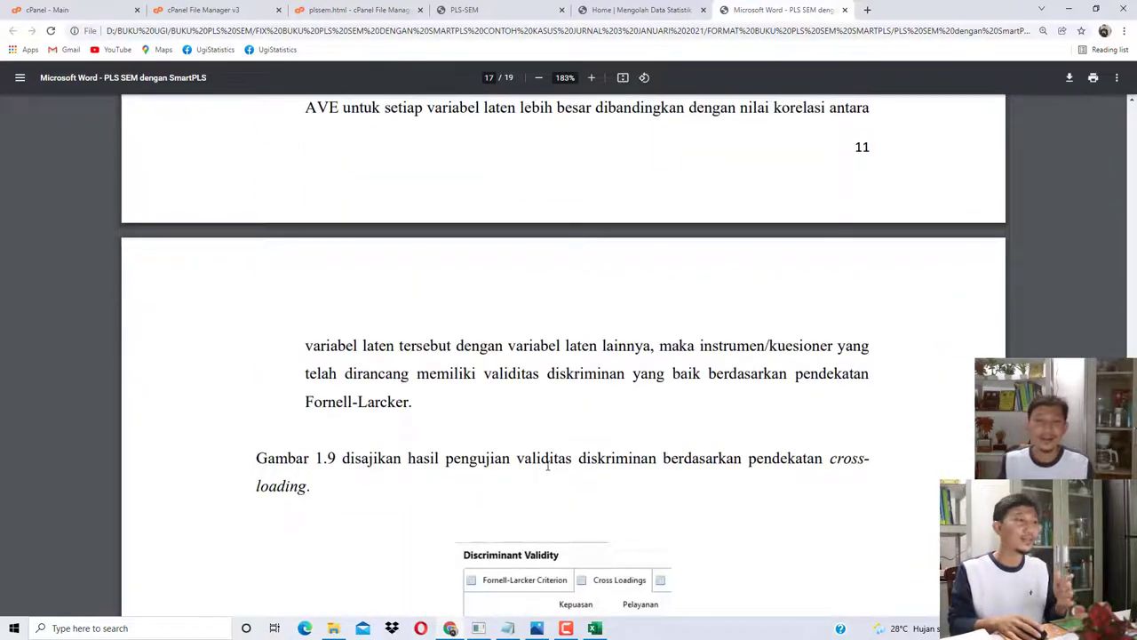
{"action": "scroll", "coordinate": [540, 491], "scroll_direction": "down", "scroll_amount": 3}
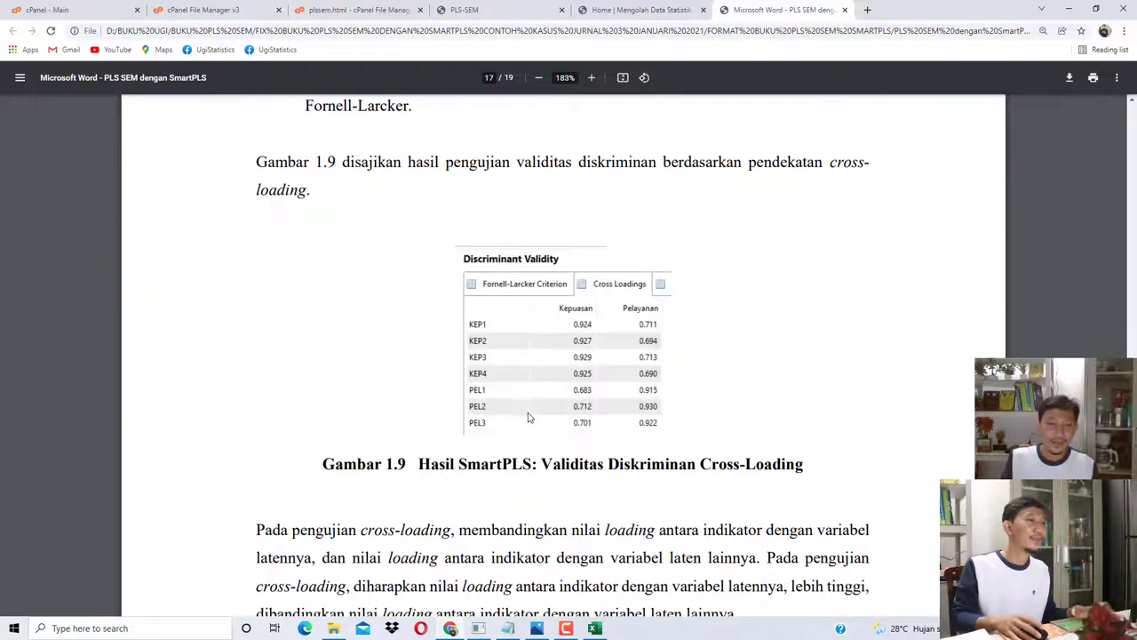
Step: Switch to SmartPLS, show the Cross Loadings table, inspect KEP1, and sort the indicators by their Kepuasan loadings in ascending order
{"action": "left_click", "coordinate": [482, 631]}
{"action": "left_click", "coordinate": [316, 119]}
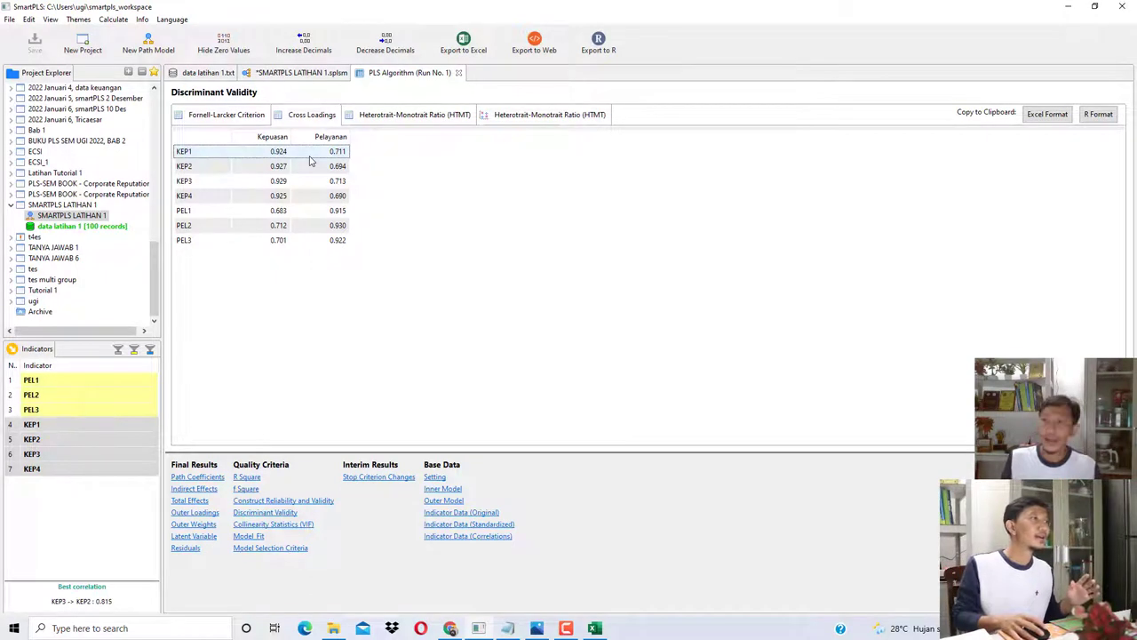
{"action": "left_click", "coordinate": [189, 156]}
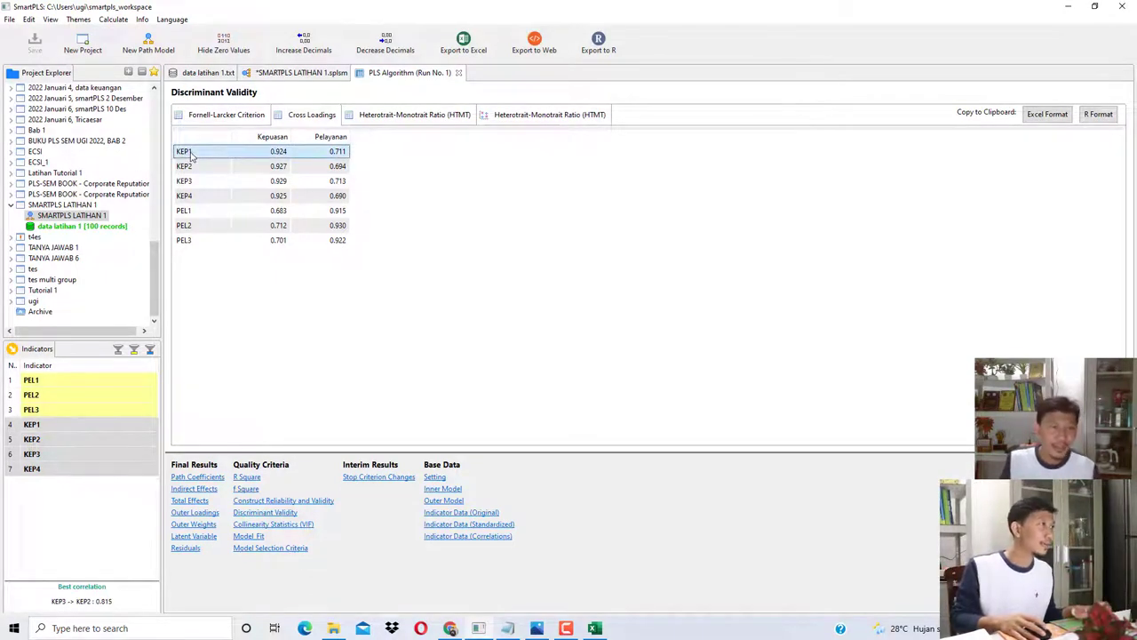
{"action": "left_click", "coordinate": [276, 139]}
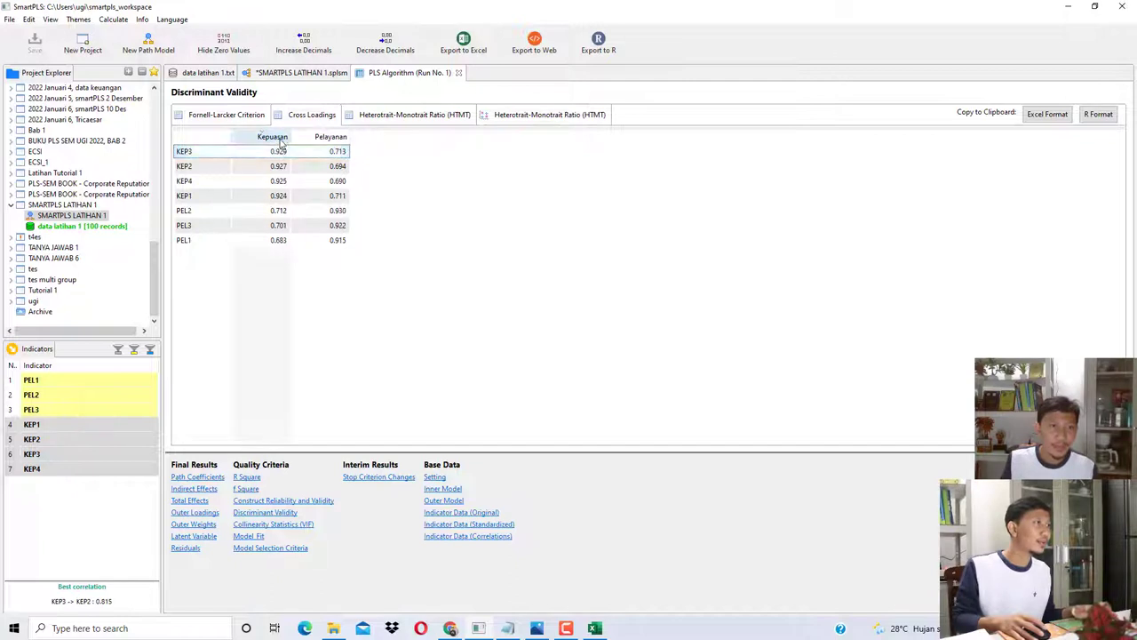
{"action": "left_click", "coordinate": [275, 138]}
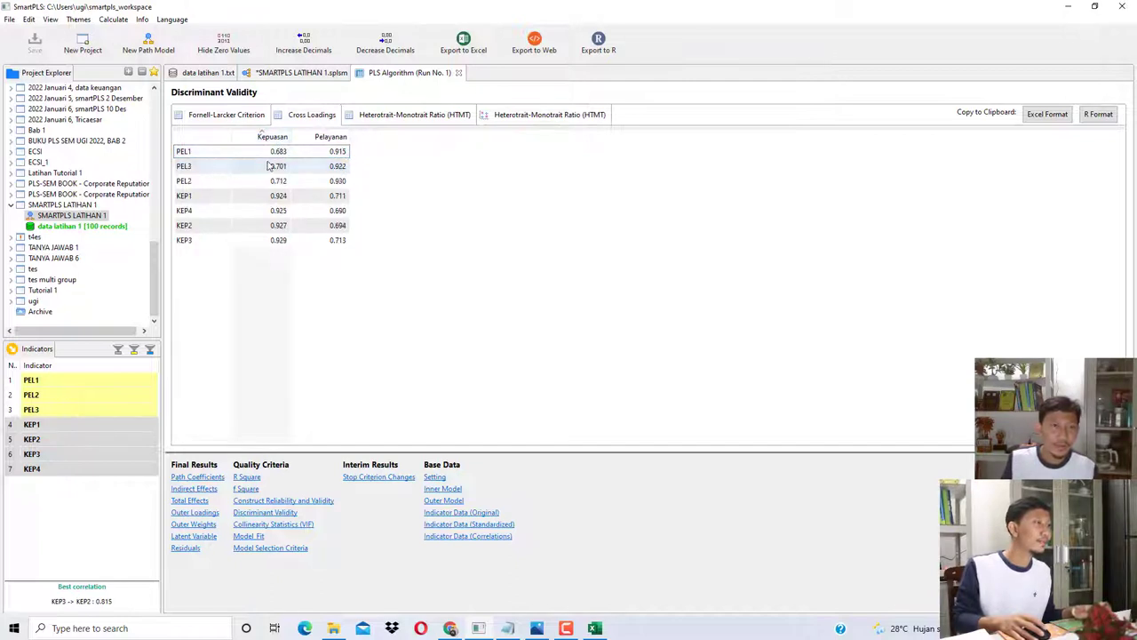
{"action": "left_click", "coordinate": [276, 137]}
{"action": "left_click", "coordinate": [277, 140]}
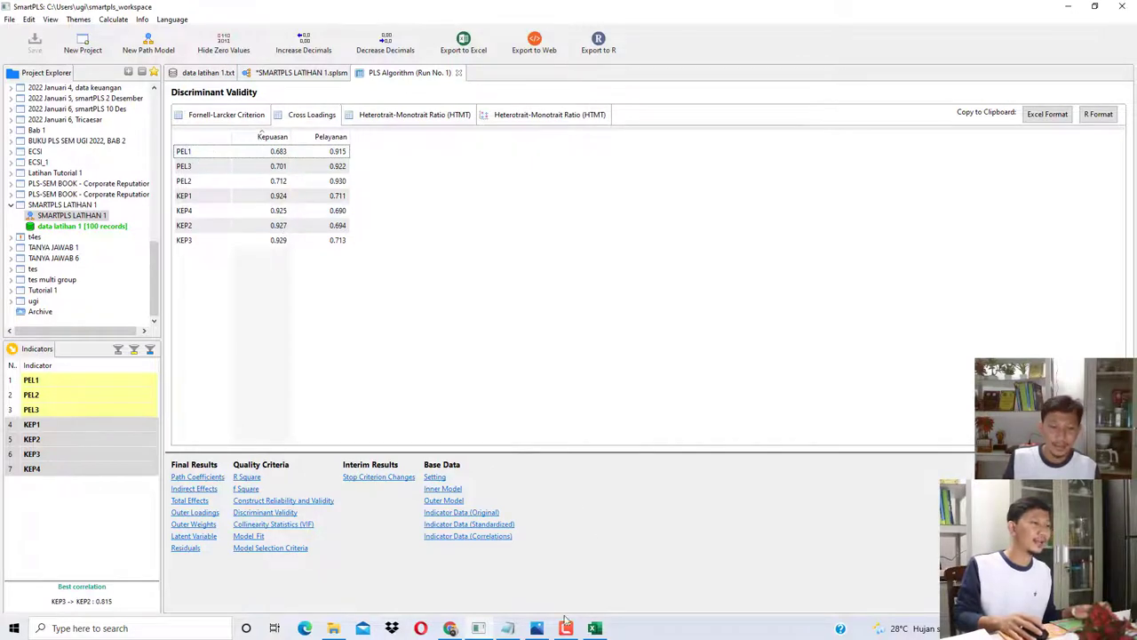
Step: Switch to Notepad, bring up a blank note, and enter the heading "Indikator PEL1"
{"action": "left_click", "coordinate": [507, 628]}
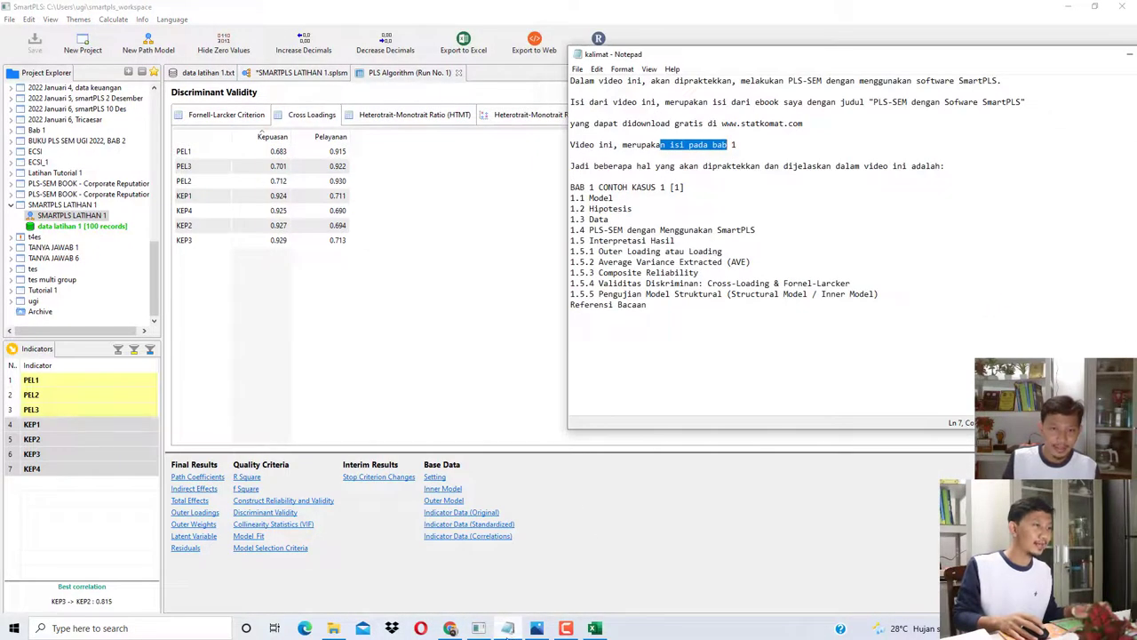
{"action": "left_click", "coordinate": [507, 628]}
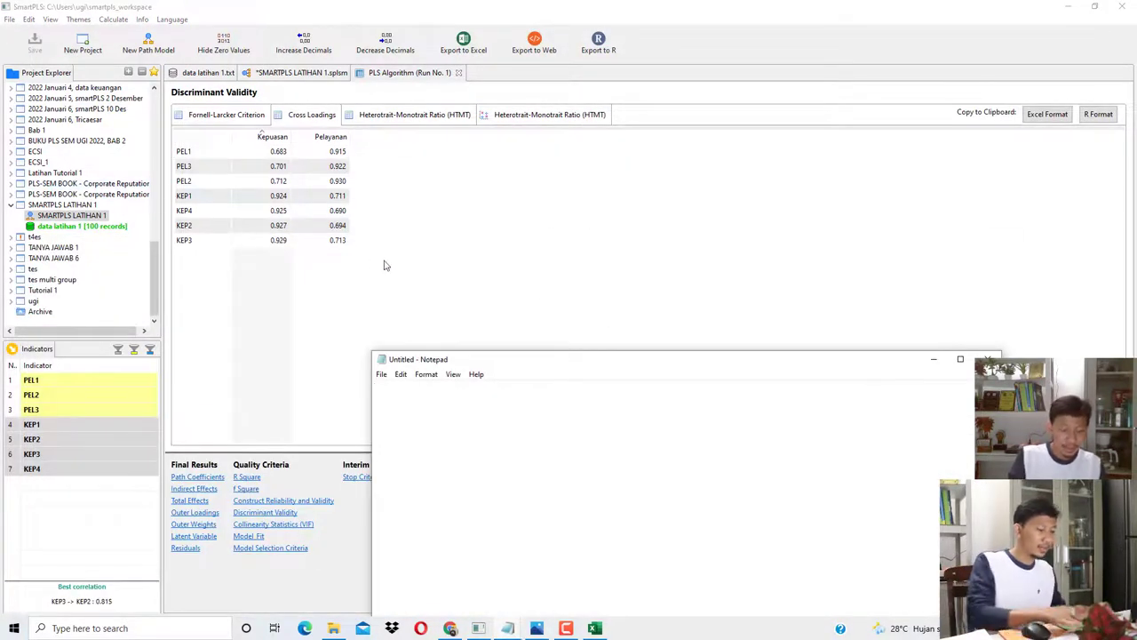
{"action": "type", "text": "Indikator {EL1"}
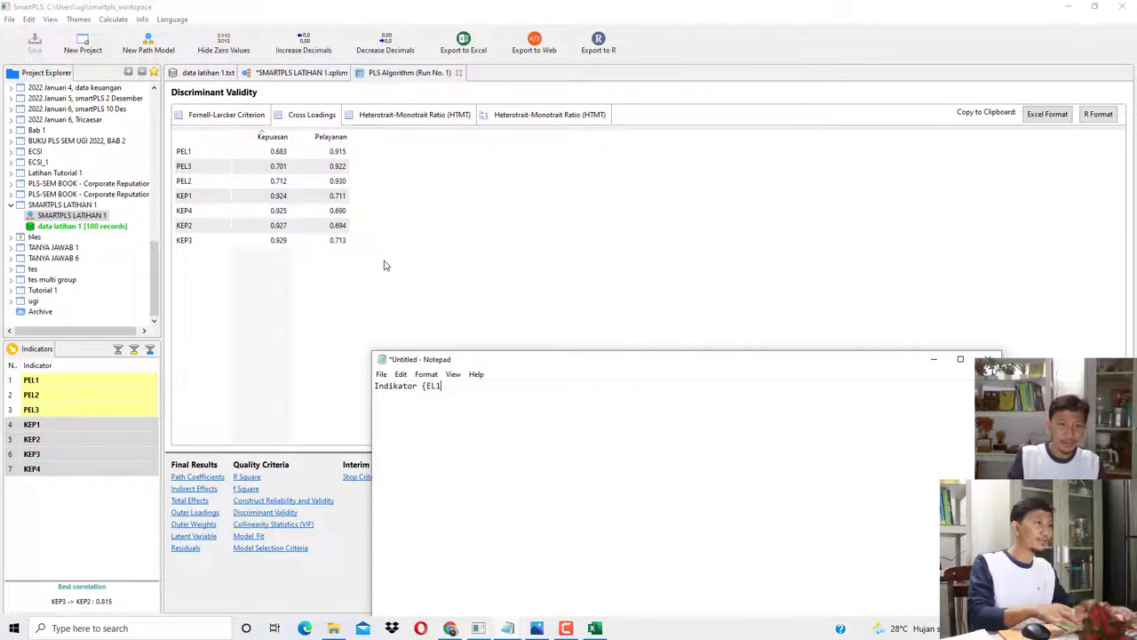
{"action": "key", "text": "BackSpace"}
{"action": "key", "text": "BackSpace"}
{"action": "key", "text": "BackSpace"}
{"action": "key", "text": "BackSpace"}
{"action": "type", "text": "PEL1"}
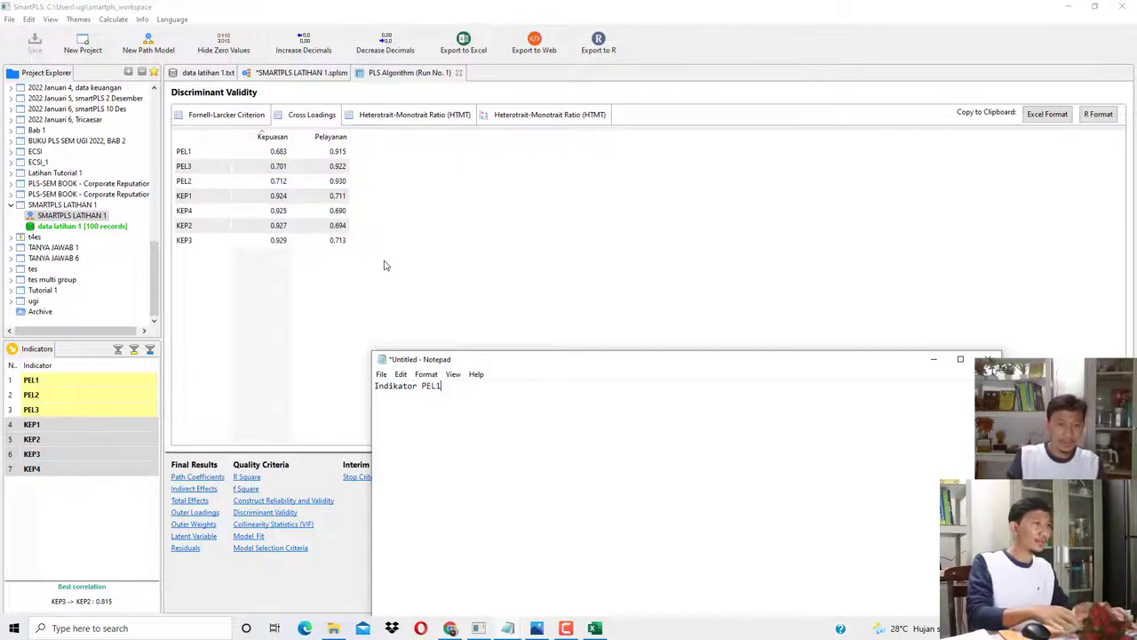
Step: Below the heading, leave a blank line and add "DIketahui nilai loading PEL1 dan Kepuasan = 0,683"
{"action": "key", "text": "Return"}
{"action": "key", "text": "Return"}
{"action": "type", "text": "DIketahui"}
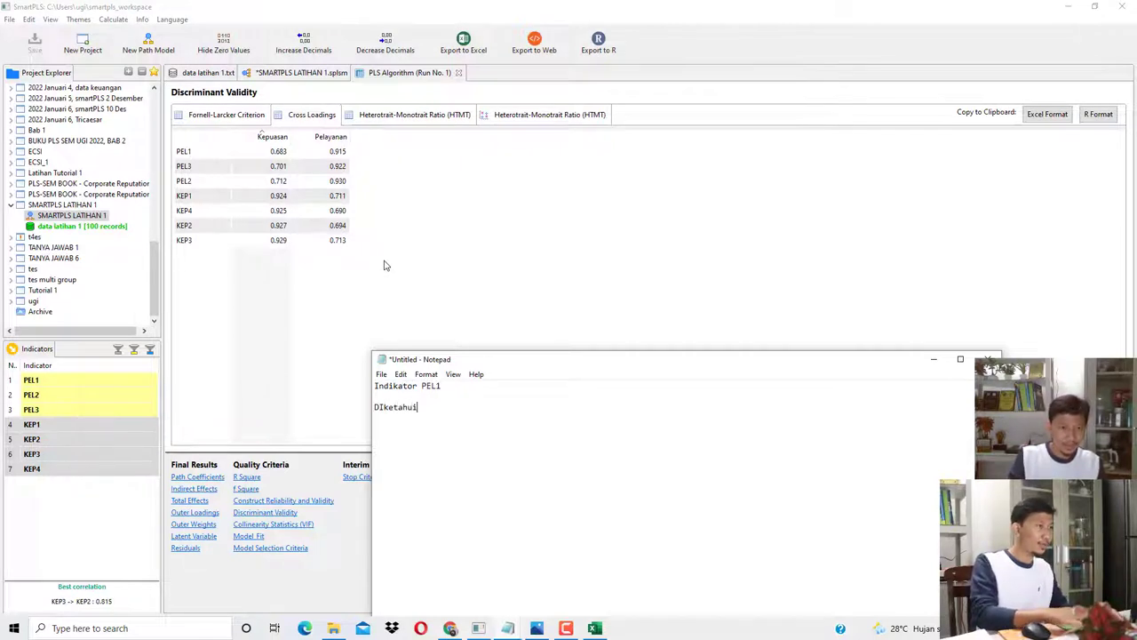
{"action": "type", "text": " nilai l"}
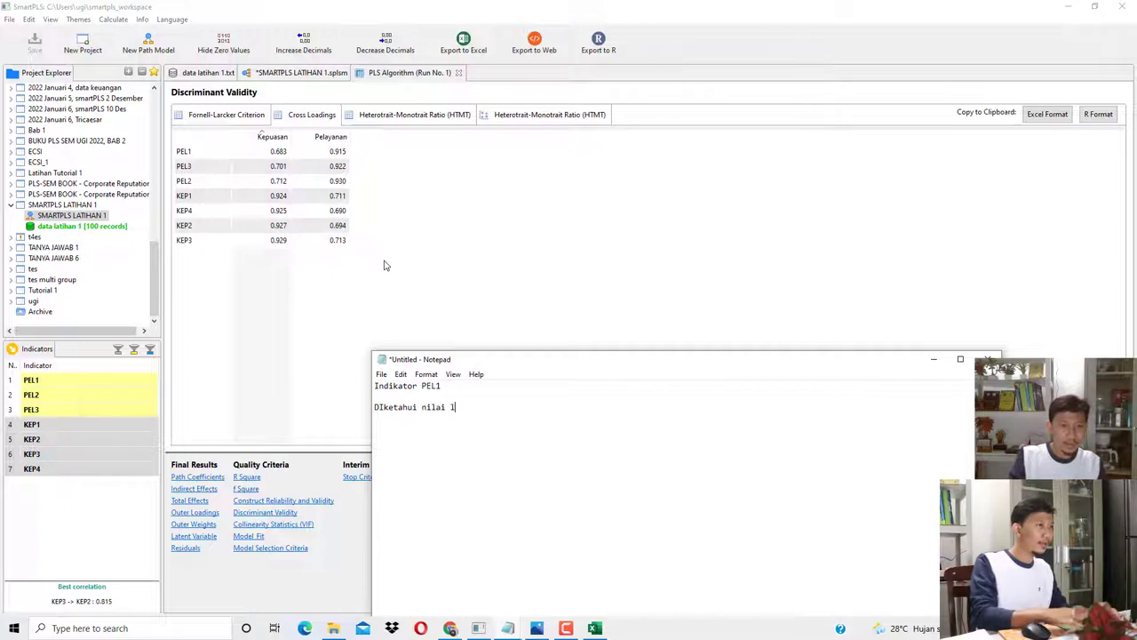
{"action": "type", "text": "oading PEL1"}
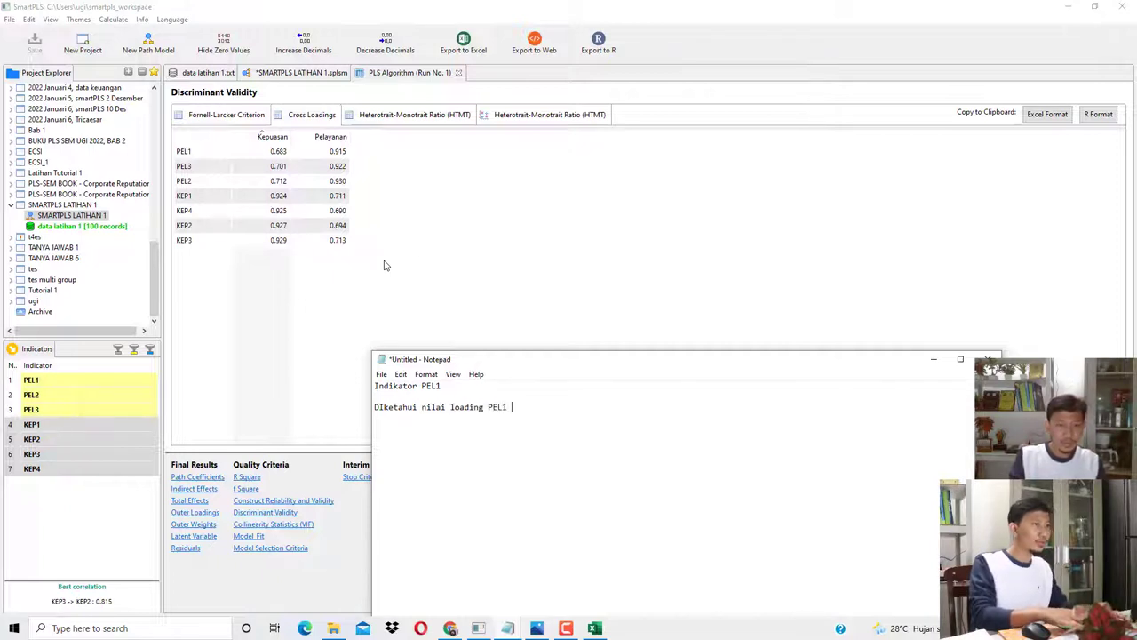
{"action": "type", "text": " dan"}
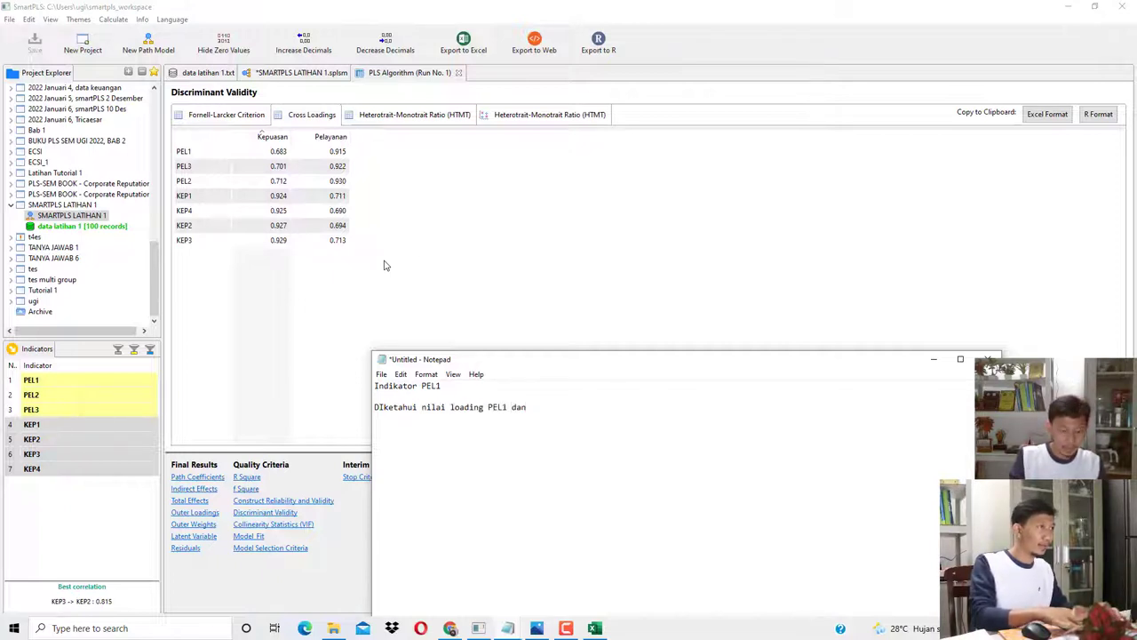
{"action": "type", "text": " Ke"}
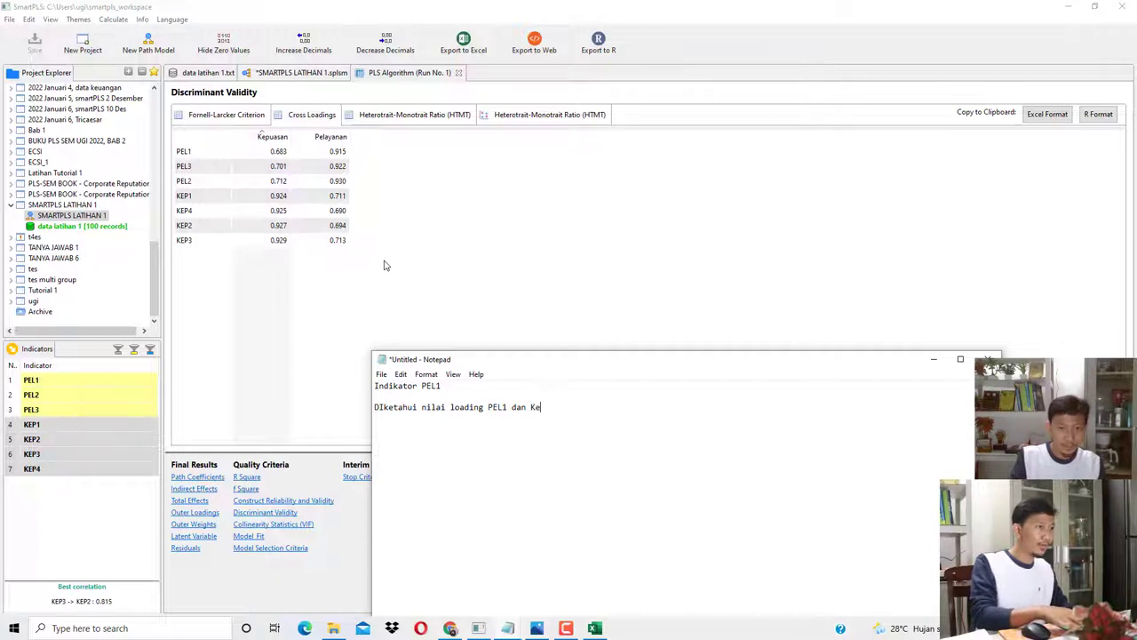
{"action": "type", "text": "puasan "}
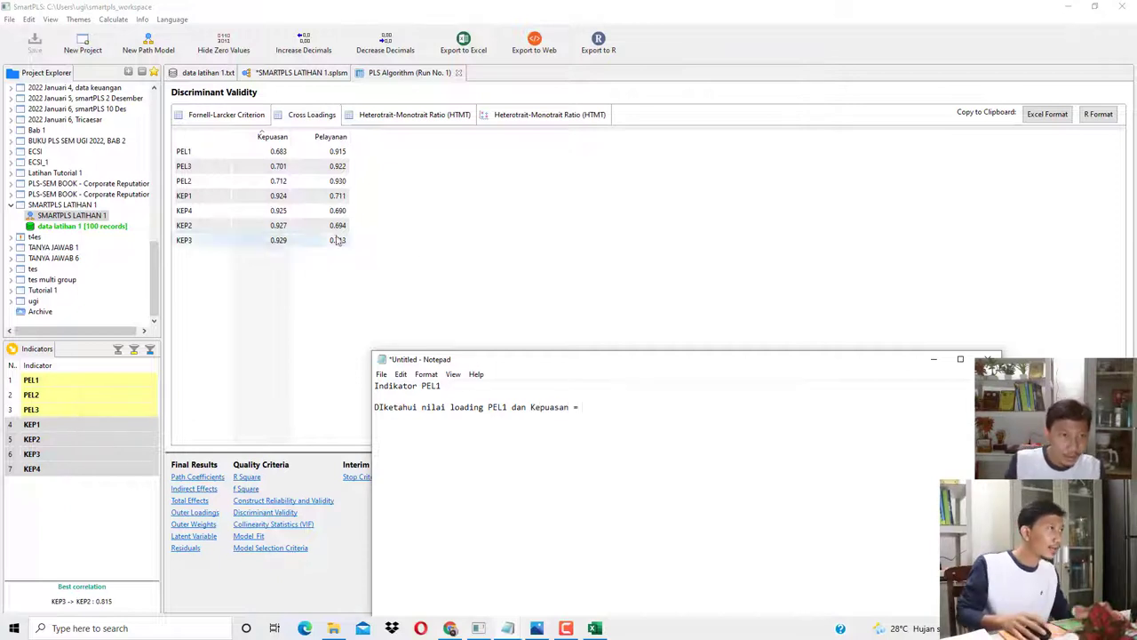
{"action": "type", "text": "= 0"}
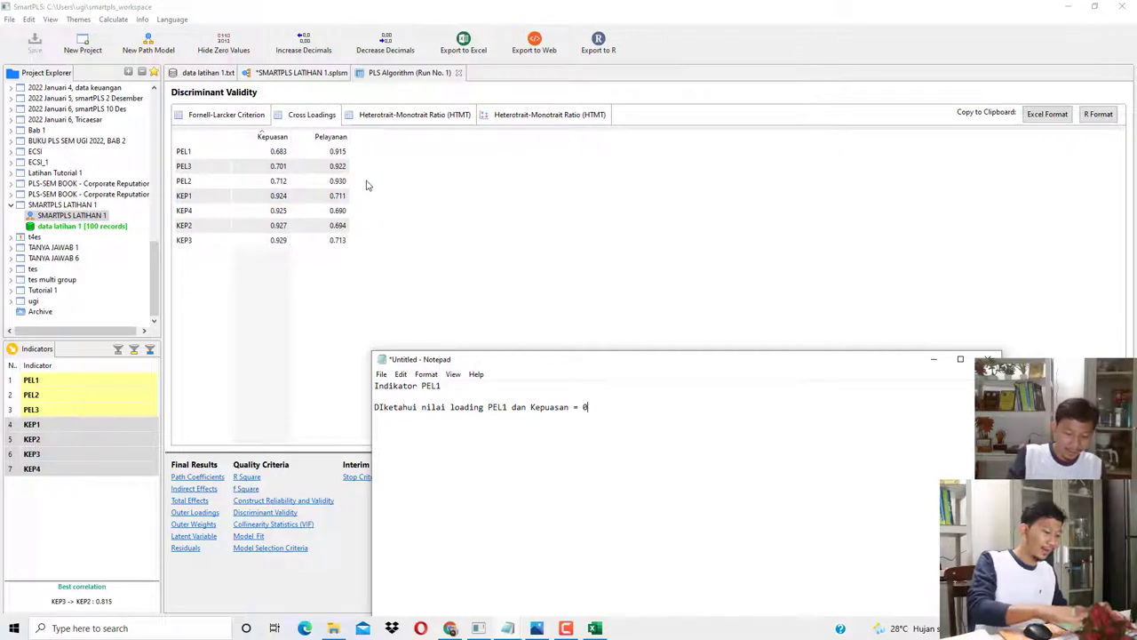
{"action": "type", "text": ",6884"}
{"action": "key", "text": "BackSpace"}
{"action": "key", "text": "BackSpace"}
{"action": "type", "text": "3"}
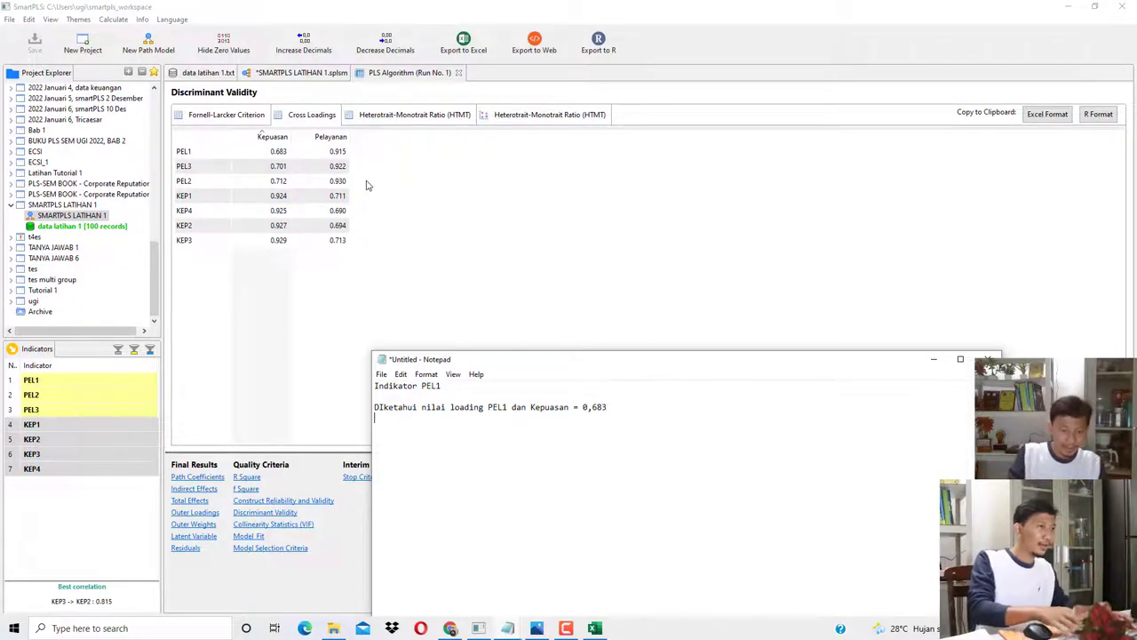
Step: Add the line "Diketahui nilai loading PEL1 dan Pelayanan = 0,915" directly below the Kepuasan loading
{"action": "key", "text": "Return"}
{"action": "type", "text": "Diketahui n"}
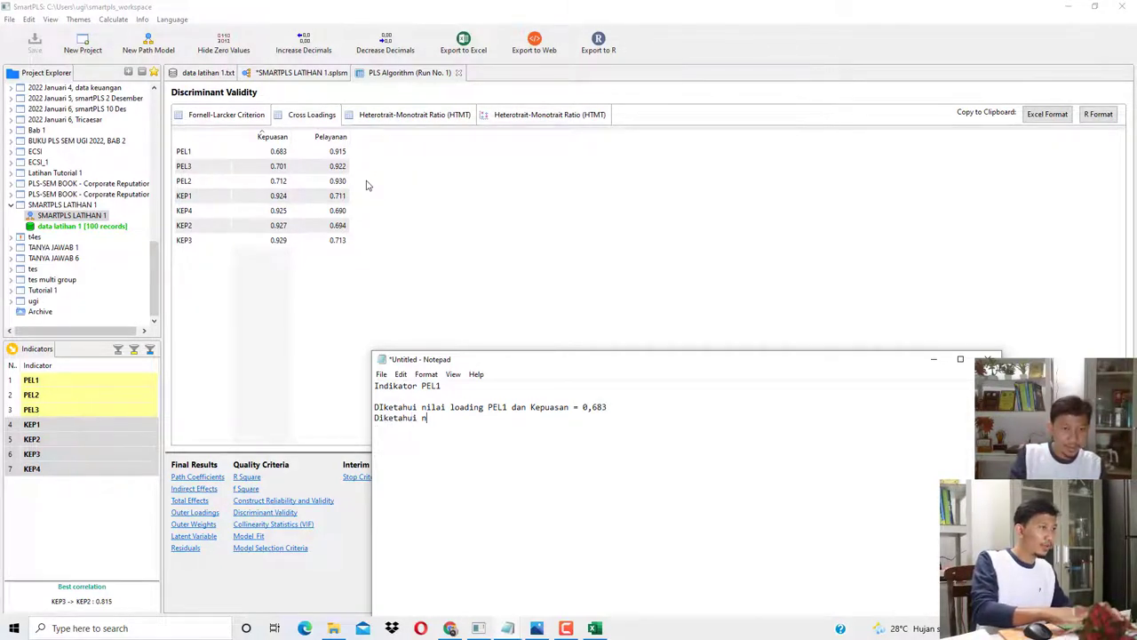
{"action": "type", "text": "ilai loading "}
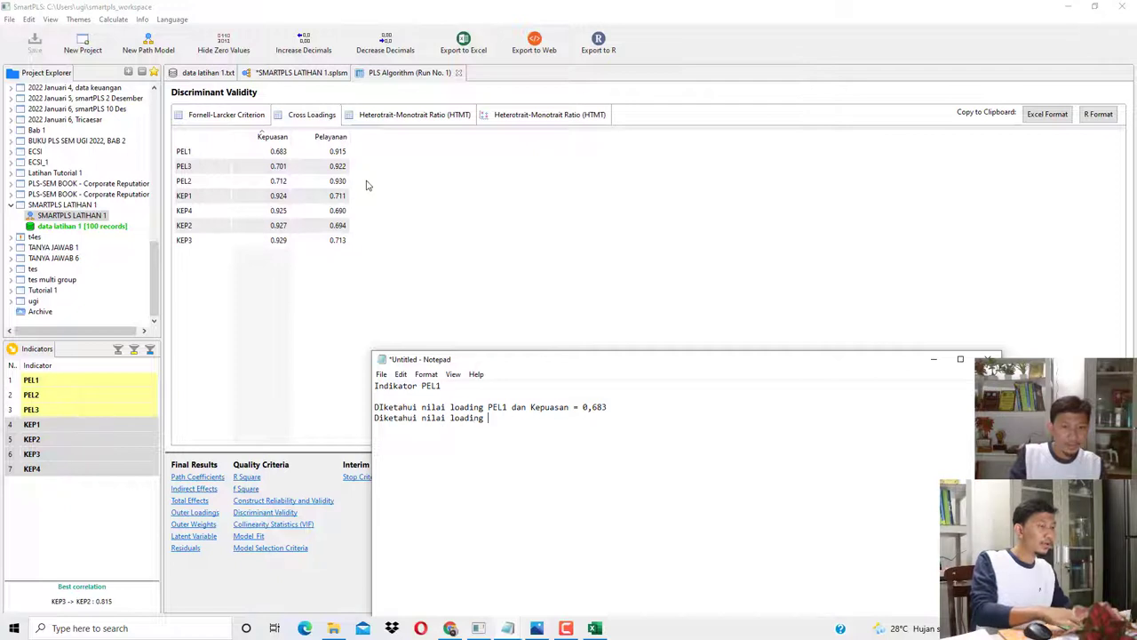
{"action": "type", "text": "PEL1 dan"}
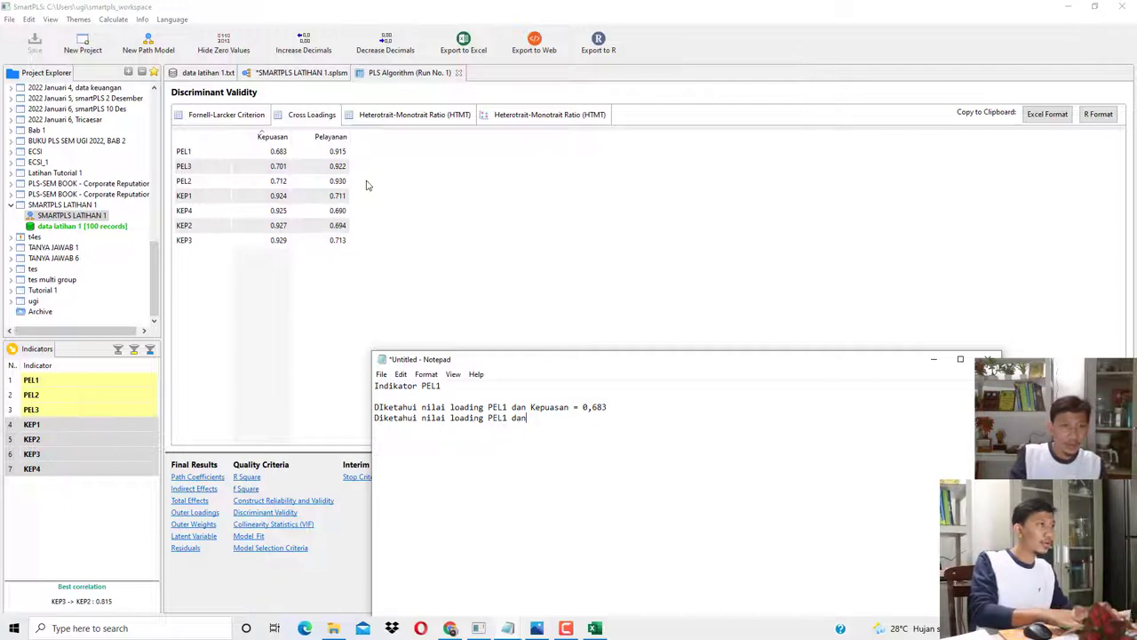
{"action": "type", "text": " Pelayanan "}
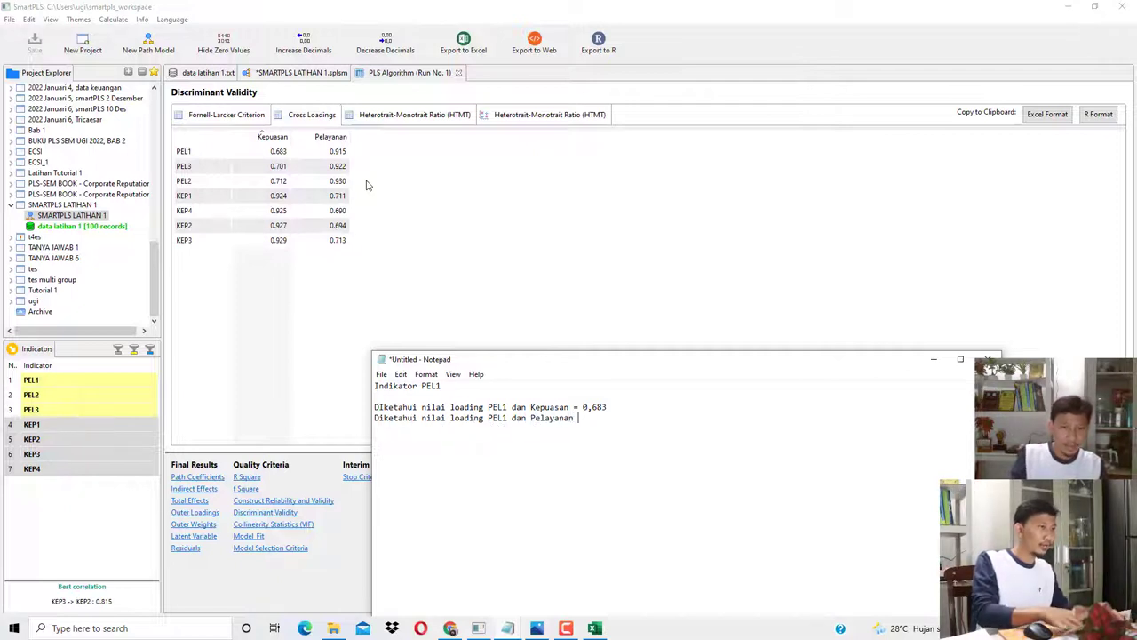
{"action": "type", "text": "= 0,915"}
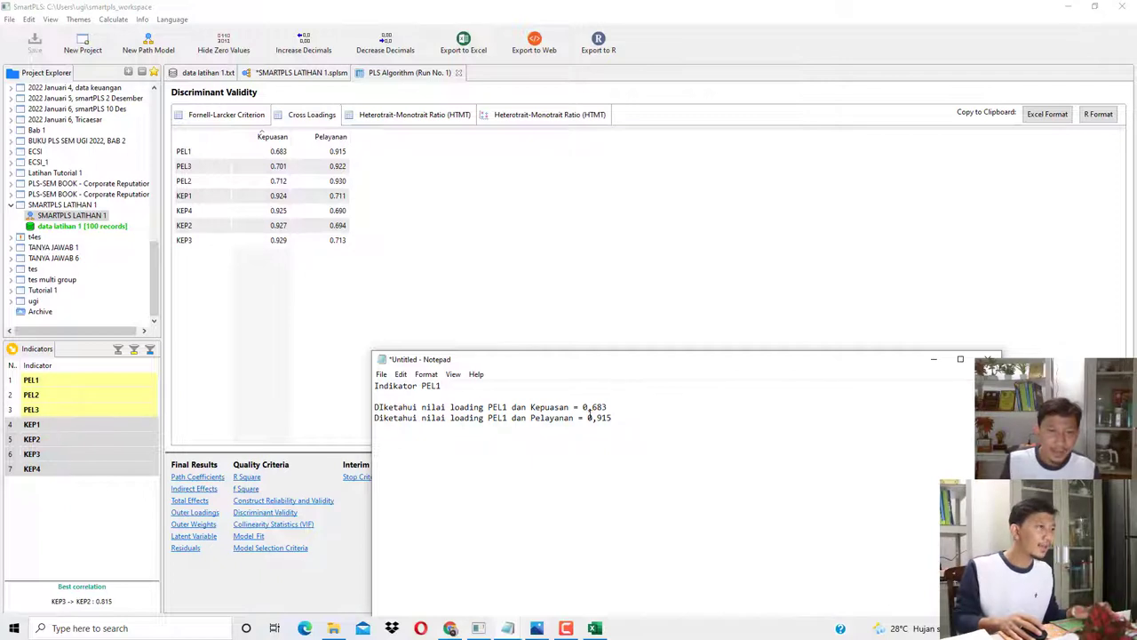
Step: Highlight the PEL1 and Pelayanan loading in the note, including the indicator and variable names, to compare it with the Kepuasan loading
{"action": "left_click_drag", "start_coordinate": [451, 416], "coordinate": [615, 417]}
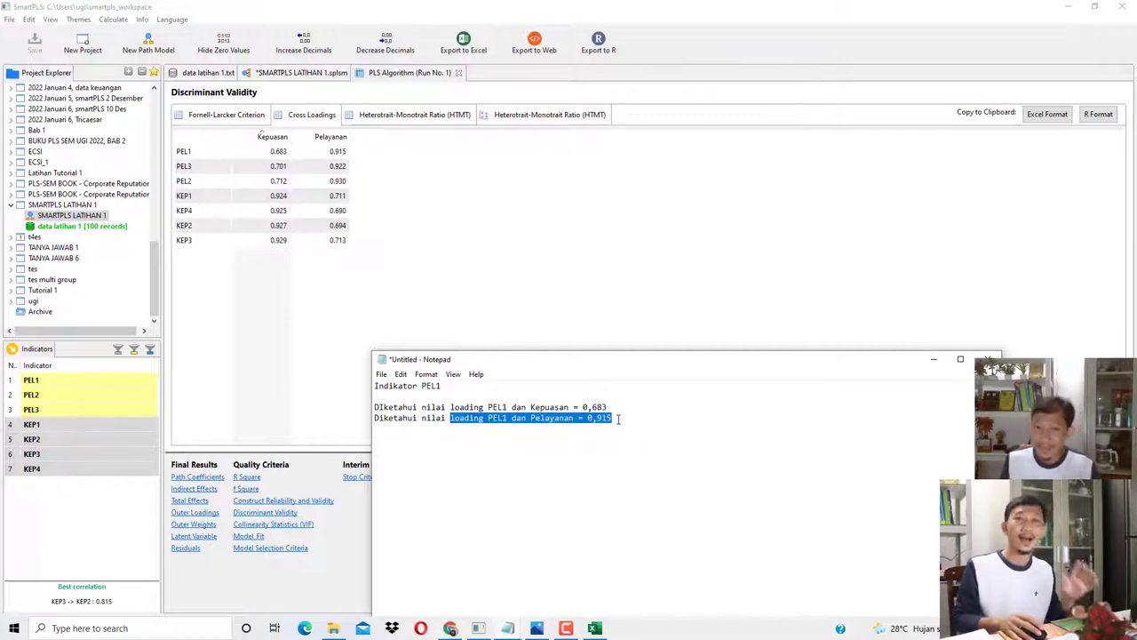
{"action": "left_click", "coordinate": [618, 418]}
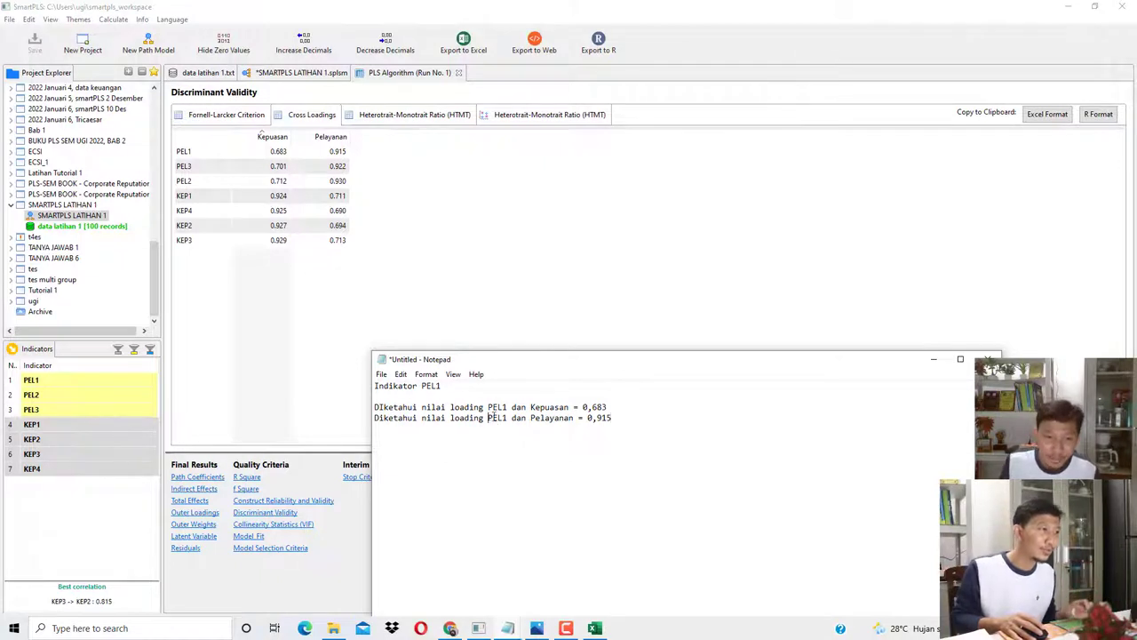
{"action": "left_click_drag", "start_coordinate": [488, 417], "coordinate": [507, 417]}
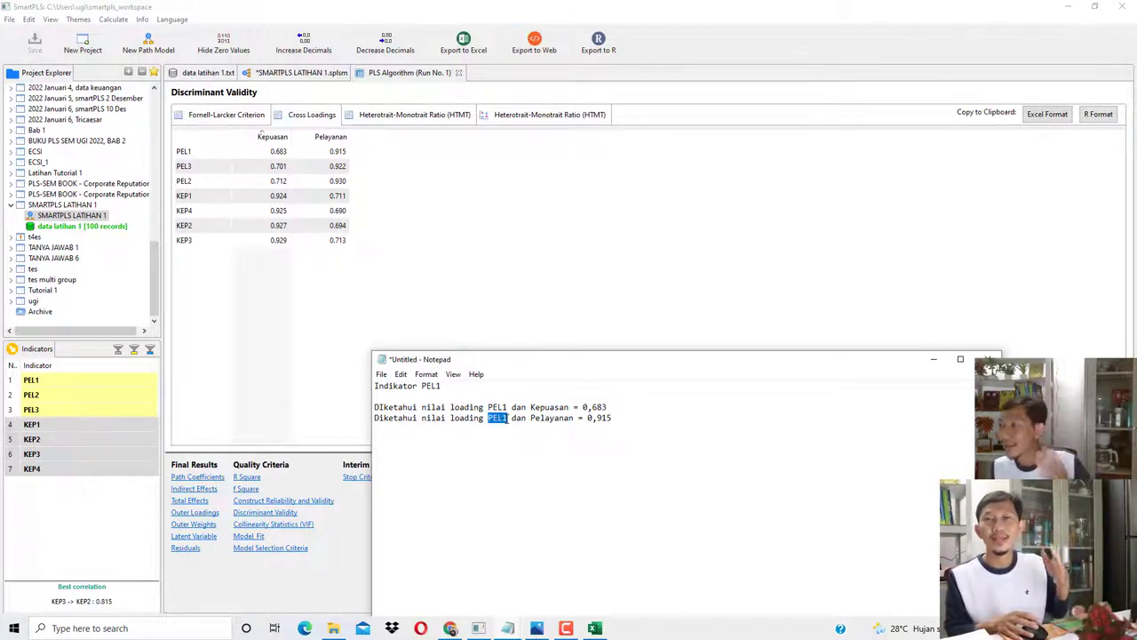
{"action": "left_click_drag", "start_coordinate": [532, 418], "coordinate": [565, 419]}
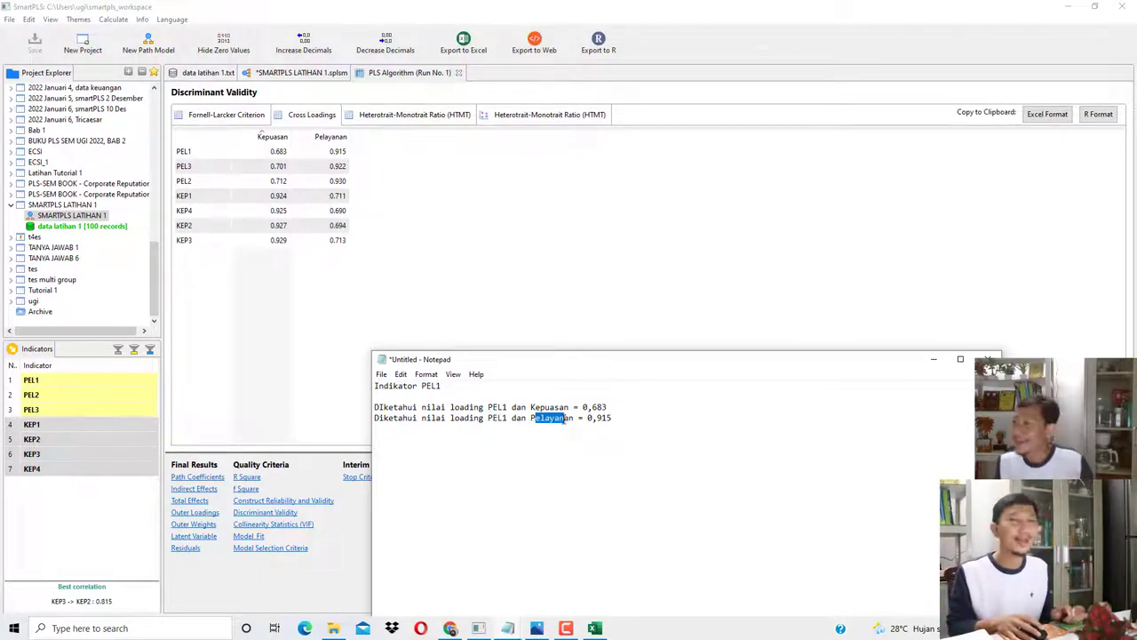
Step: Below the PEL1 lines, leave a gap and add "KEP2 dan Kepuasan = 0,927"
{"action": "left_click", "coordinate": [633, 413]}
{"action": "key", "text": "Return"}
{"action": "key", "text": "Return"}
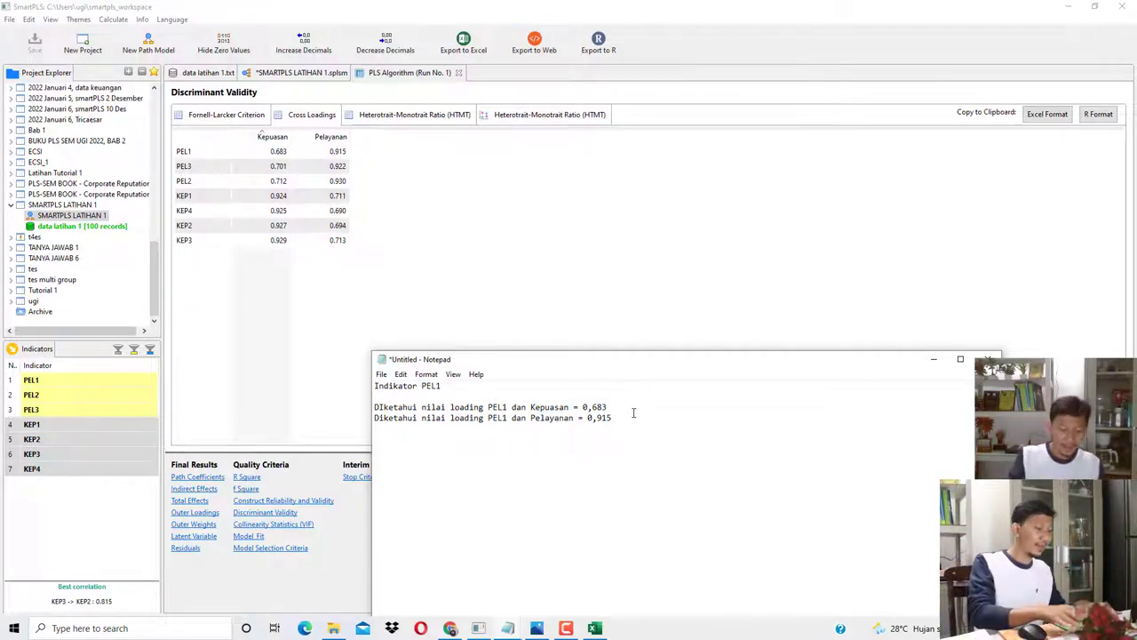
{"action": "type", "text": "KEP"}
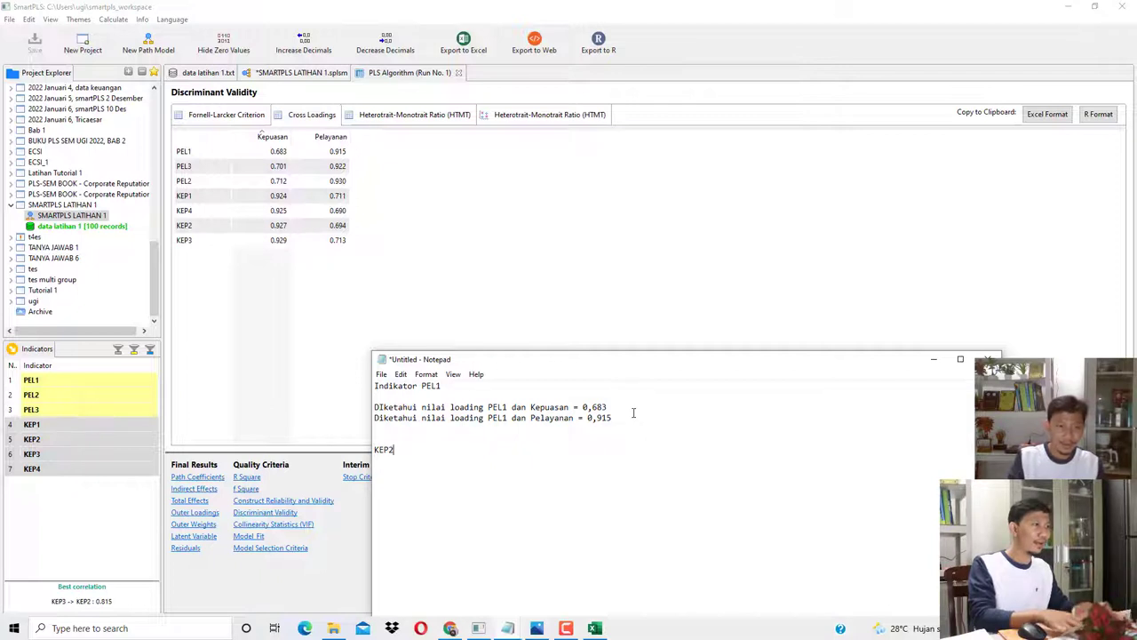
{"action": "type", "text": "2"}
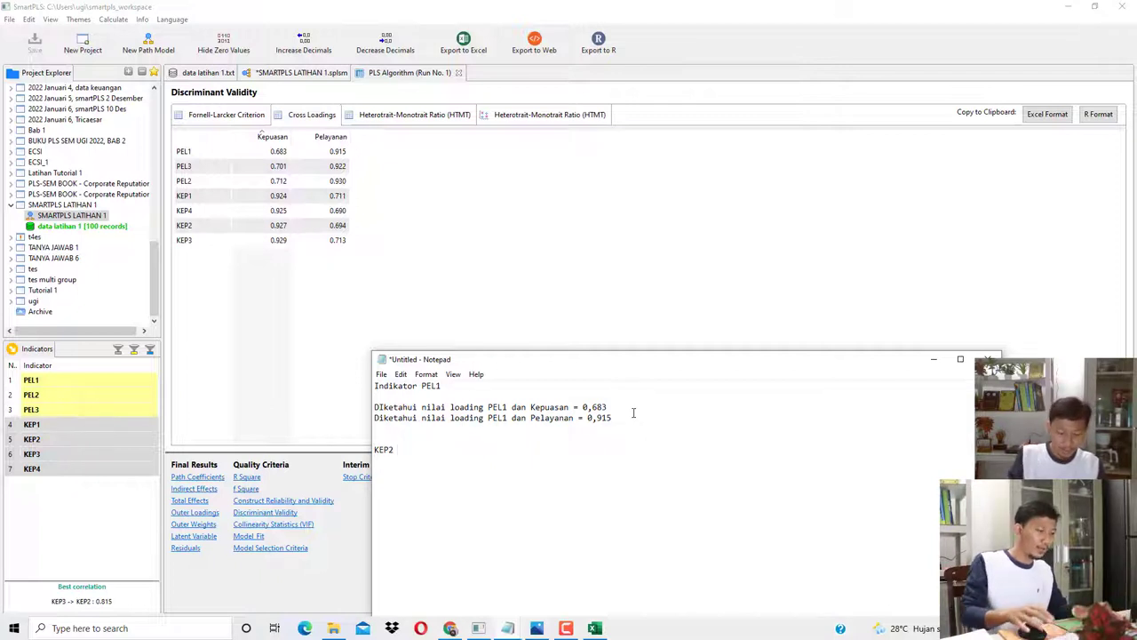
{"action": "type", "text": " dan K"}
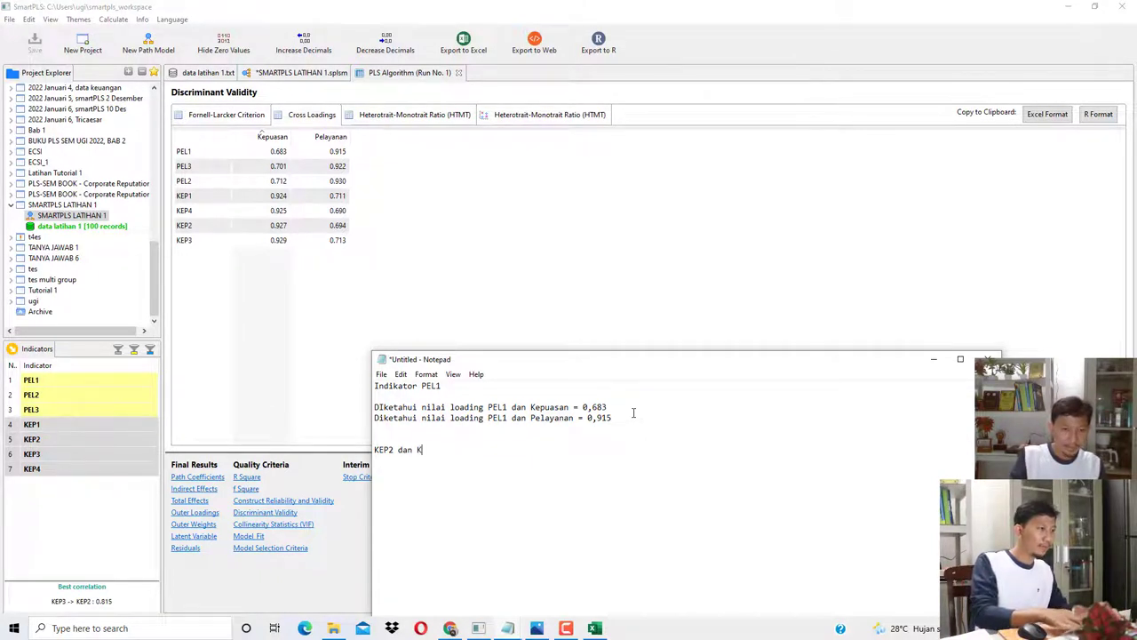
{"action": "type", "text": "EP"}
{"action": "key", "text": "BackSpace"}
{"action": "key", "text": "BackSpace"}
{"action": "key", "text": "BackSpace"}
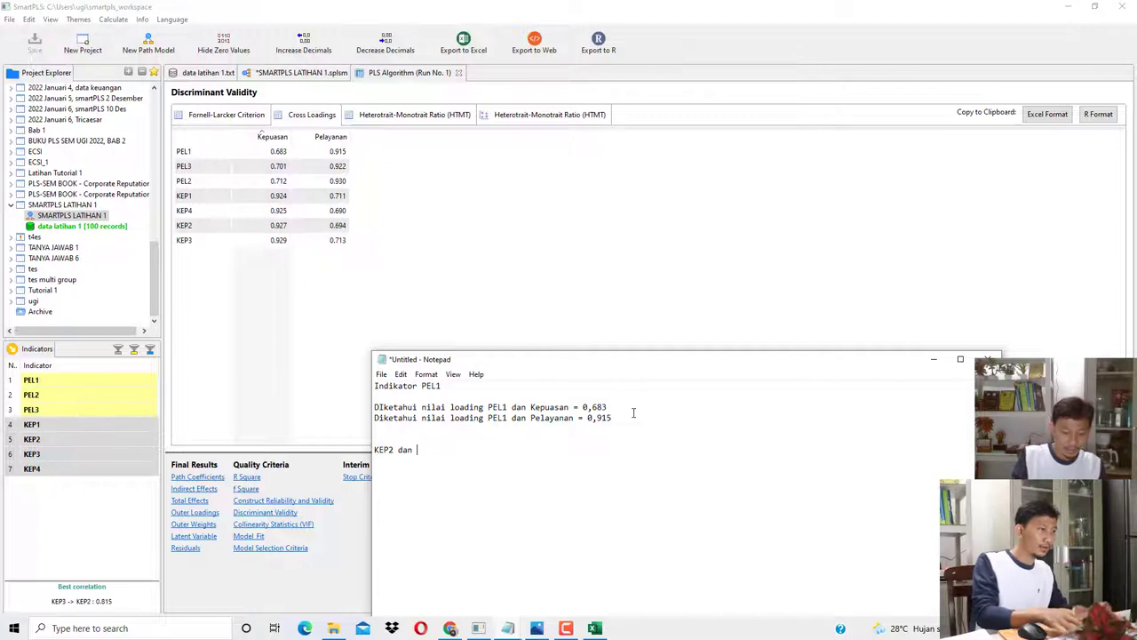
{"action": "type", "text": "Kepuasan ="}
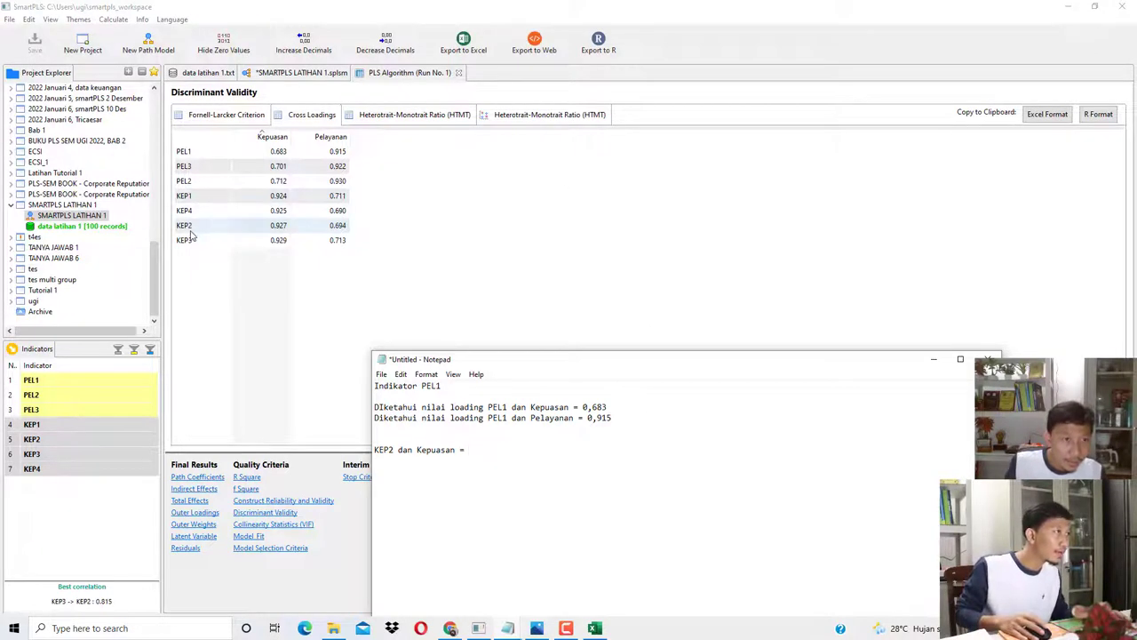
{"action": "type", "text": " 0"}
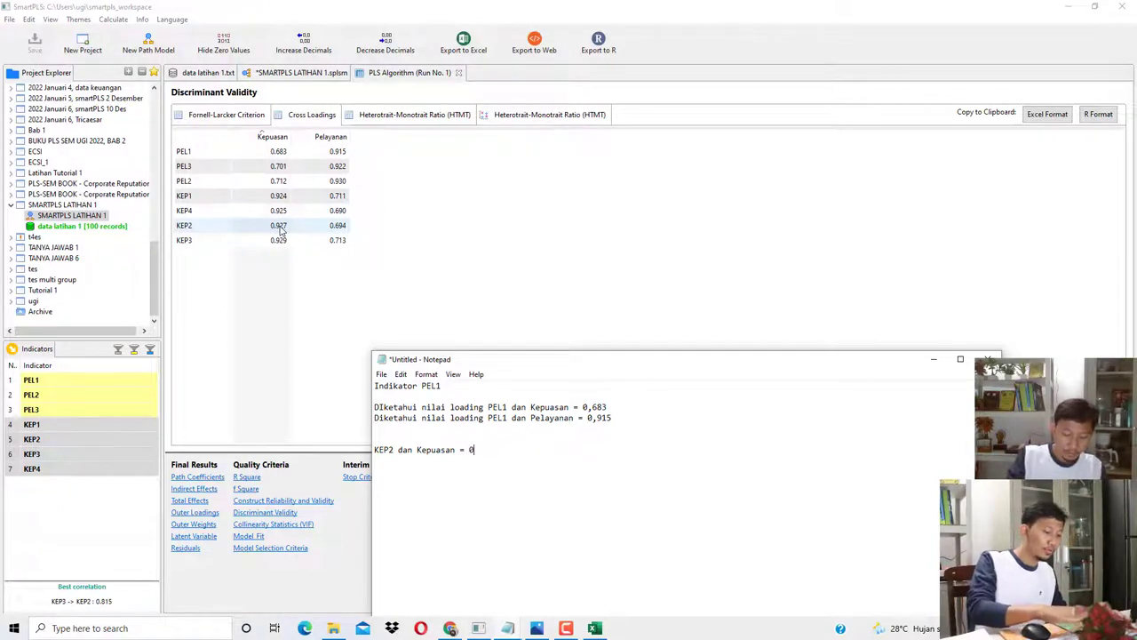
{"action": "type", "text": ",927 KEP"}
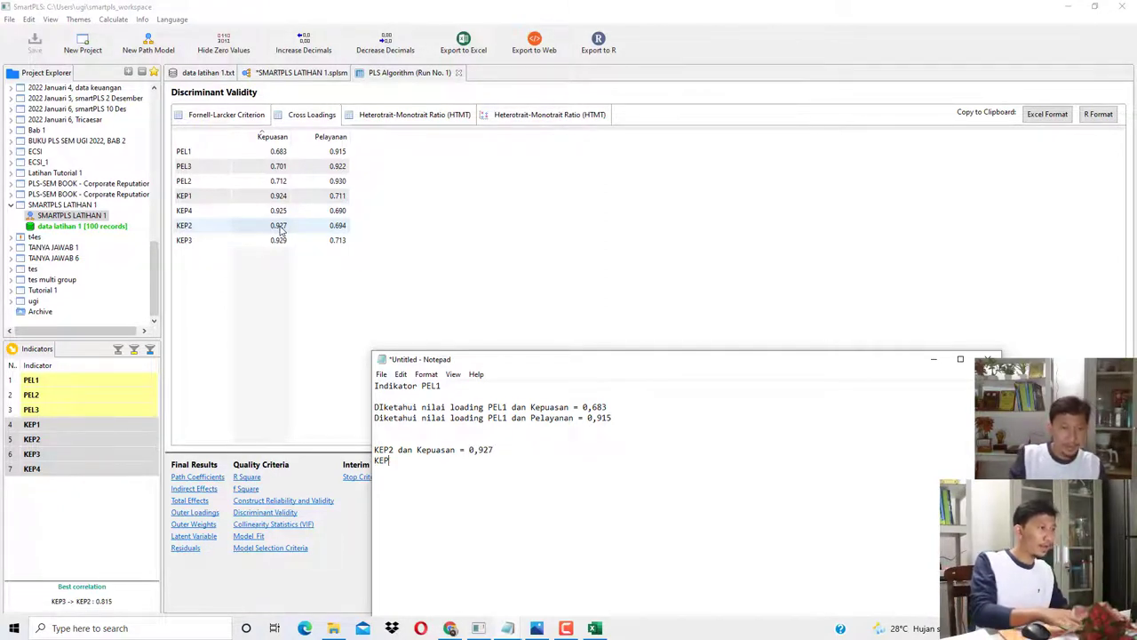
Step: Complete the next line as "KEP2 dan Pelayanan = 0,694" and highlight the KEP2 and Kepuasan text for comparison
{"action": "type", "text": "2 dan Pelayanan"}
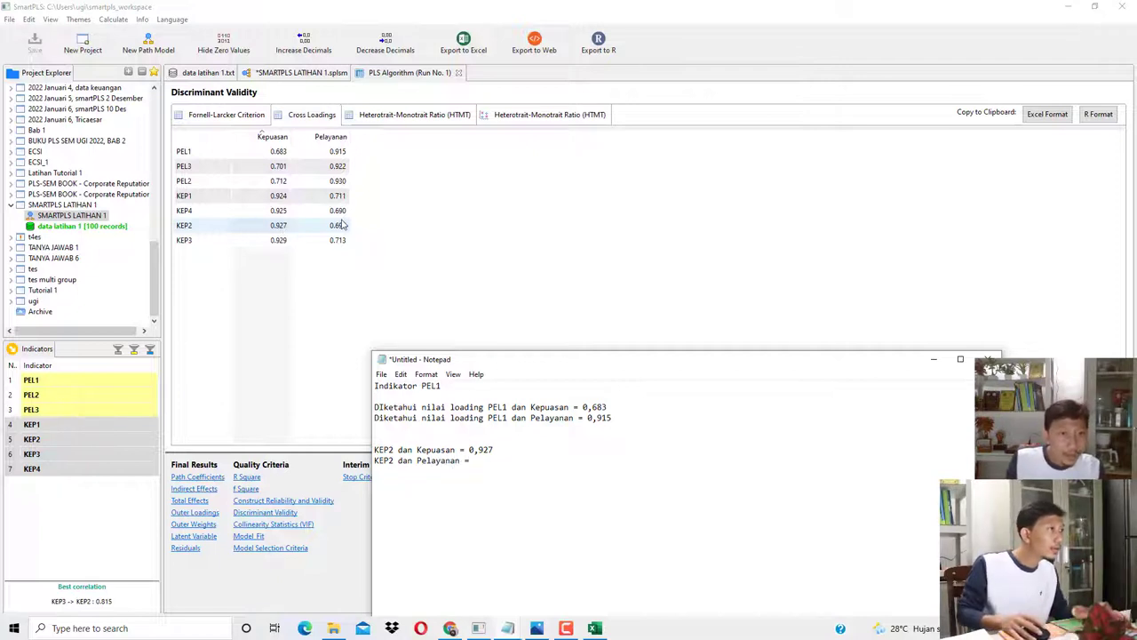
{"action": "type", "text": " = 0"}
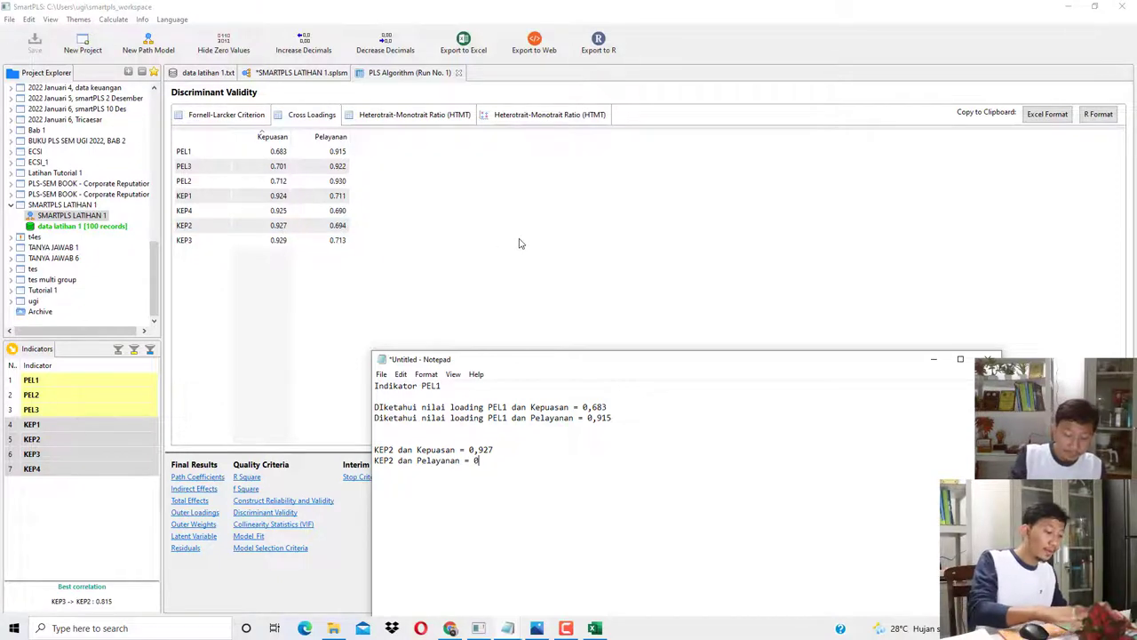
{"action": "type", "text": ",694"}
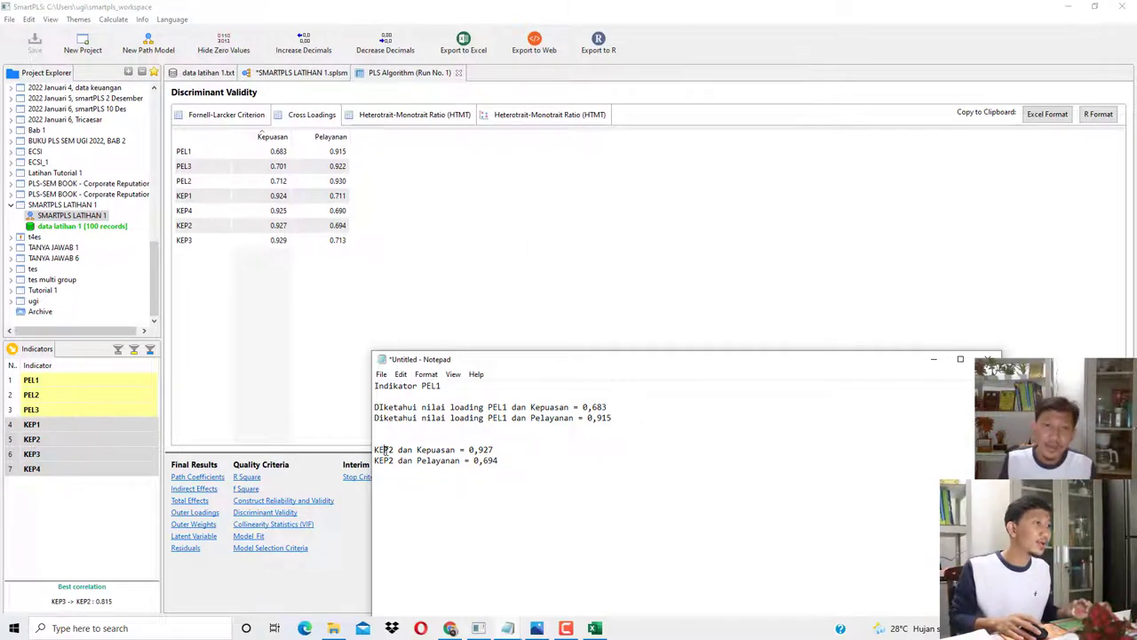
{"action": "left_click_drag", "start_coordinate": [385, 453], "coordinate": [461, 449]}
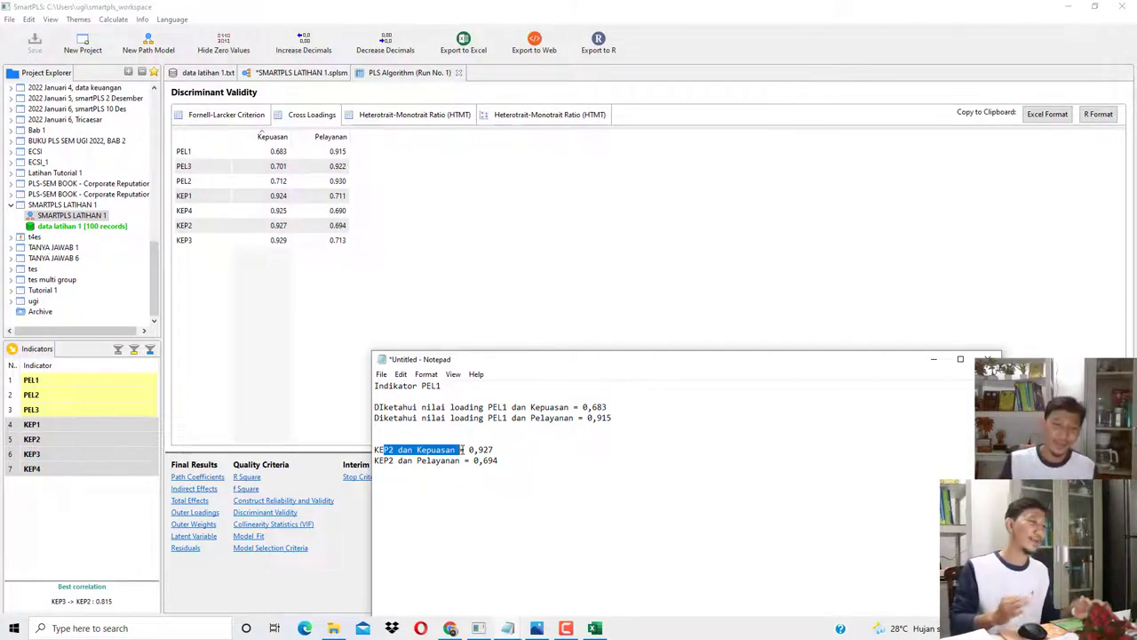
Step: Switch to the PDF in Chrome and go past the cross-loading discussion to section 1.5.5 on structural model testing with Gambar 1.10
{"action": "left_click", "coordinate": [467, 628]}
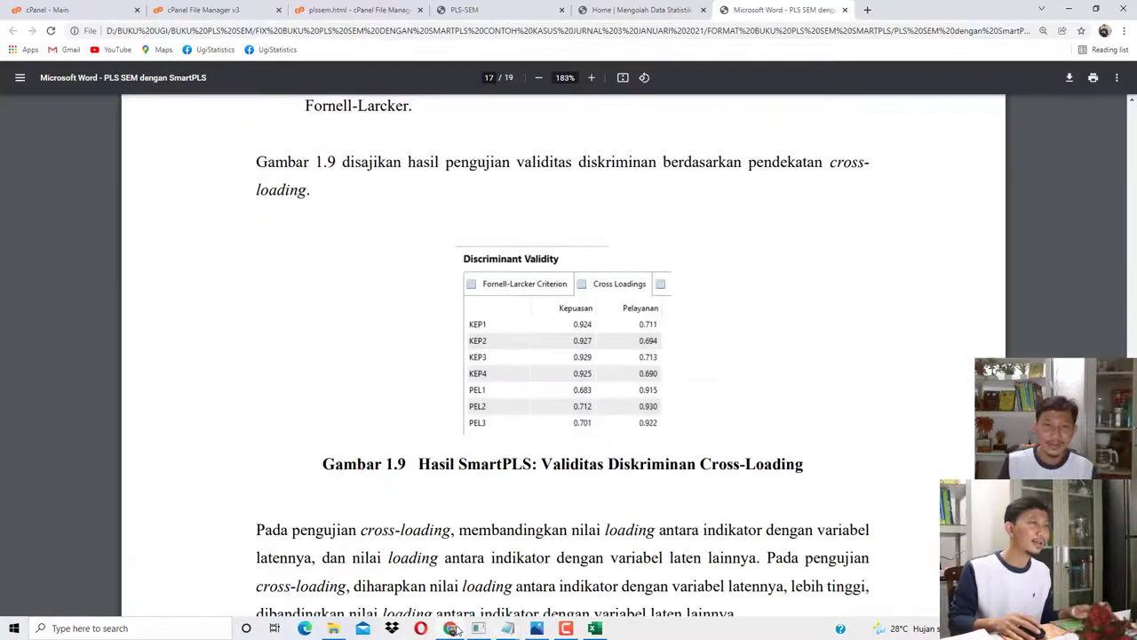
{"action": "scroll", "coordinate": [477, 373], "scroll_direction": "down", "scroll_amount": 5}
{"action": "scroll", "coordinate": [477, 373], "scroll_direction": "down", "scroll_amount": 6}
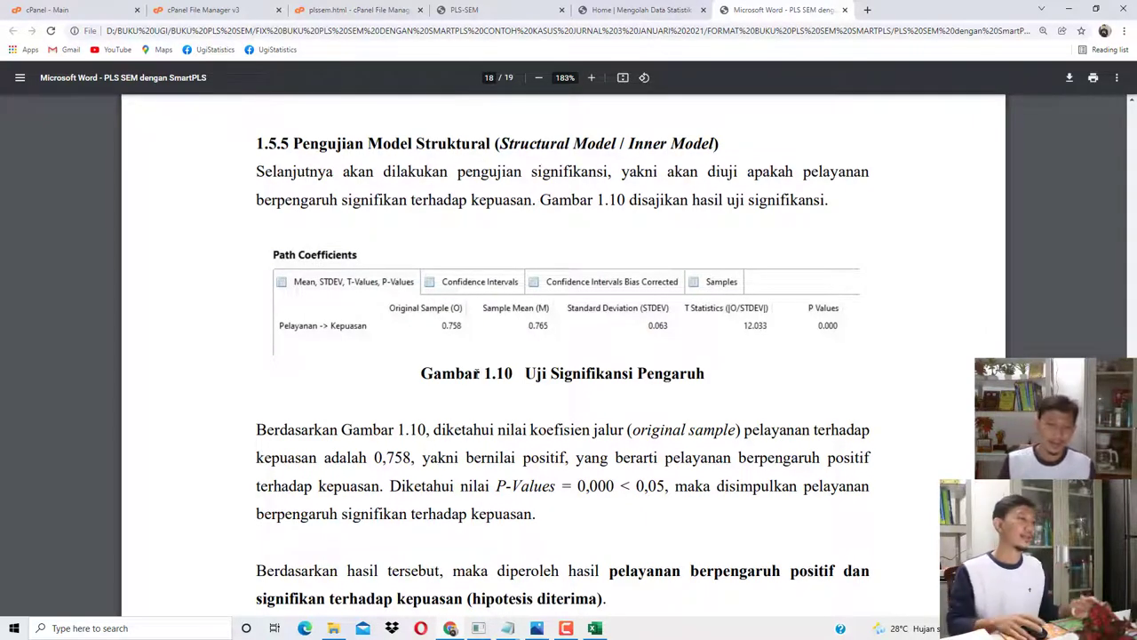
Step: Switch to SmartPLS, run basic two-tailed Bootstrapping with 500 subsamples on the SMARTPLS LATIHAN 1 model, and widen the path coefficient columns to show full labels
{"action": "left_click", "coordinate": [502, 619]}
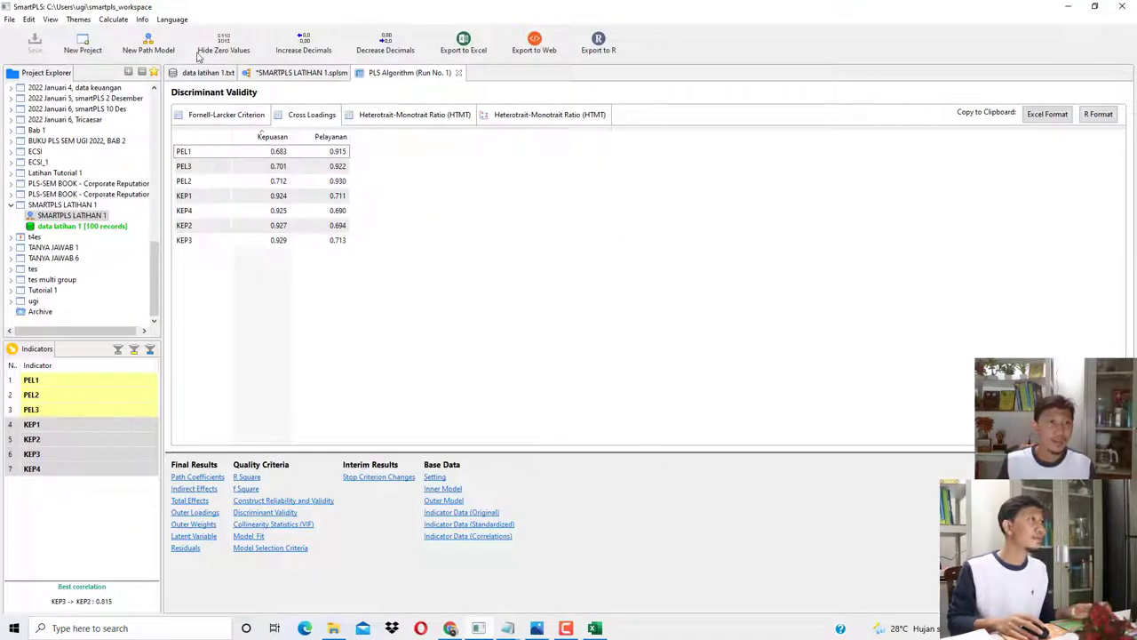
{"action": "left_click", "coordinate": [300, 72]}
{"action": "left_click", "coordinate": [113, 19]}
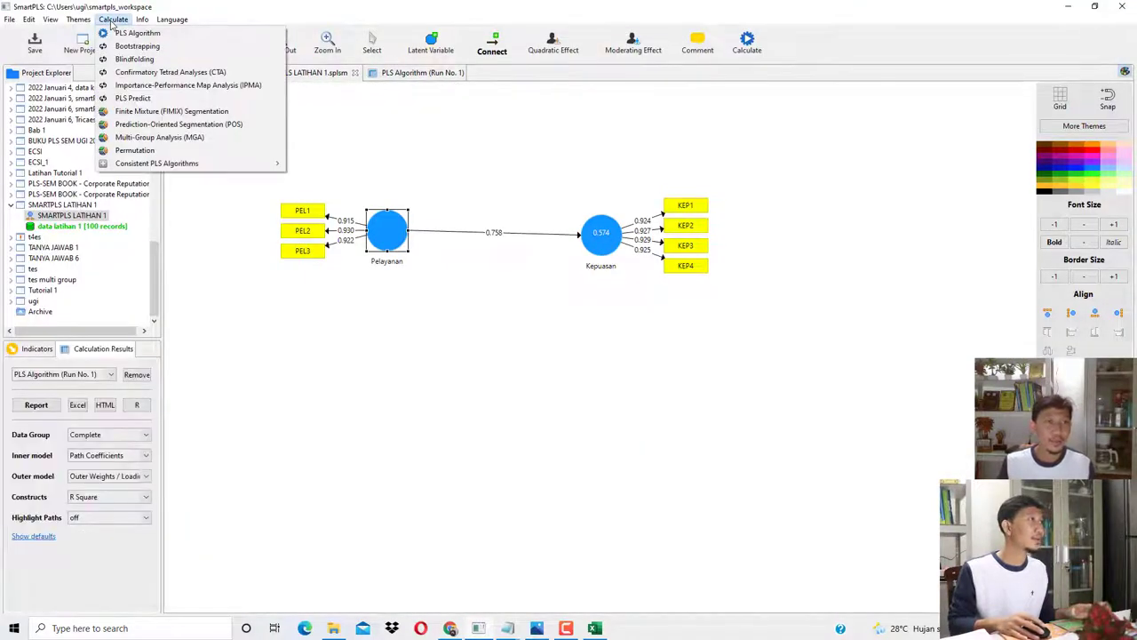
{"action": "left_click", "coordinate": [126, 49]}
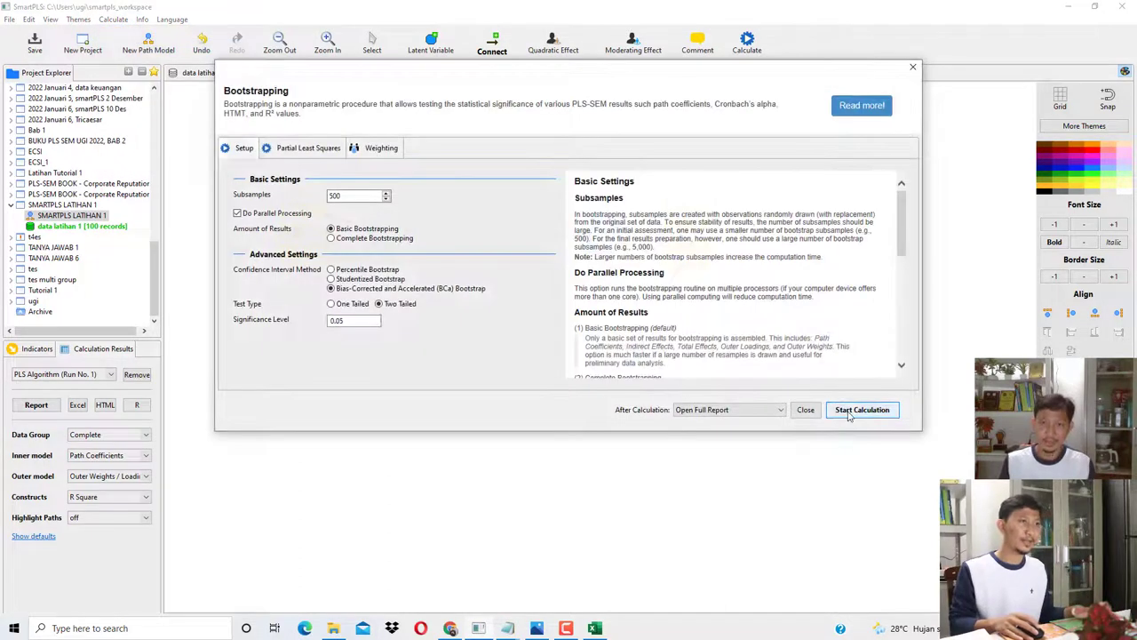
{"action": "left_click", "coordinate": [849, 412]}
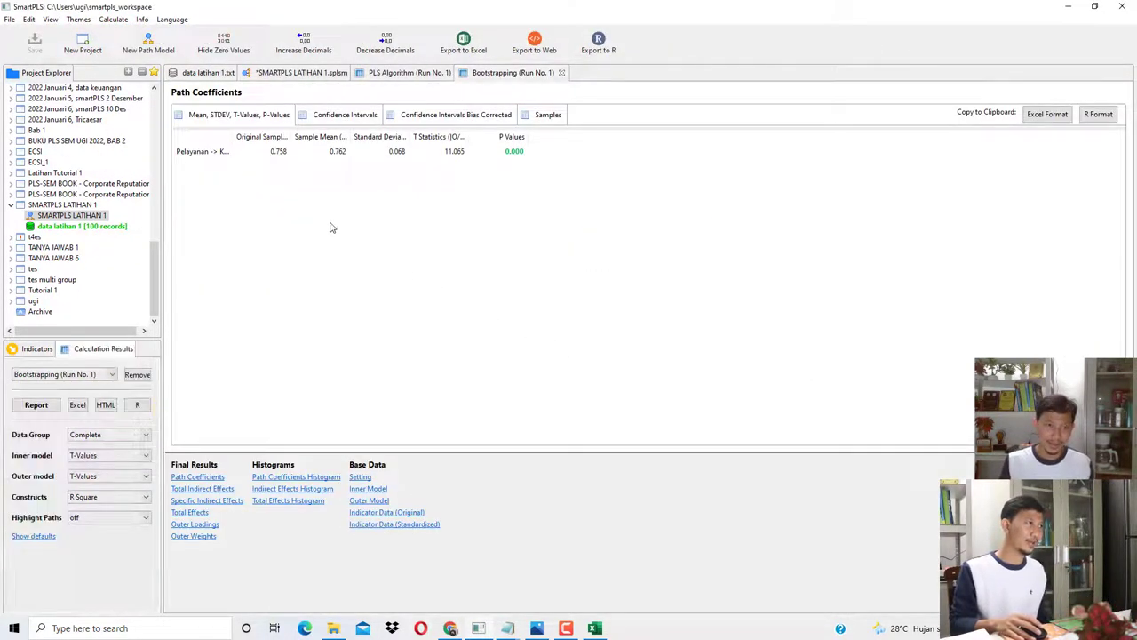
{"action": "left_click_drag", "start_coordinate": [292, 142], "coordinate": [357, 148]}
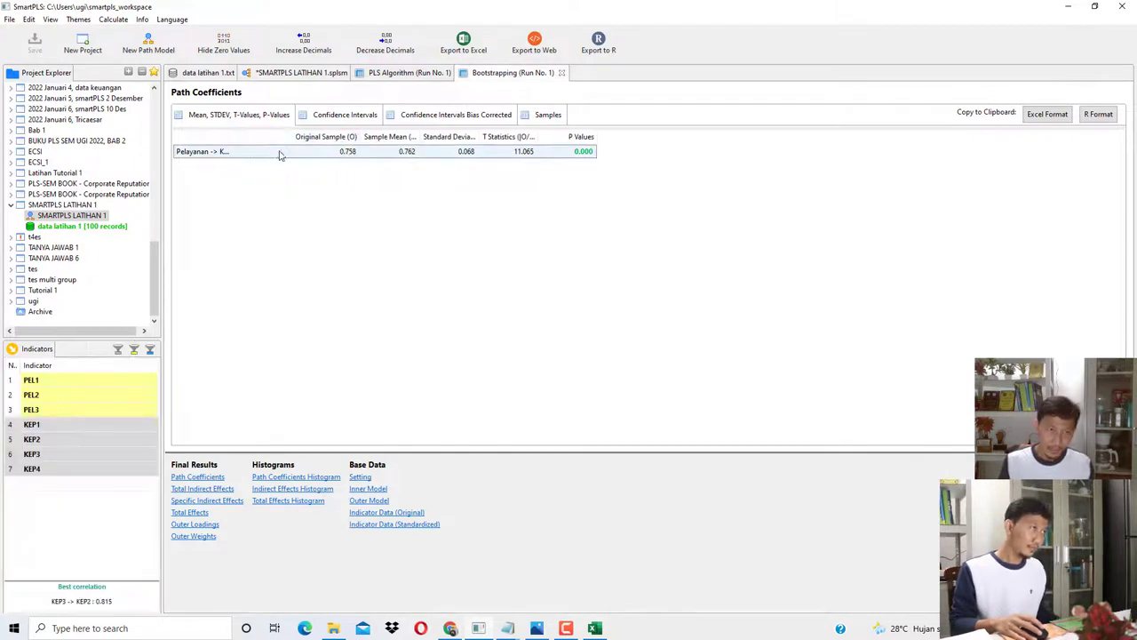
{"action": "left_click_drag", "start_coordinate": [235, 141], "coordinate": [346, 161]}
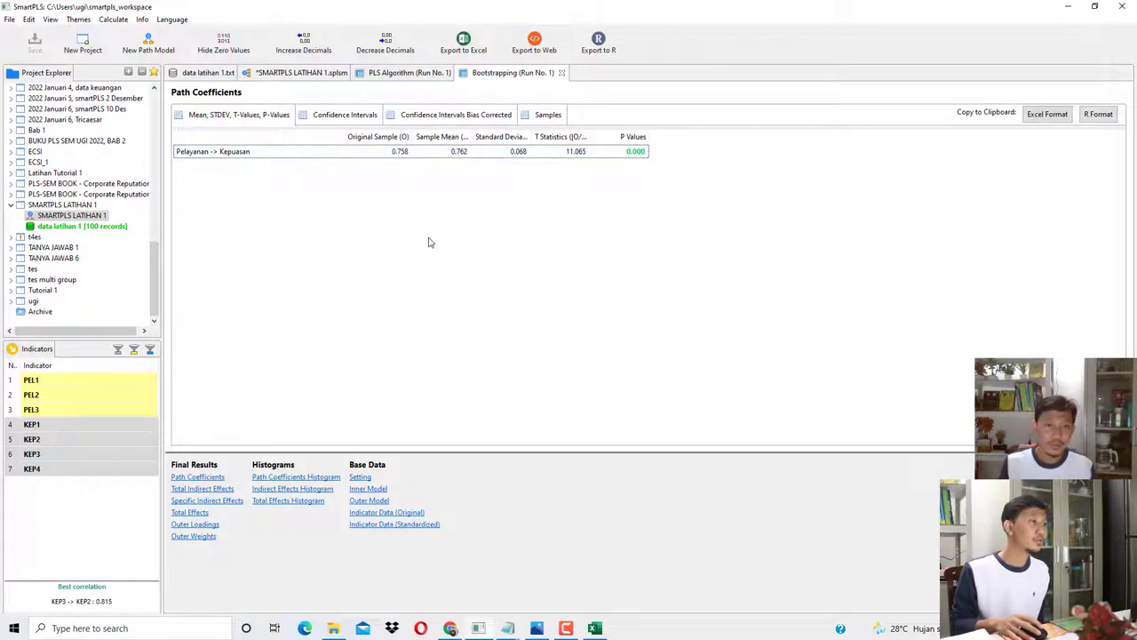
Step: Return to the PDF in Chrome and highlight the path coefficient (original sample), its positive sign and the statement on Pelayanan's positive effect on Kepuasan
{"action": "left_click", "coordinate": [450, 628]}
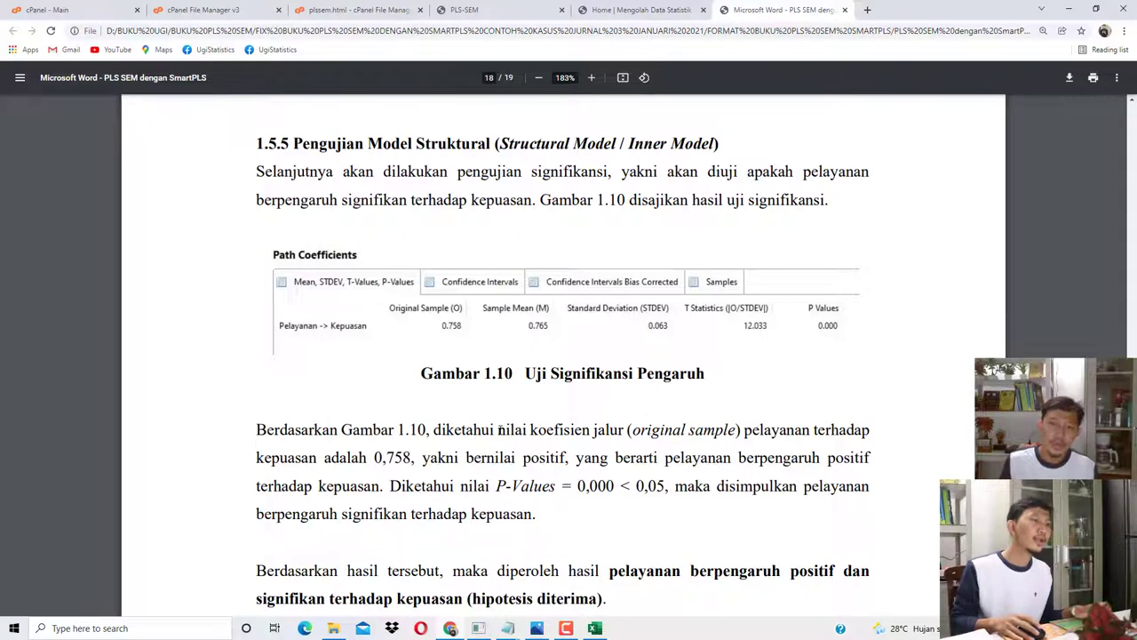
{"action": "left_click_drag", "start_coordinate": [499, 430], "coordinate": [723, 433]}
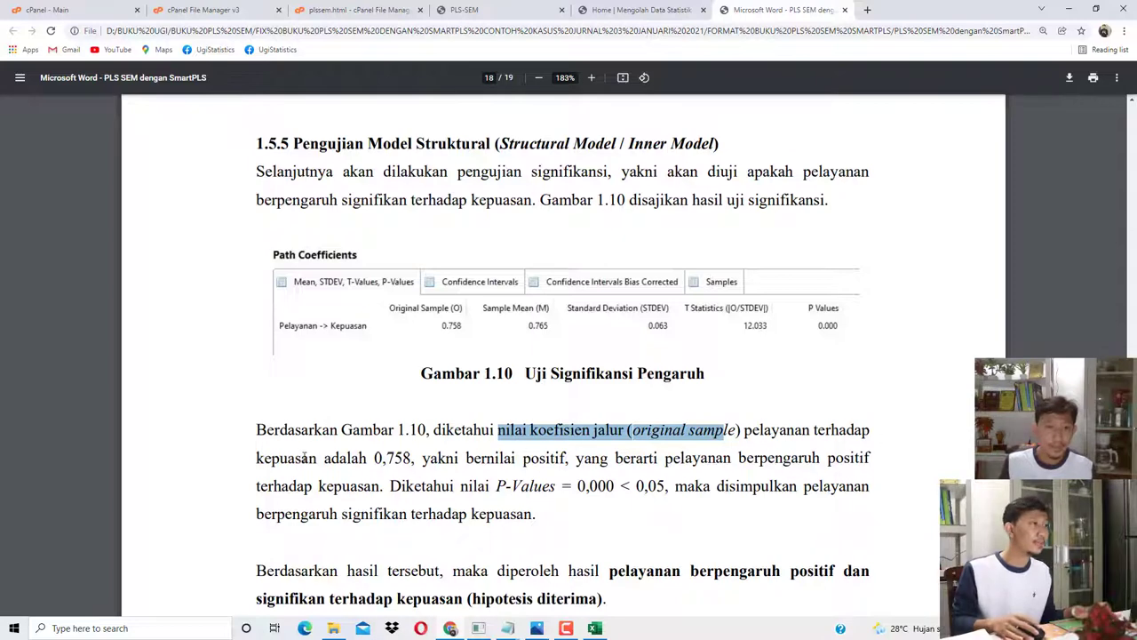
{"action": "left_click_drag", "start_coordinate": [351, 458], "coordinate": [414, 460]}
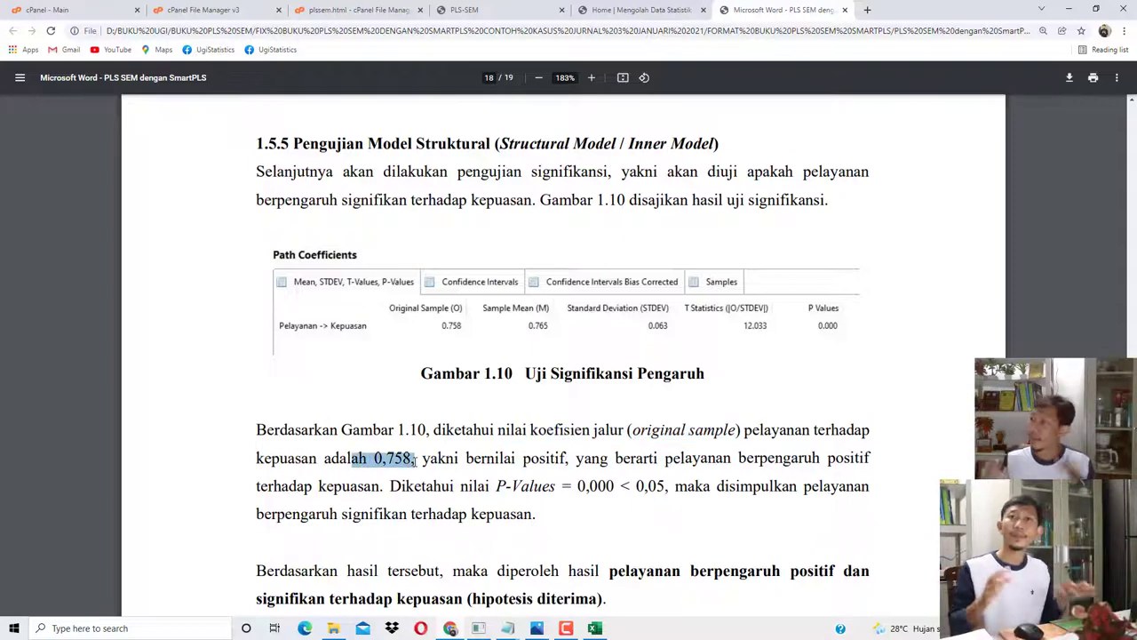
{"action": "left_click", "coordinate": [397, 459]}
{"action": "left_click_drag", "start_coordinate": [397, 459], "coordinate": [565, 460]}
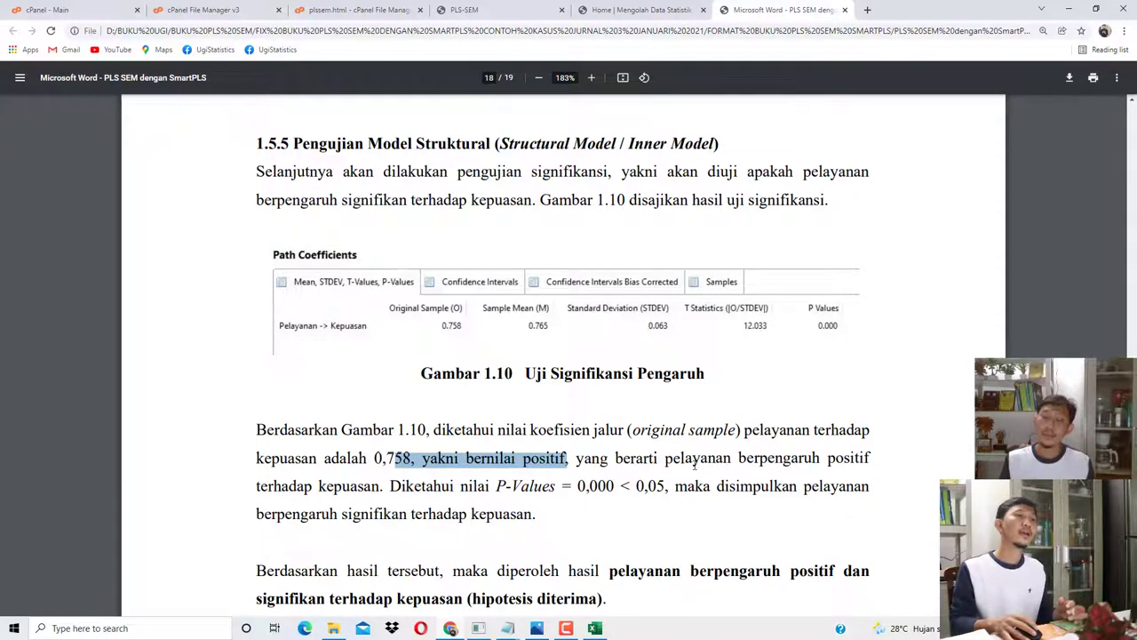
{"action": "left_click_drag", "start_coordinate": [694, 460], "coordinate": [854, 460]}
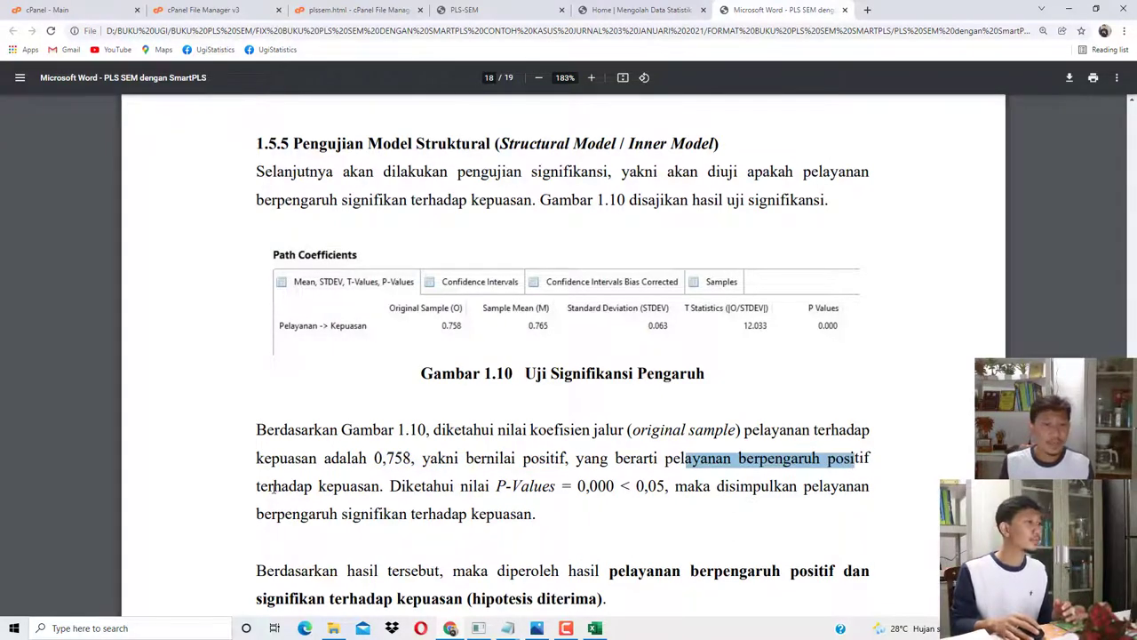
{"action": "left_click_drag", "start_coordinate": [267, 487], "coordinate": [369, 488]}
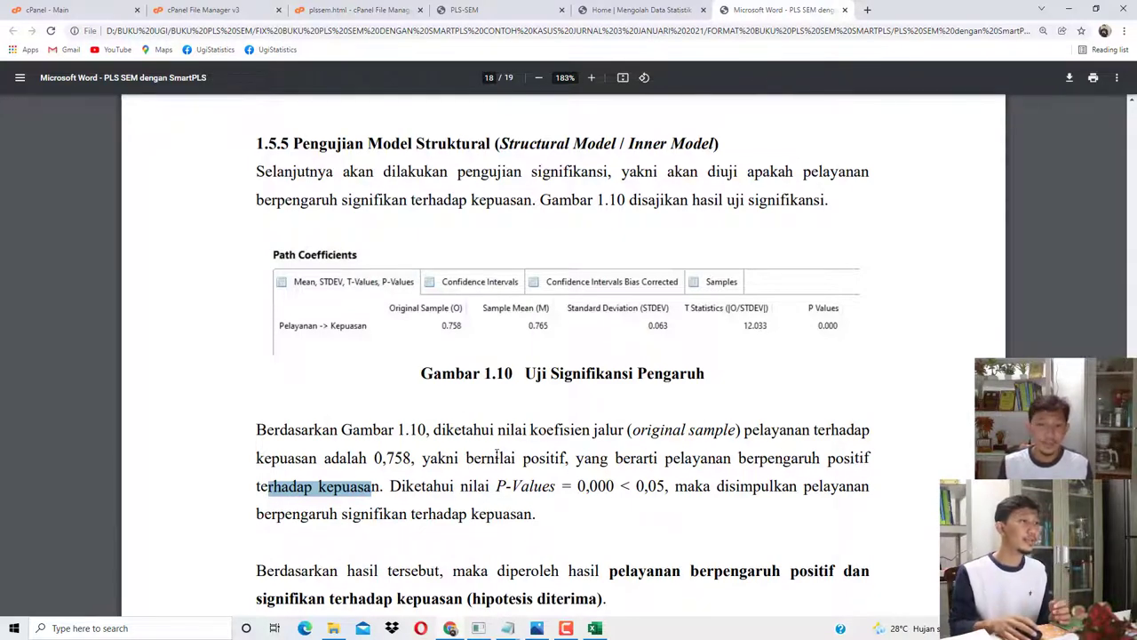
Step: Highlight the P-Values comparison against 0,05 and the conclusion about the significance of the effect on Kepuasan below Gambar 1.10
{"action": "left_click_drag", "start_coordinate": [383, 488], "coordinate": [658, 487]}
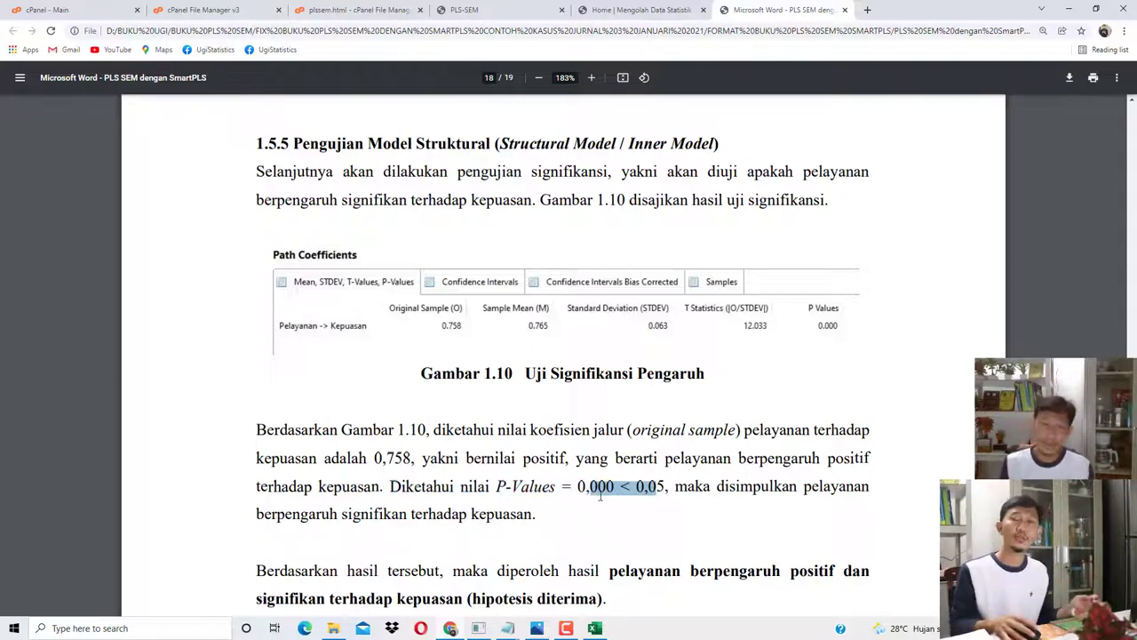
{"action": "left_click_drag", "start_coordinate": [286, 515], "coordinate": [523, 522]}
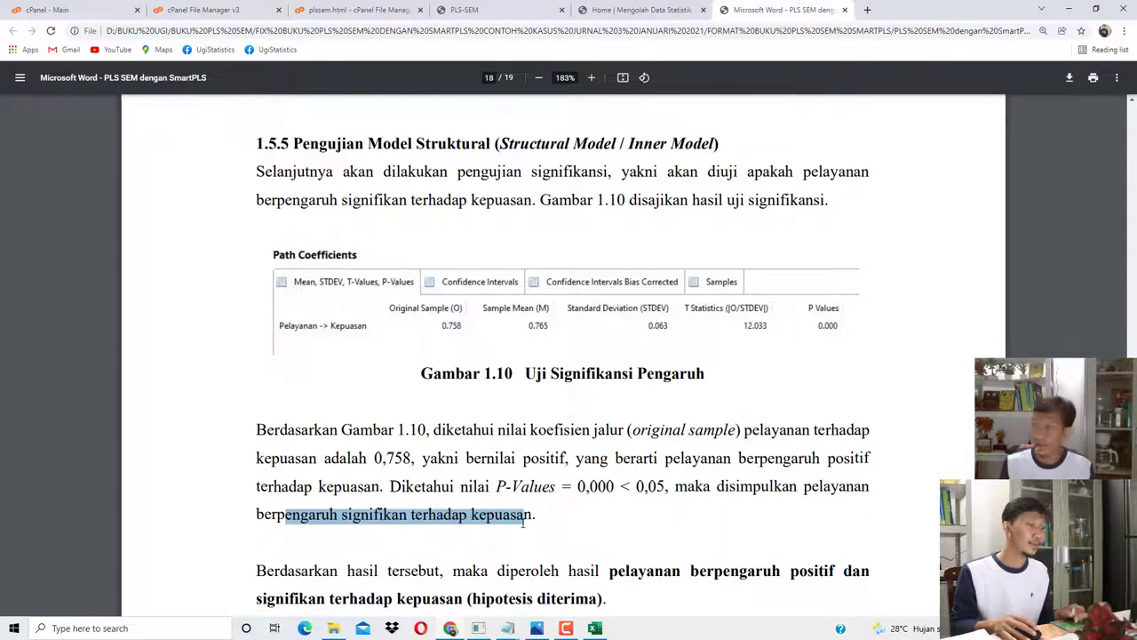